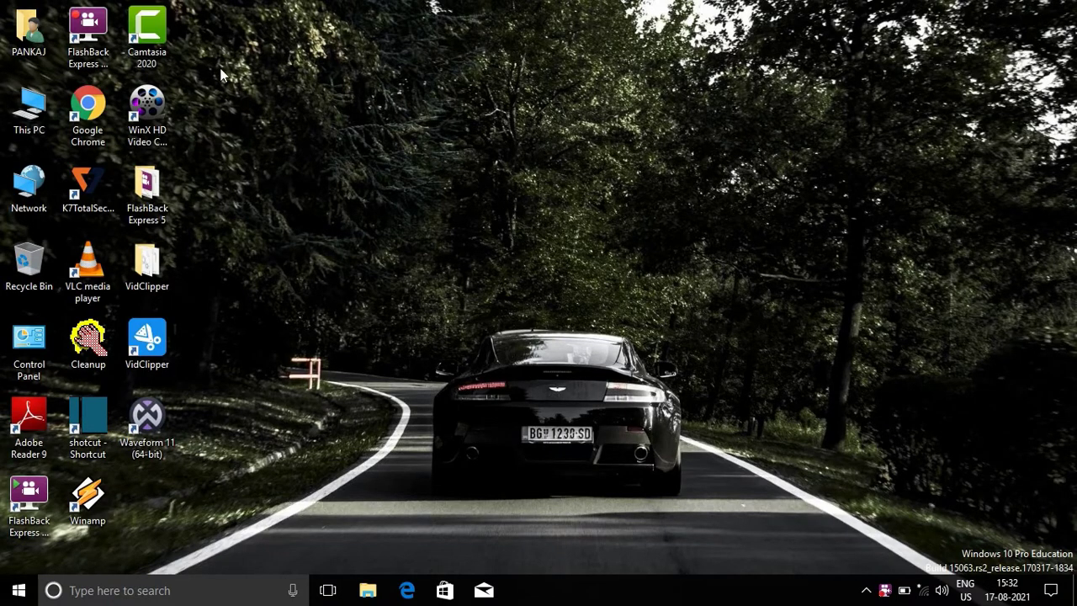
Launch Camtasia 2020 and drop a plain text callout onto the centre of the canvas.
left_click(167, 33)
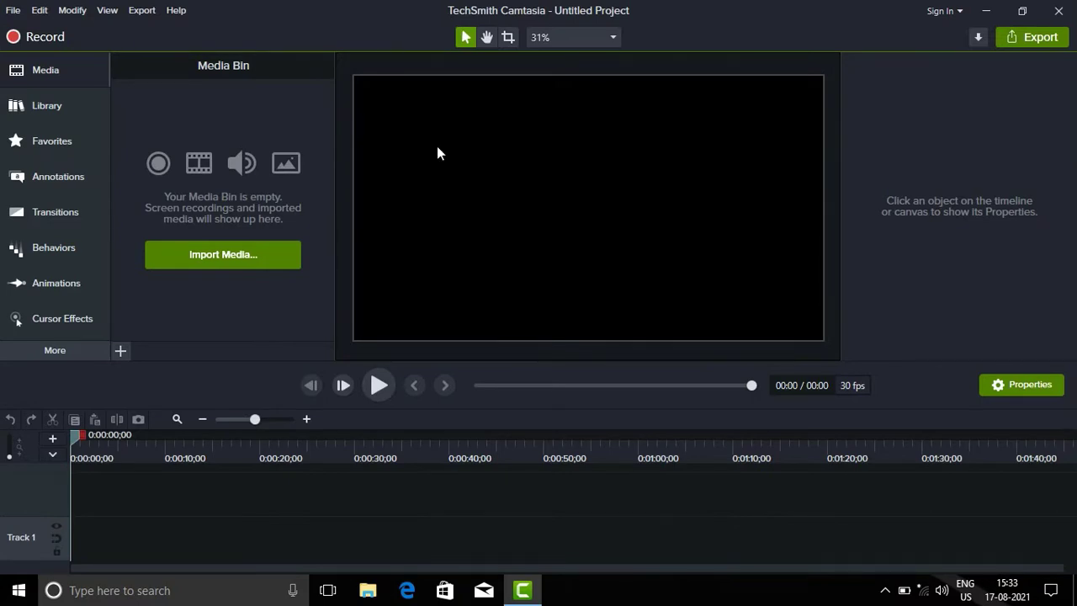
left_click(71, 176)
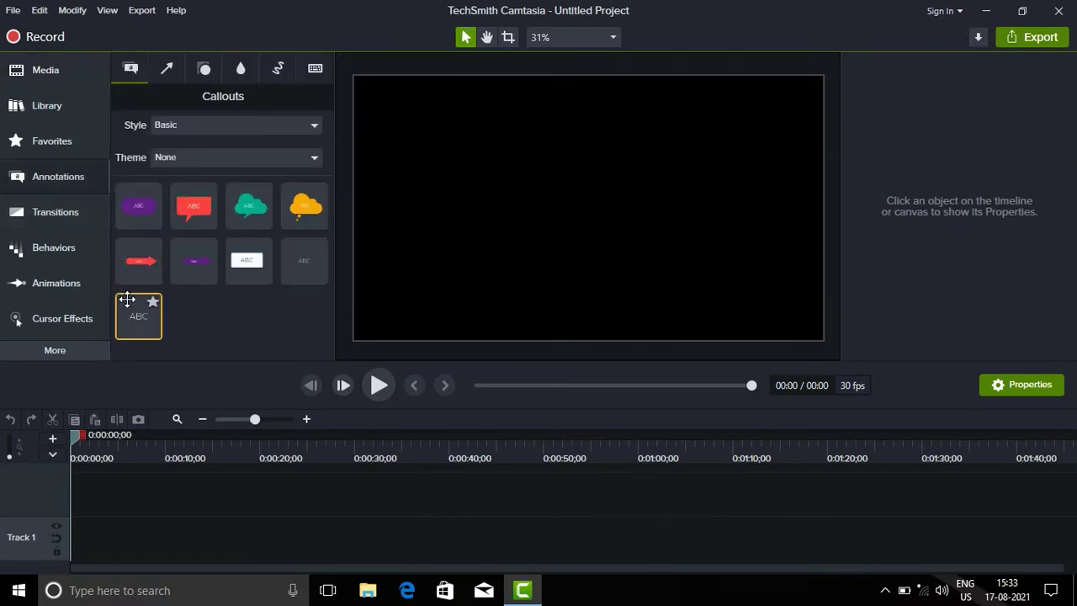
left_click_drag(138, 318, 615, 250)
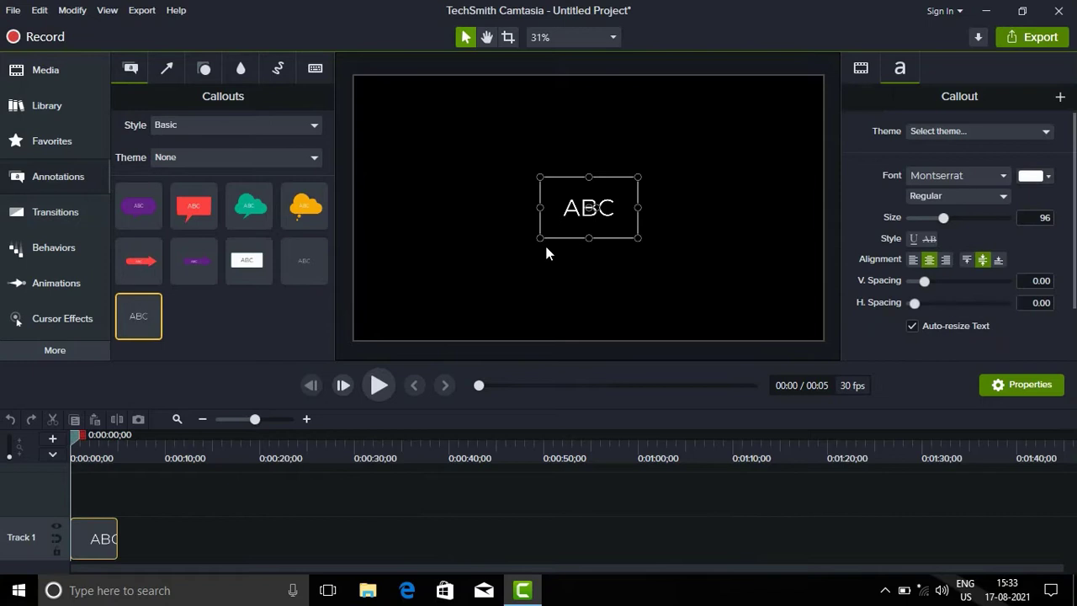
Replace the callout's placeholder text with BALI and select it for styling.
double_click(568, 207)
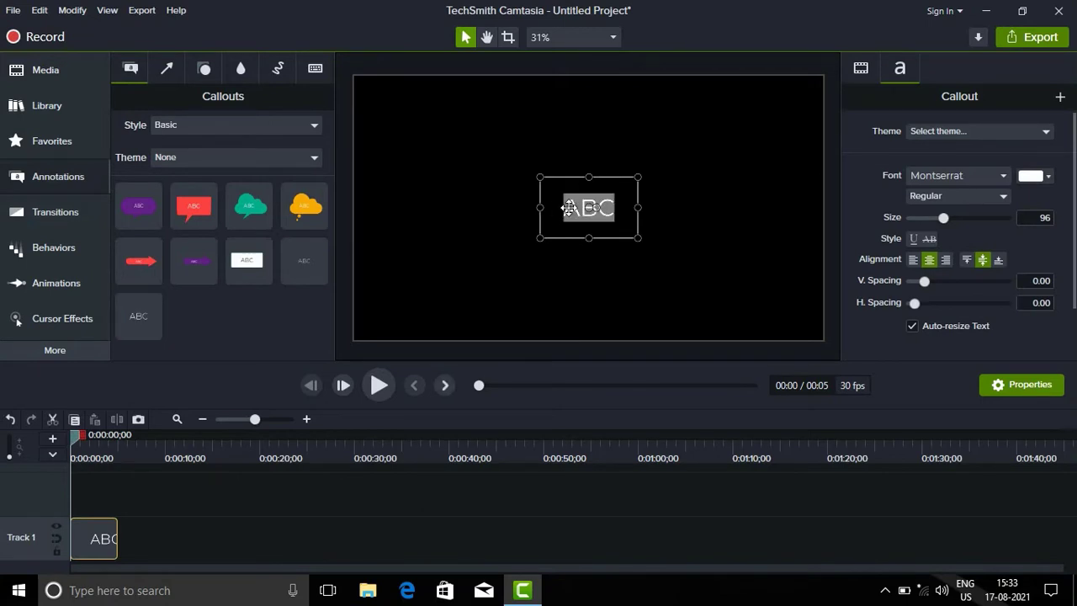
type("BAL")
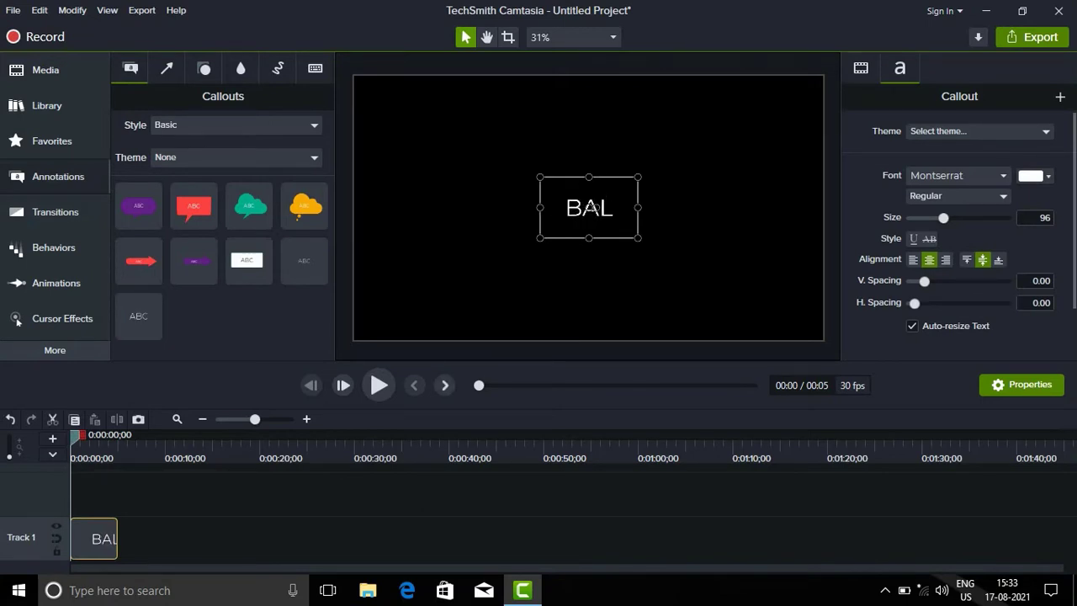
type("I")
double_click(592, 207)
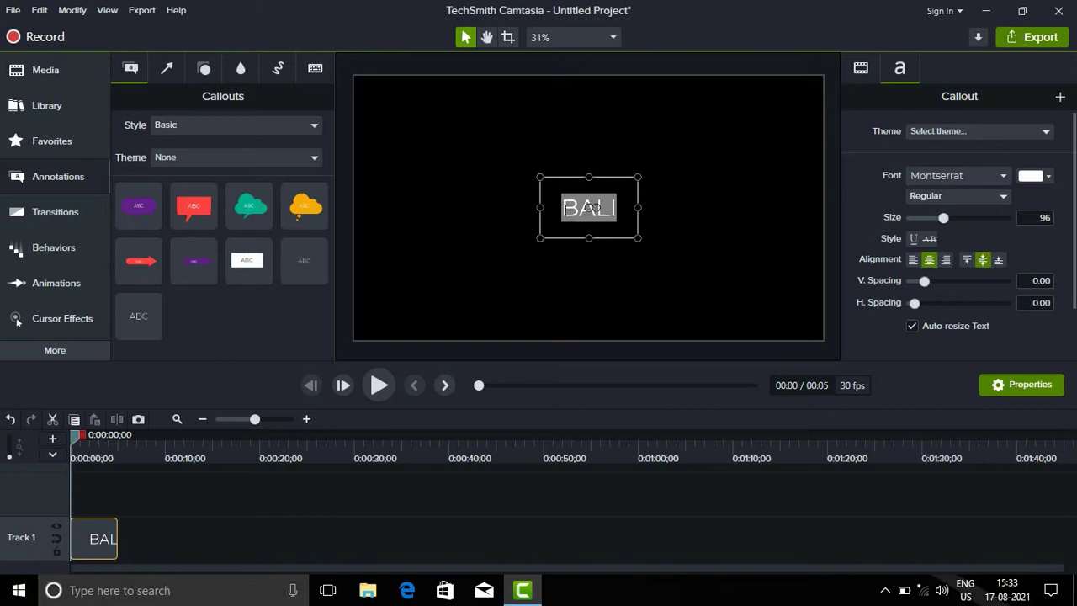
Set the BALI callout's font to Novus-Bold.
left_click(935, 175)
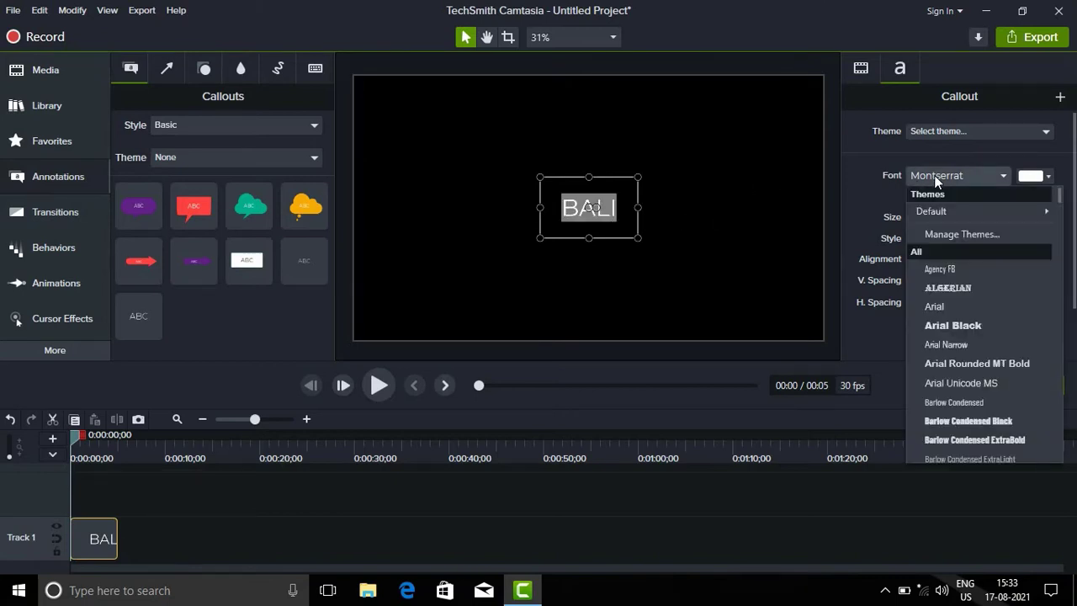
scroll(960, 328, "down", 3)
scroll(959, 333, "down", 5)
scroll(960, 333, "down", 4)
scroll(959, 333, "down", 4)
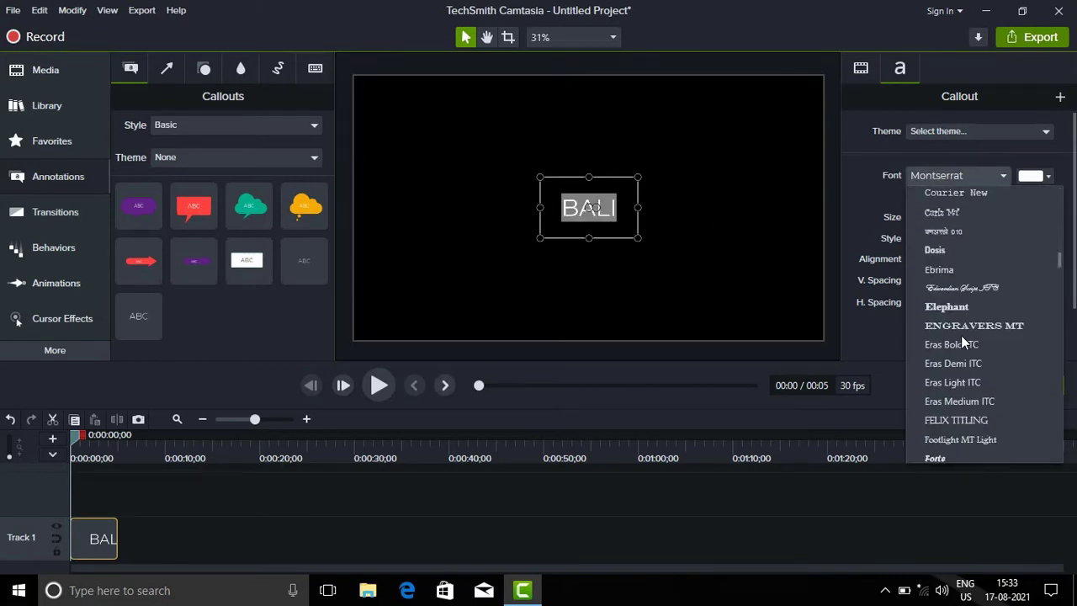
scroll(961, 335, "down", 4)
scroll(961, 330, "down", 4)
scroll(963, 332, "down", 4)
scroll(965, 332, "down", 4)
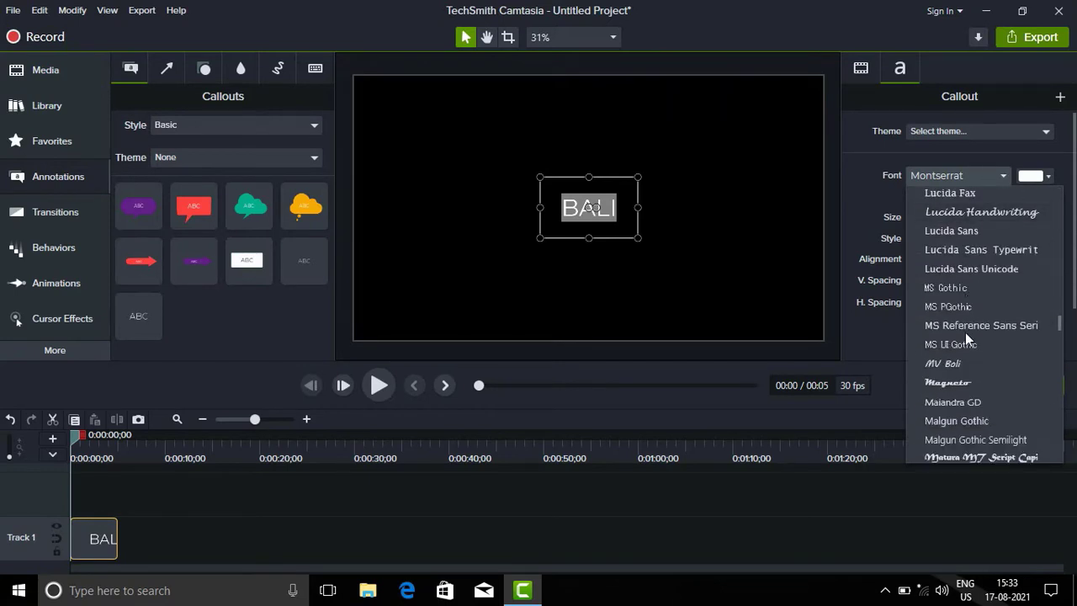
scroll(964, 332, "down", 4)
scroll(965, 332, "down", 4)
scroll(965, 332, "down", 4)
scroll(965, 333, "down", 3)
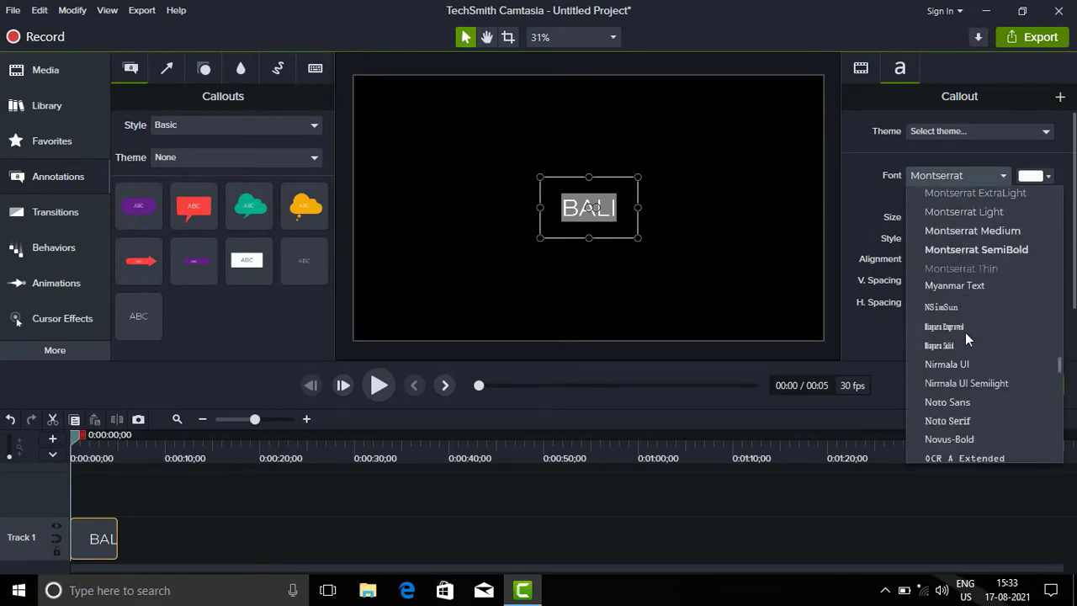
scroll(965, 332, "down", 2)
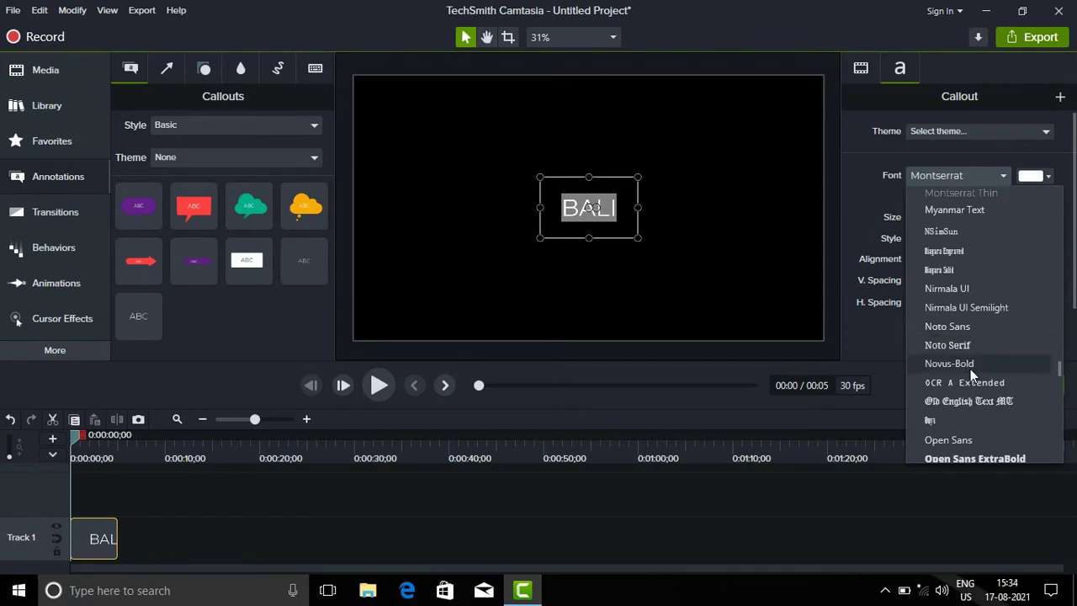
key("Escape")
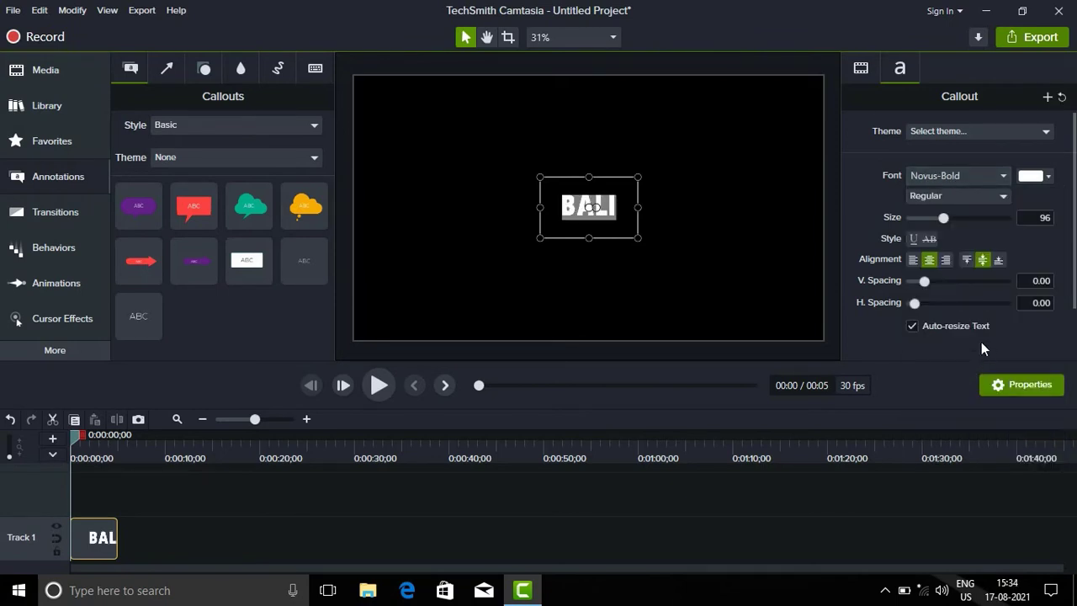
Make the title Bold with 0.30 horizontal letter spacing.
left_click(967, 201)
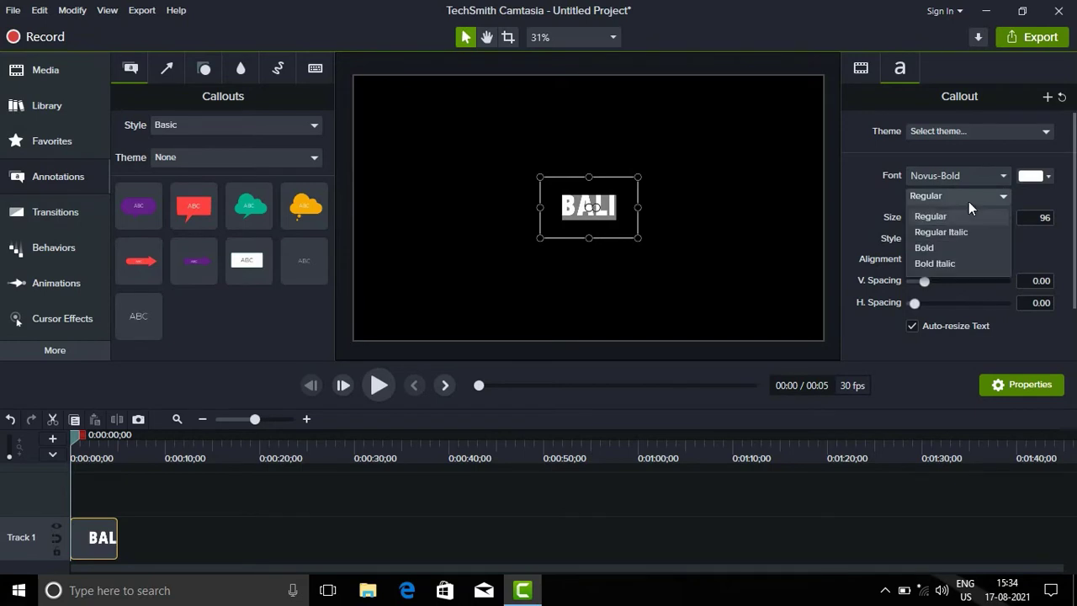
left_click(969, 252)
type("0.3")
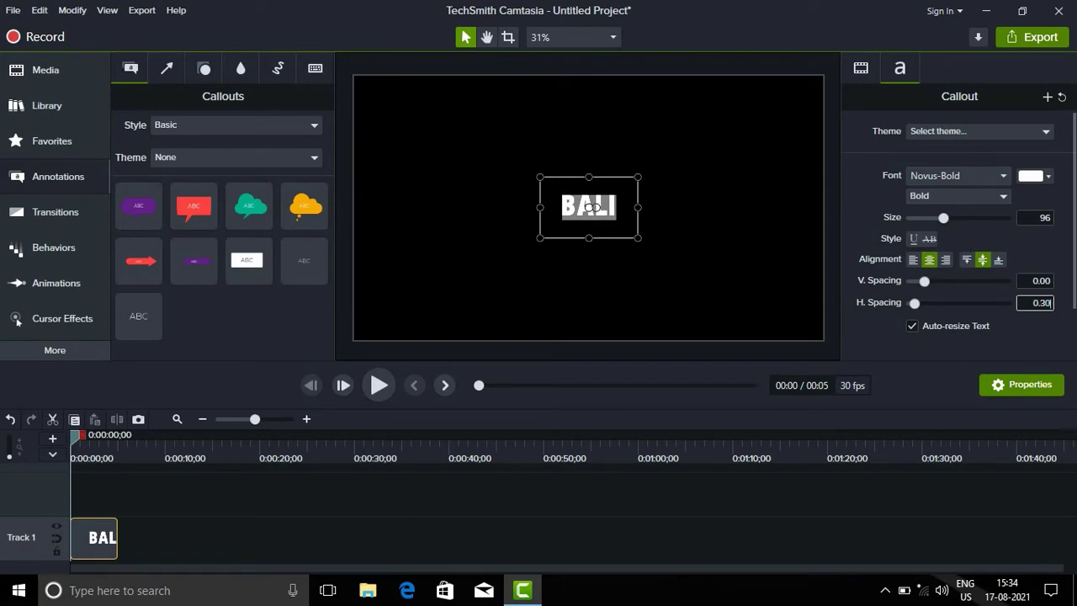
key("Return")
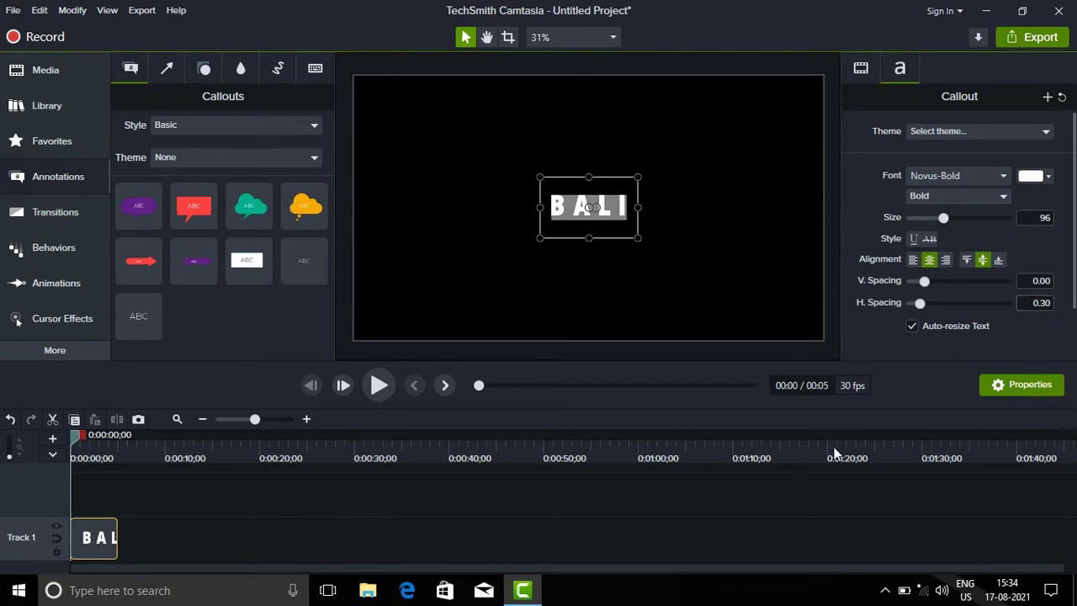
left_click(817, 480)
left_click(621, 214)
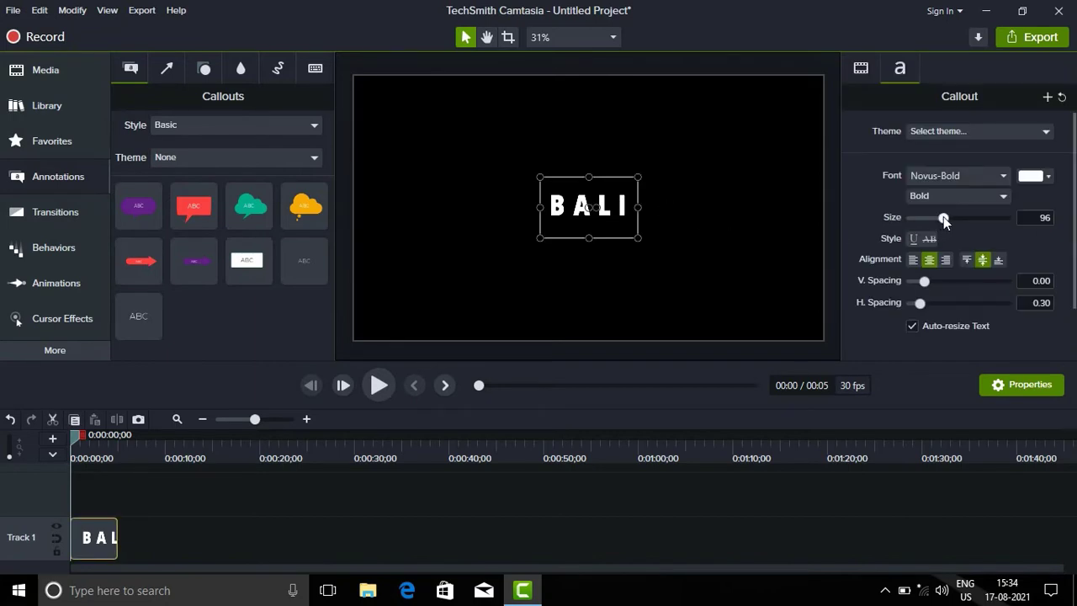
Raise the BALI text size to 256 and scale the callout to exactly 175%.
left_click_drag(943, 217, 1005, 217)
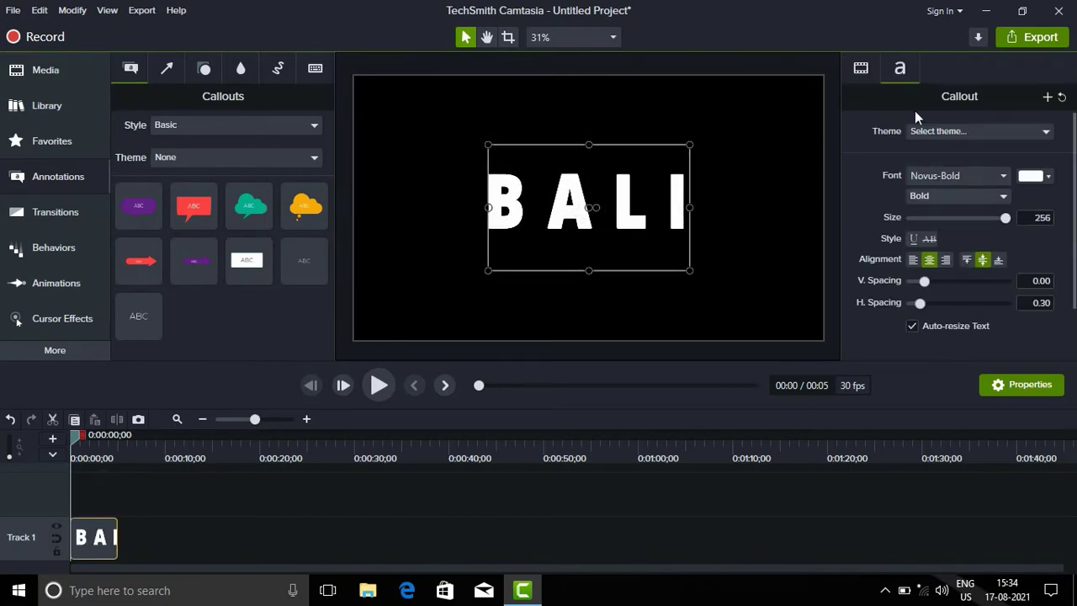
left_click(872, 72)
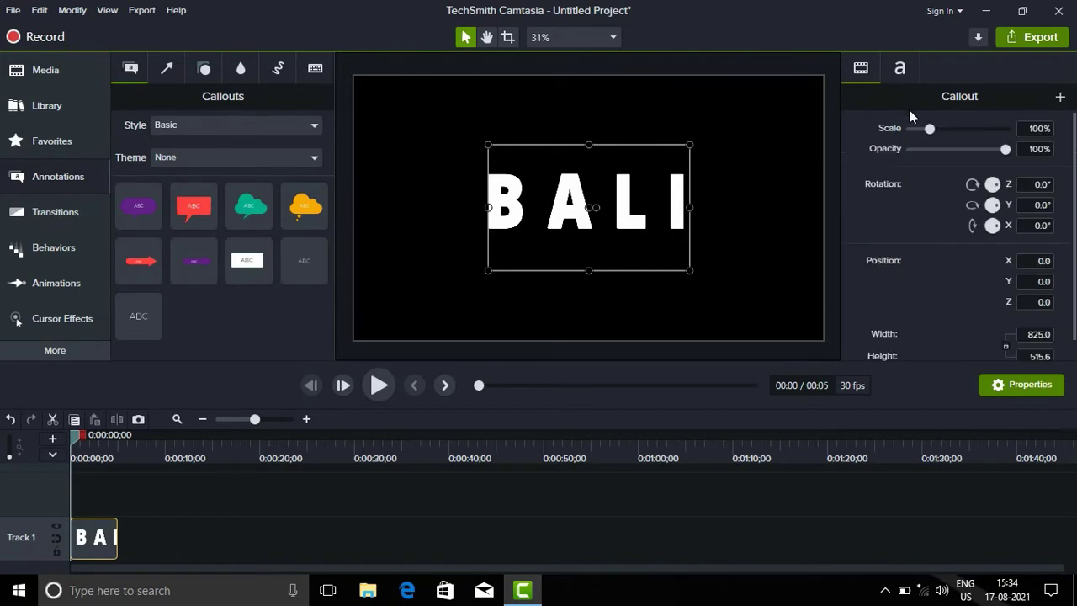
left_click_drag(930, 132, 944, 134)
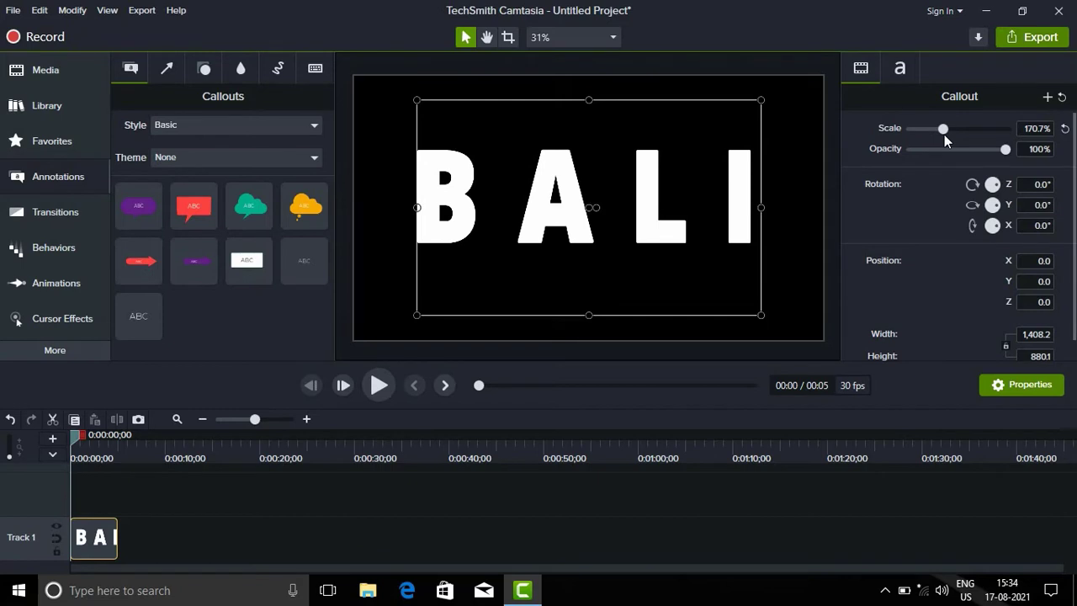
left_click_drag(944, 134, 945, 135)
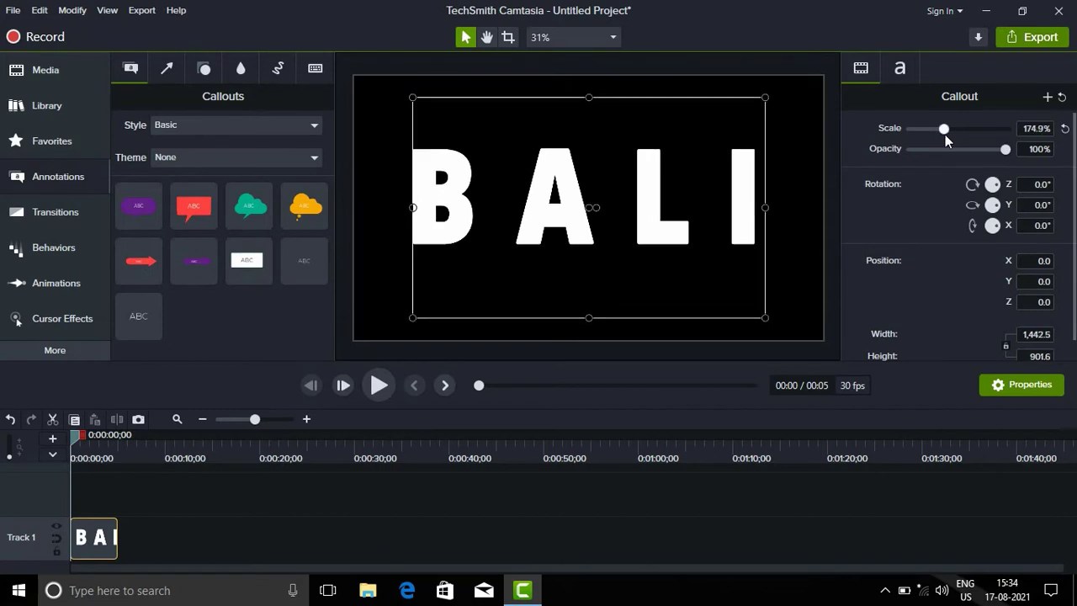
left_click(1033, 129)
key("Return")
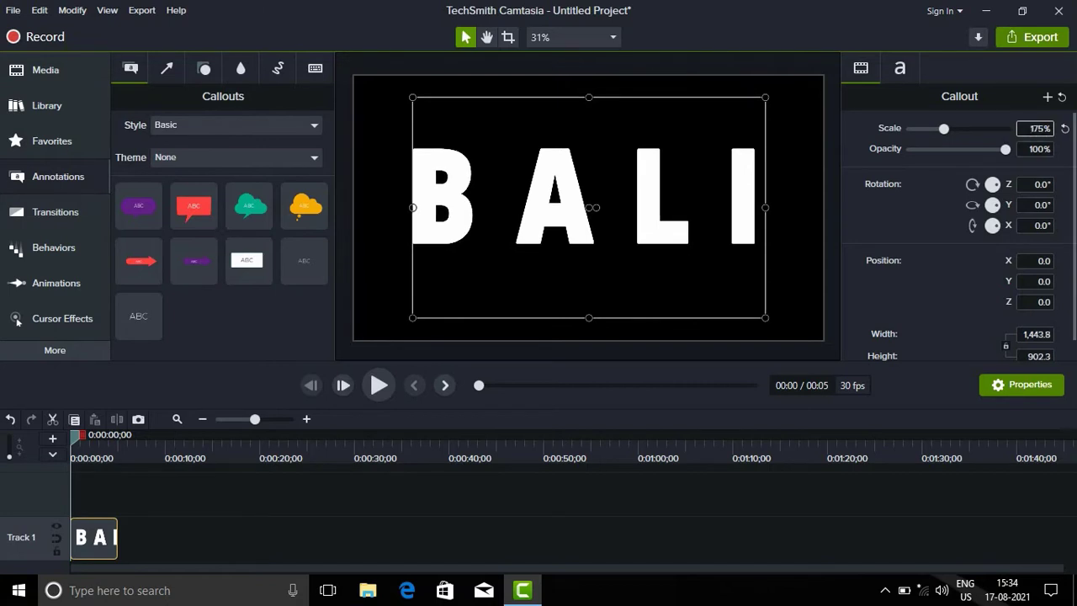
Move the BALI title slightly lower on the canvas, to about Y −54.8.
left_click(716, 493)
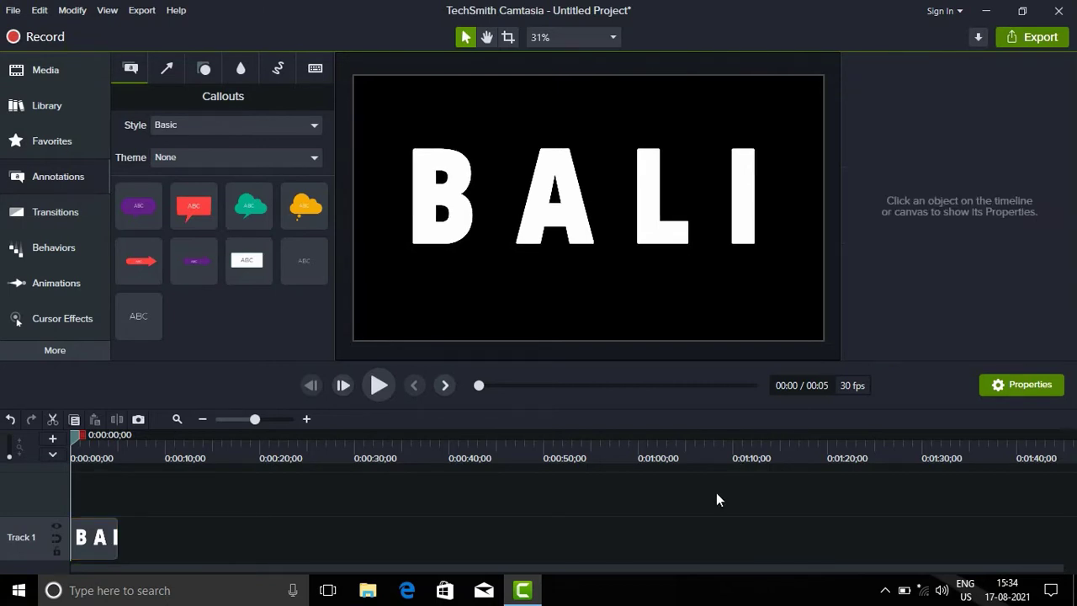
left_click(595, 207)
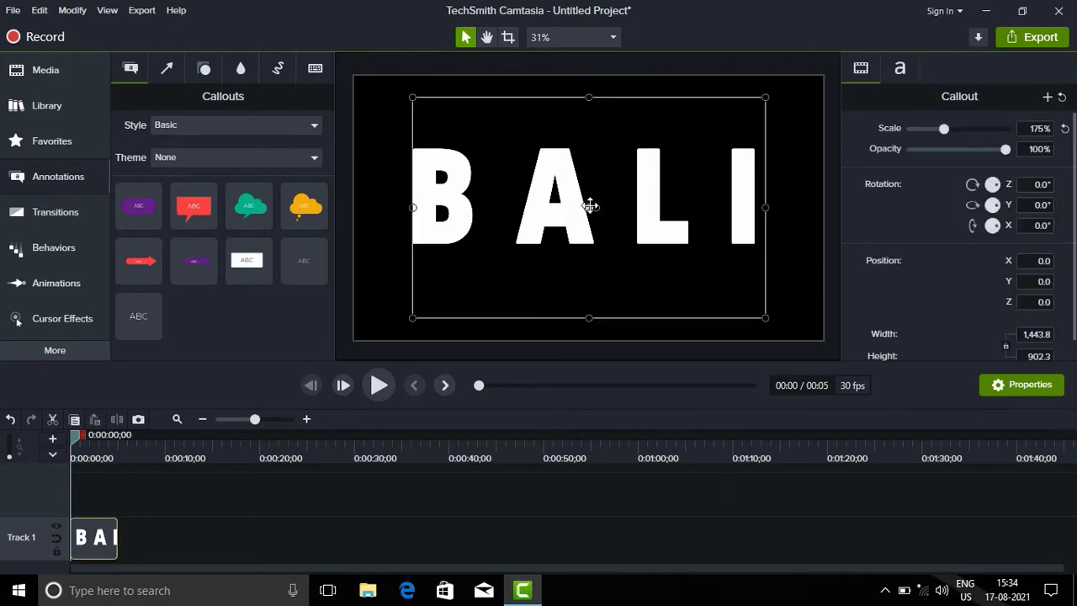
left_click_drag(589, 206, 594, 226)
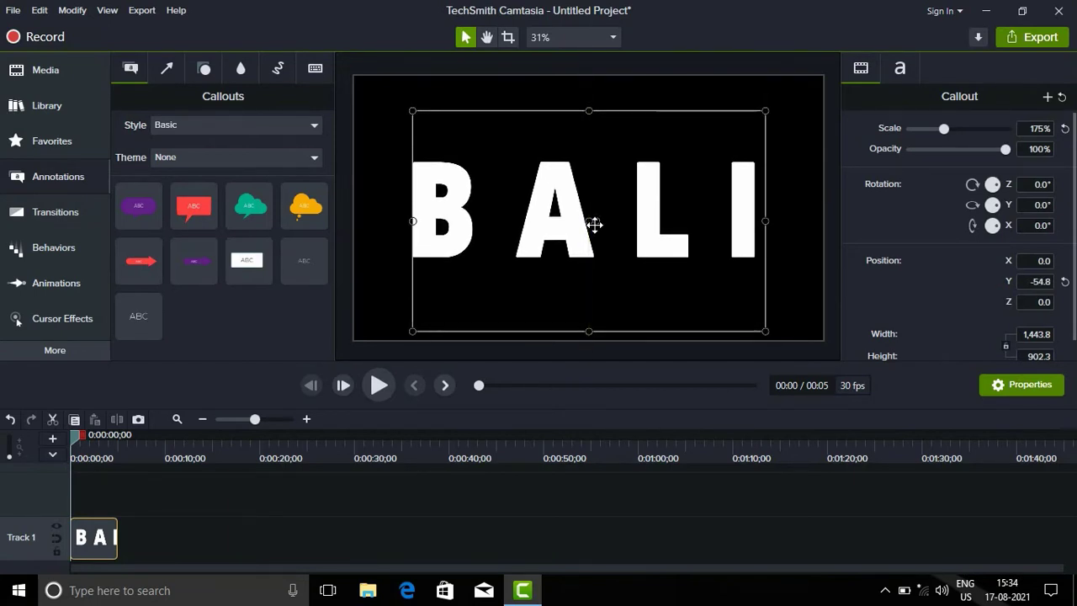
left_click(613, 505)
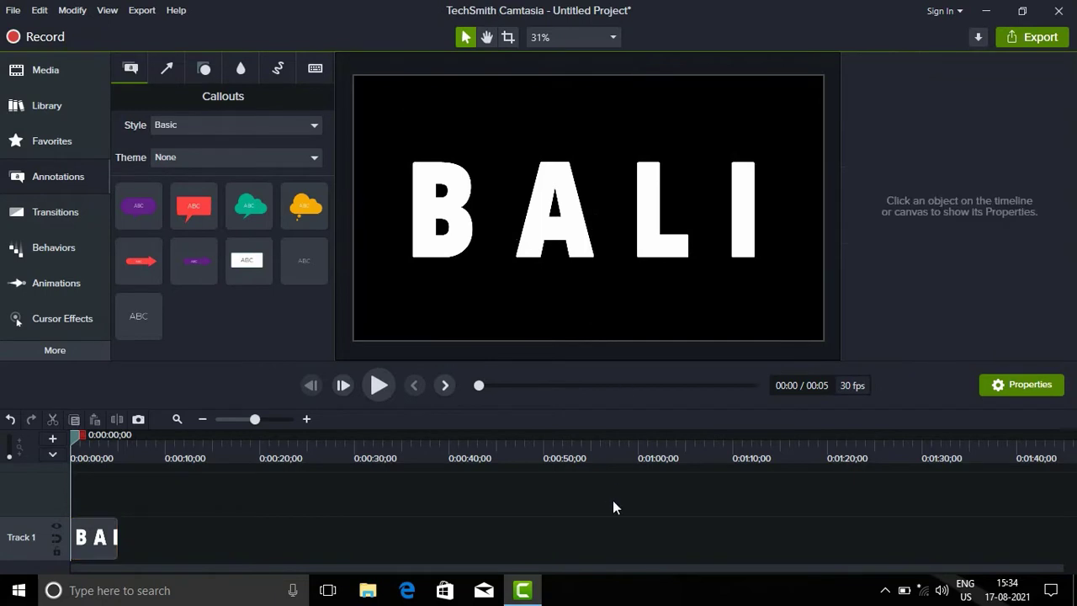
left_click(598, 211)
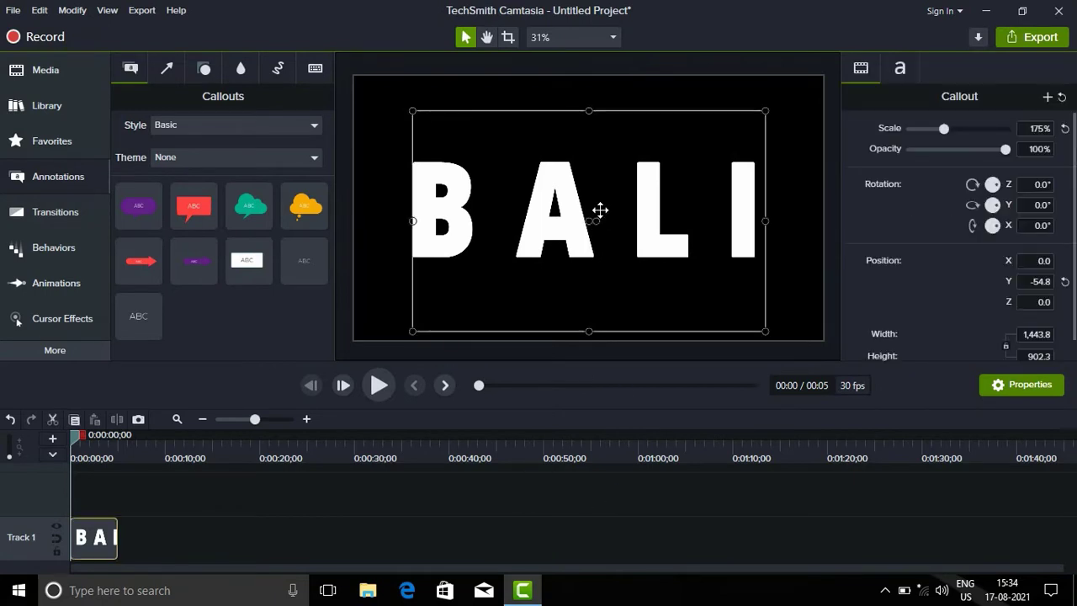
Change the BALI text colour to bright green.
left_click(901, 70)
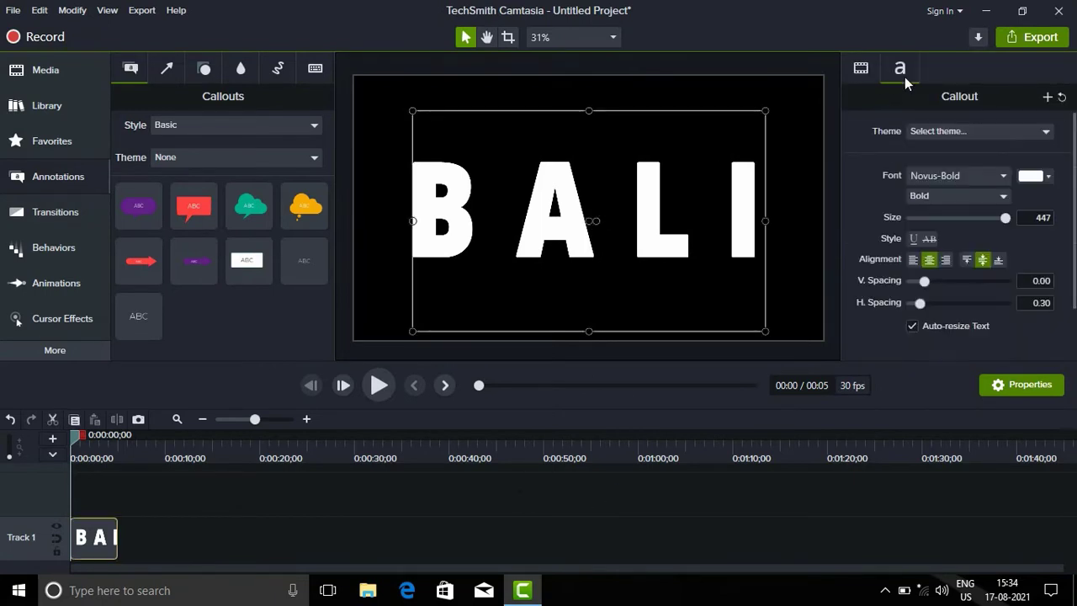
left_click(1048, 177)
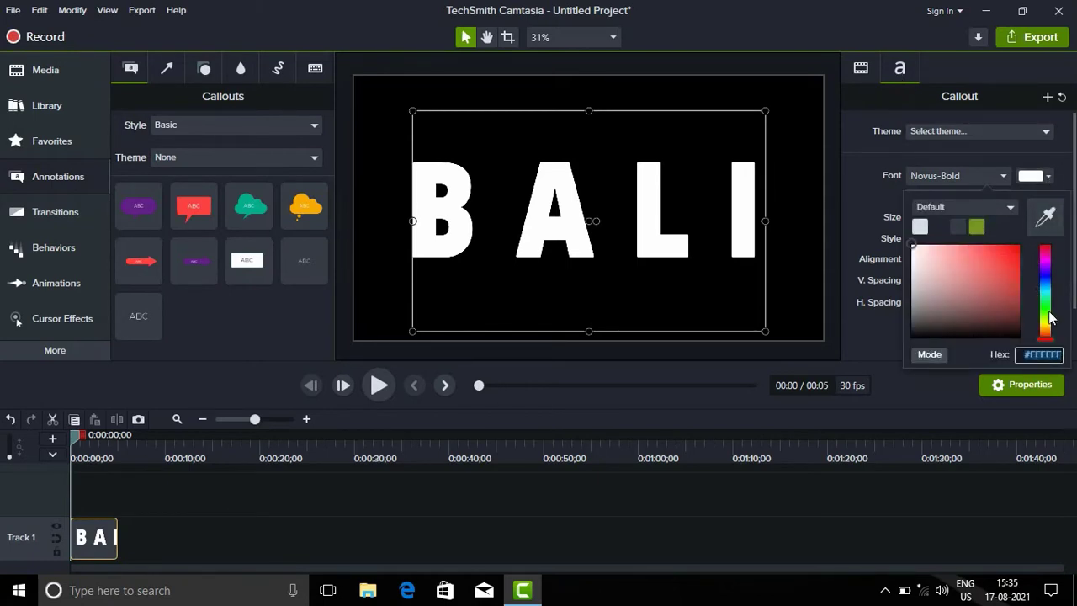
left_click(1048, 312)
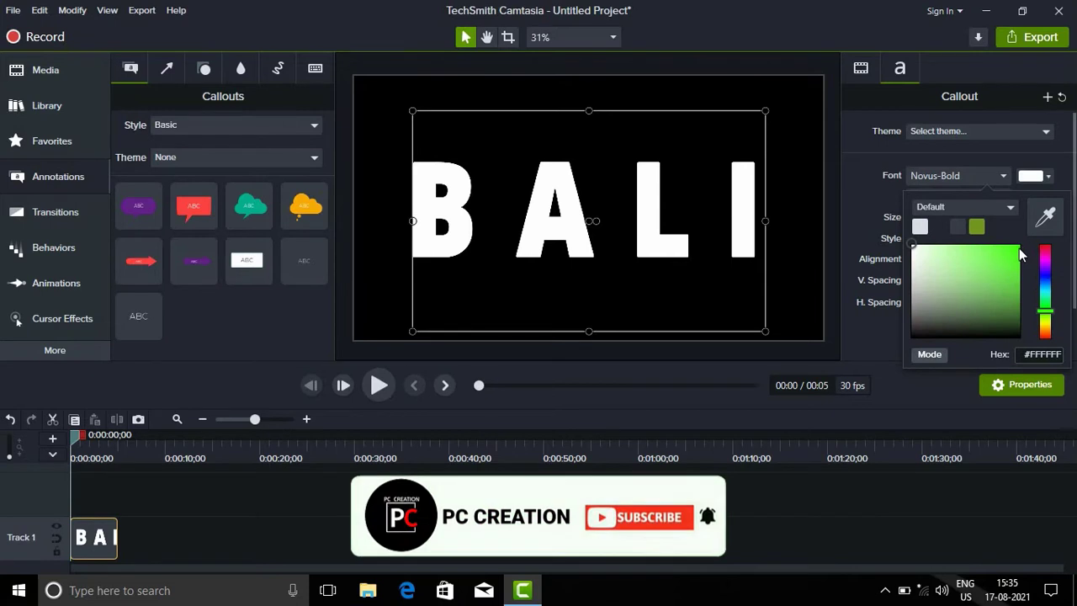
left_click(1017, 250)
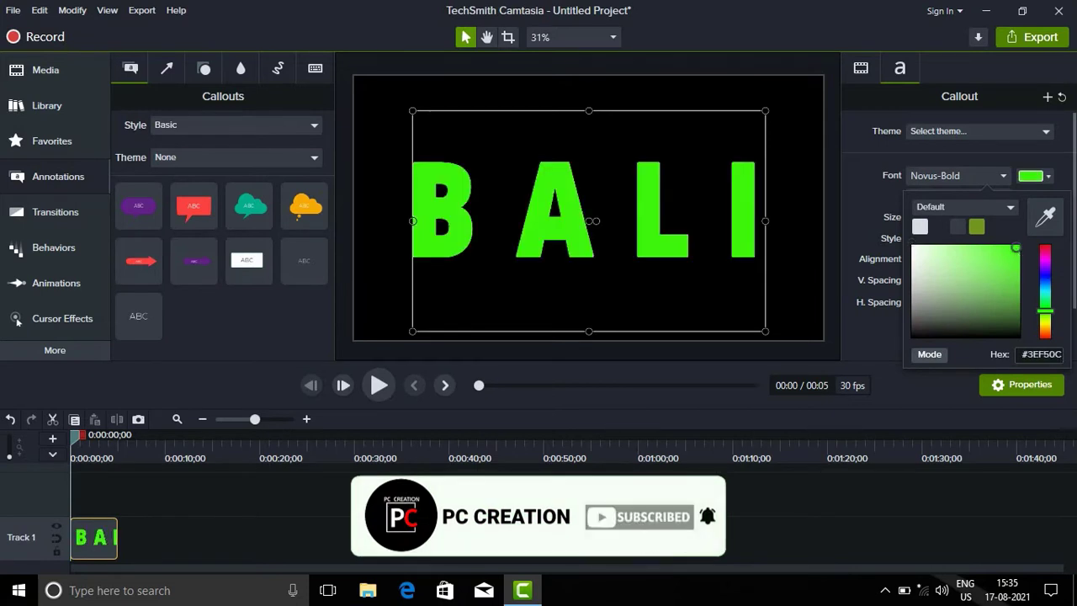
Snapshot the green title as an image clip, delete the original callout, and place the image on Track 1.
left_click(139, 419)
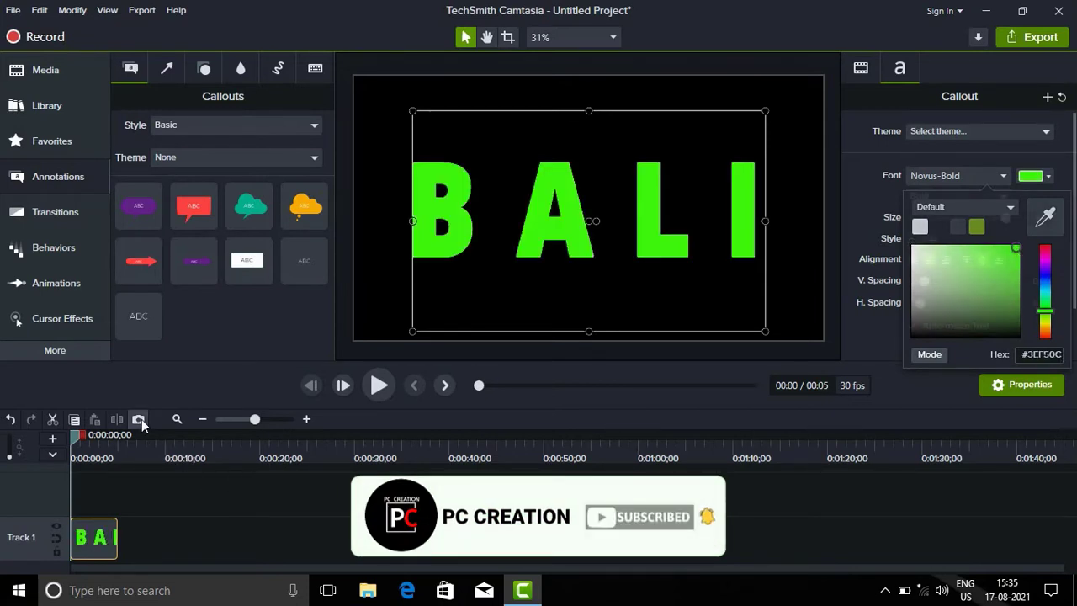
left_click(111, 540)
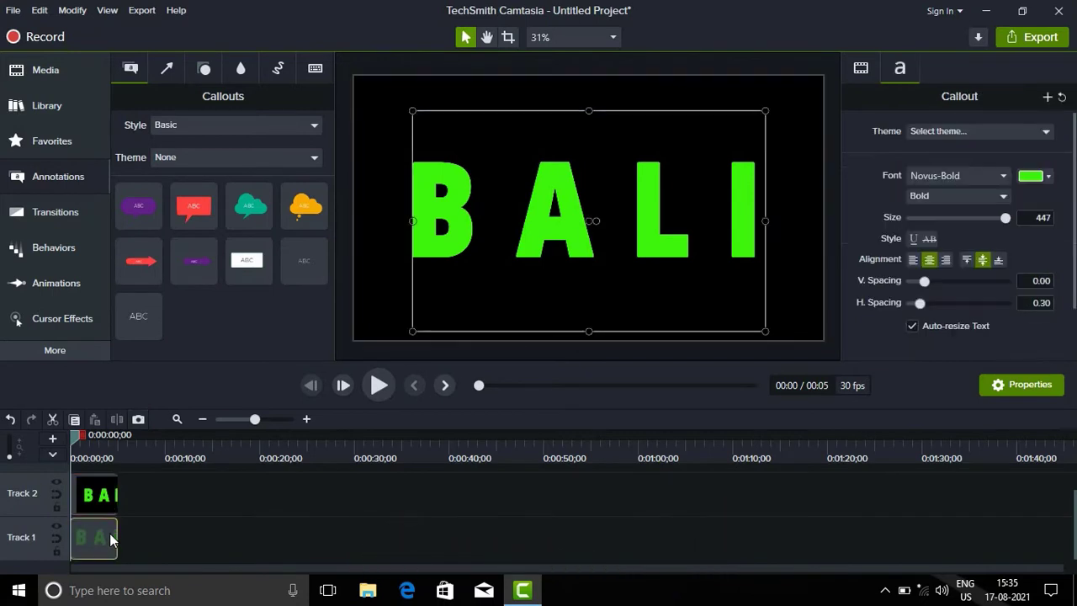
key("Delete")
mouse_move(96, 493)
left_mouse_down()
mouse_move(91, 535)
mouse_move(283, 552)
left_mouse_up()
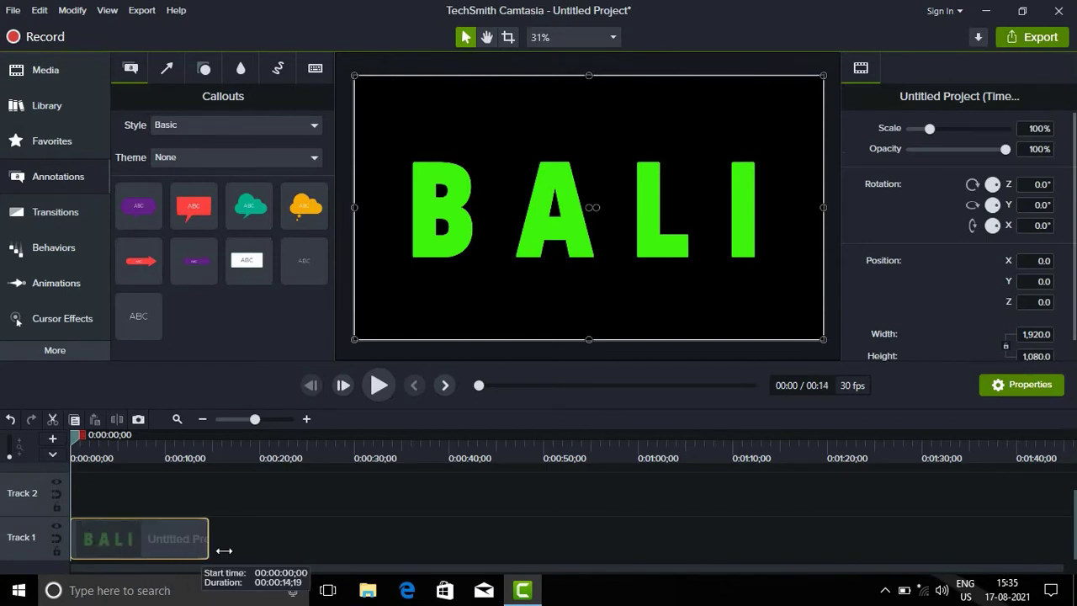
left_click(255, 507)
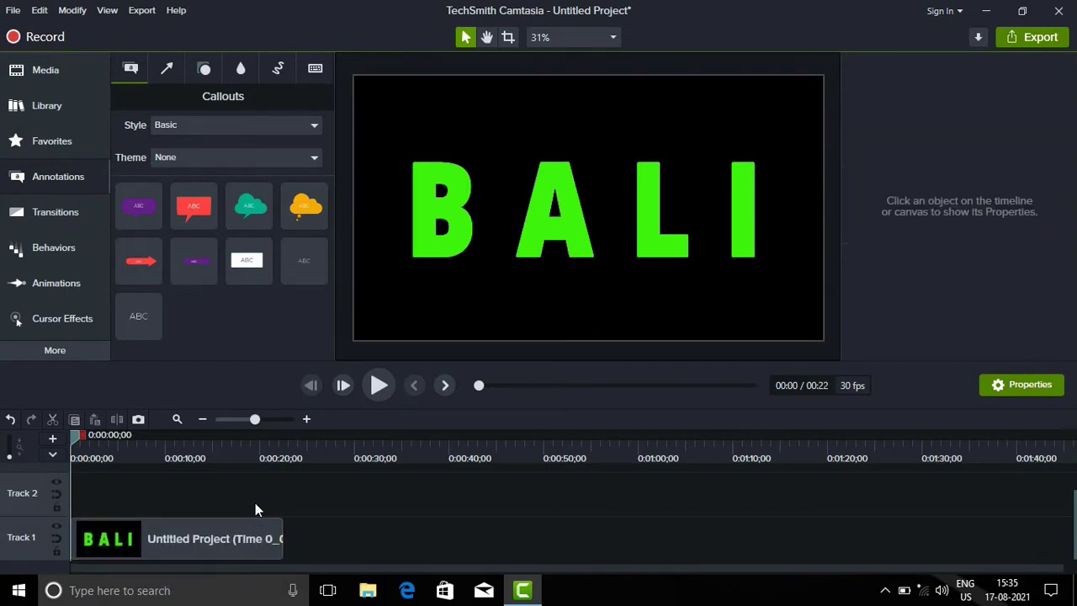
left_click(203, 78)
Add an upright black rectangle sized to cover the letter B.
double_click(244, 205)
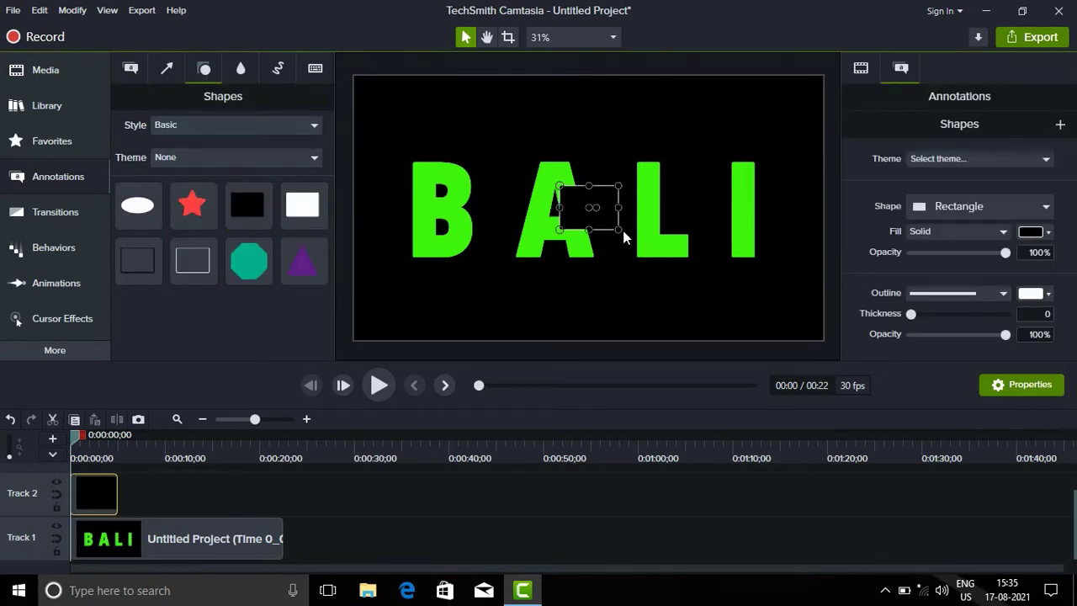
left_click_drag(619, 229, 669, 261)
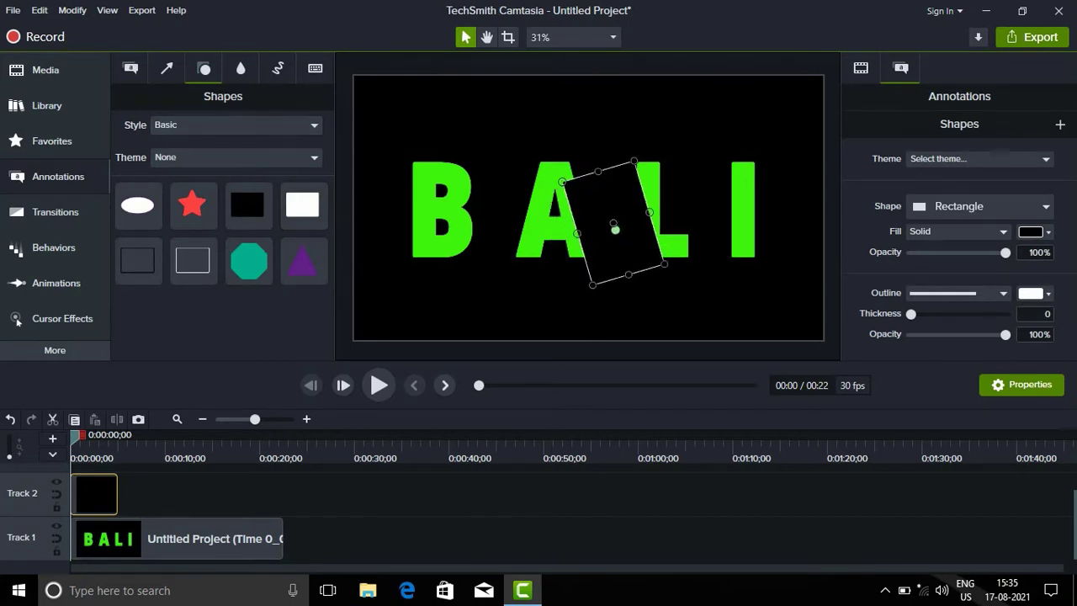
left_click_drag(618, 227, 441, 208)
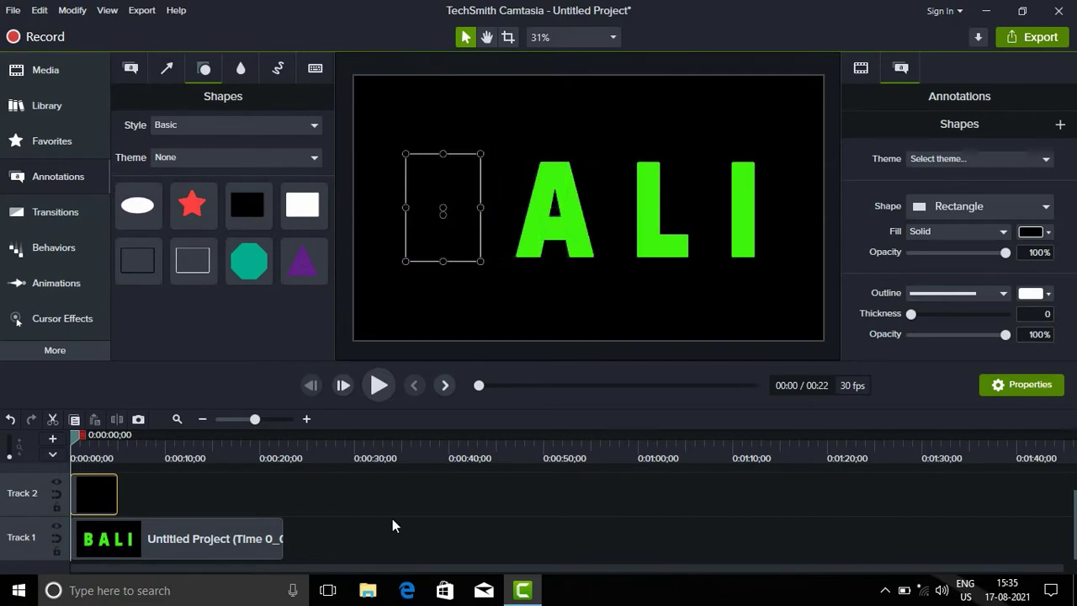
left_click(407, 496)
Copy the rectangle onto a new Track 3 starting at 0:00 and position it over the A.
left_click(107, 497)
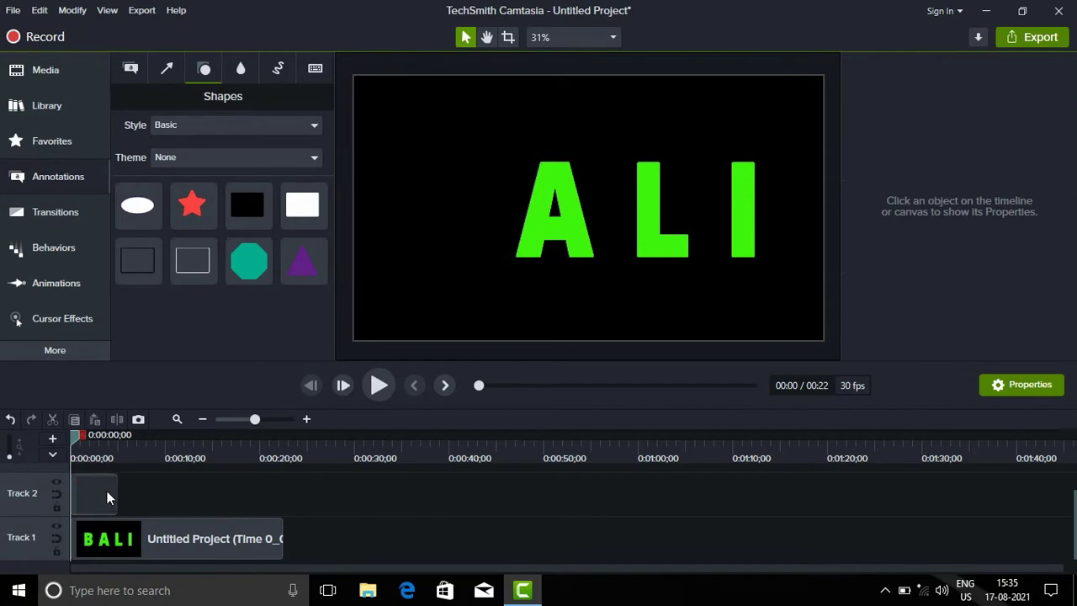
right_click(107, 498)
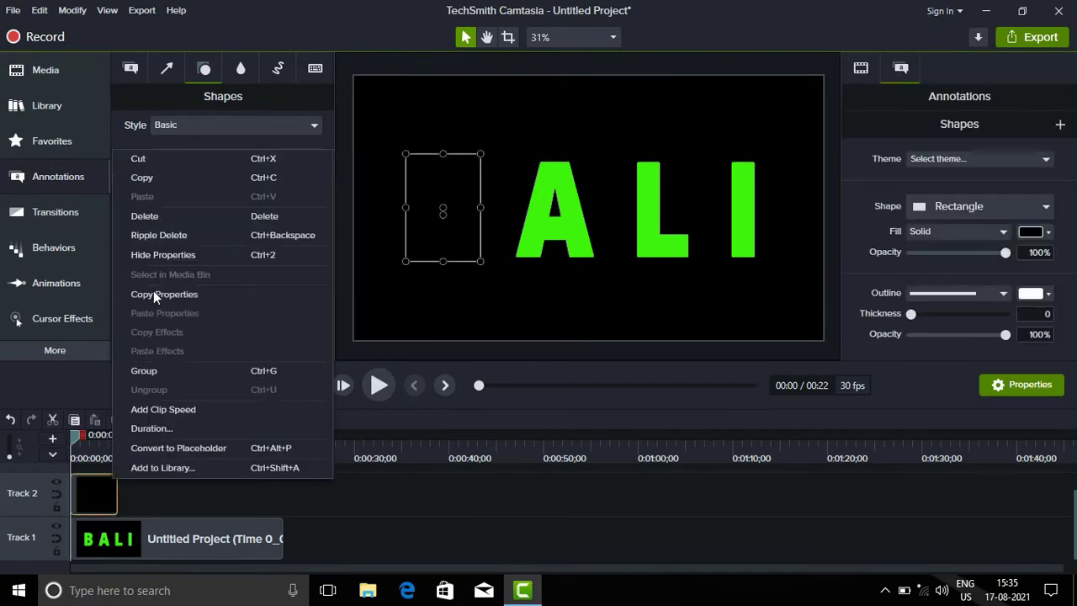
left_click(174, 179)
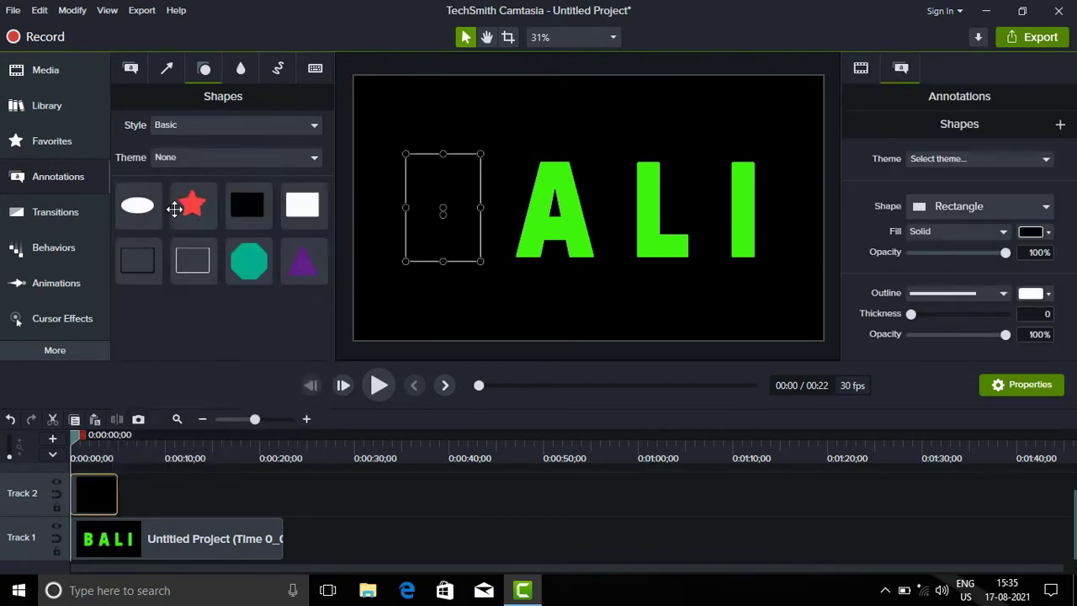
left_click(65, 437)
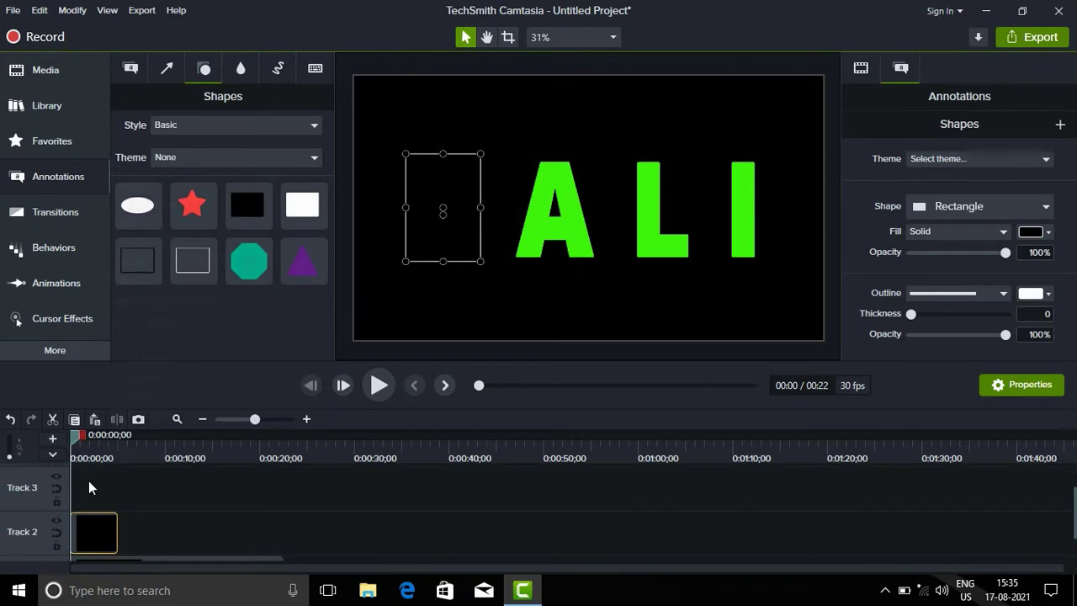
right_click(90, 488)
left_click(134, 225)
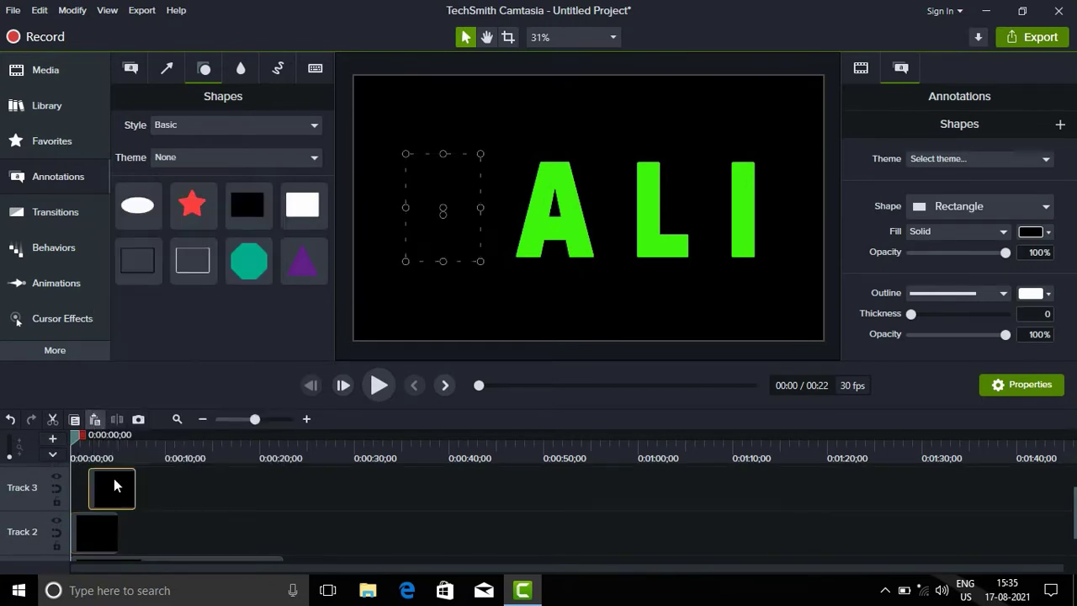
left_click_drag(115, 481, 97, 481)
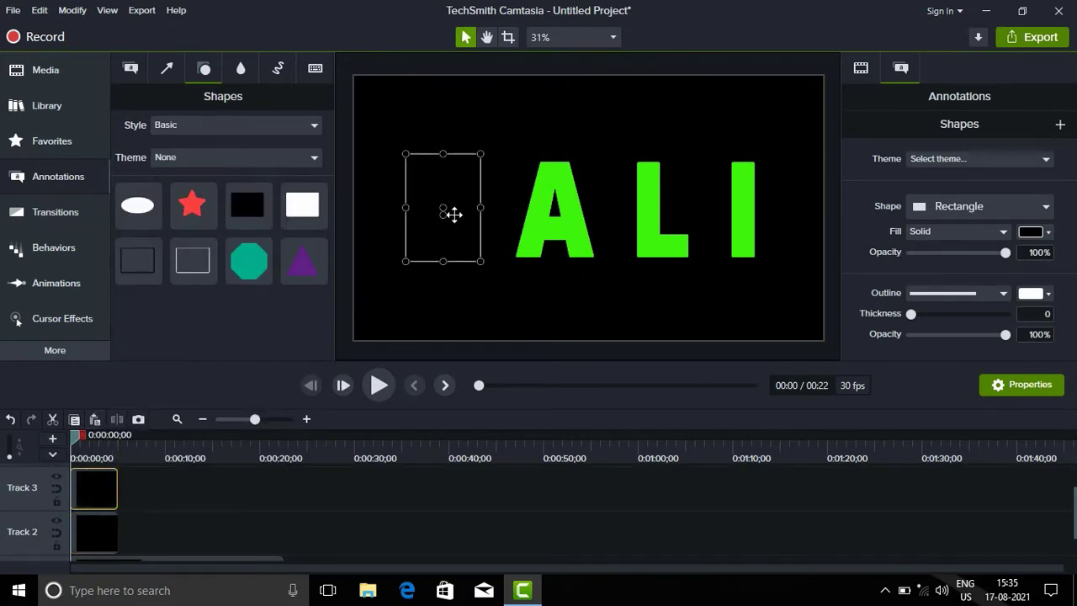
left_click_drag(445, 207, 599, 208)
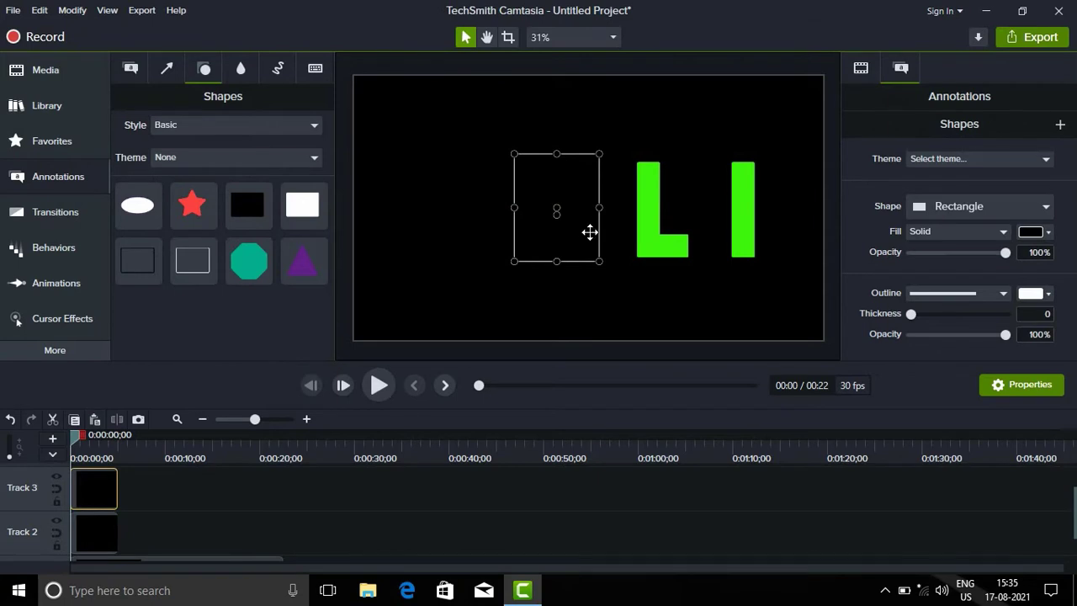
Paste more rectangle copies on Tracks 4 and 5, covering the L and the I.
left_click(62, 437)
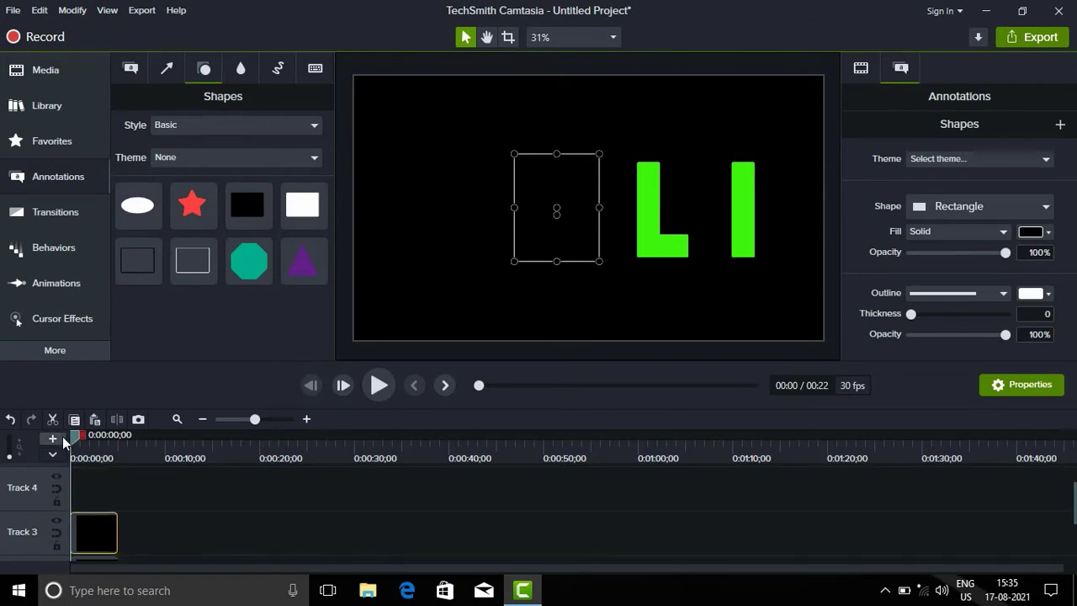
key("ctrl+v")
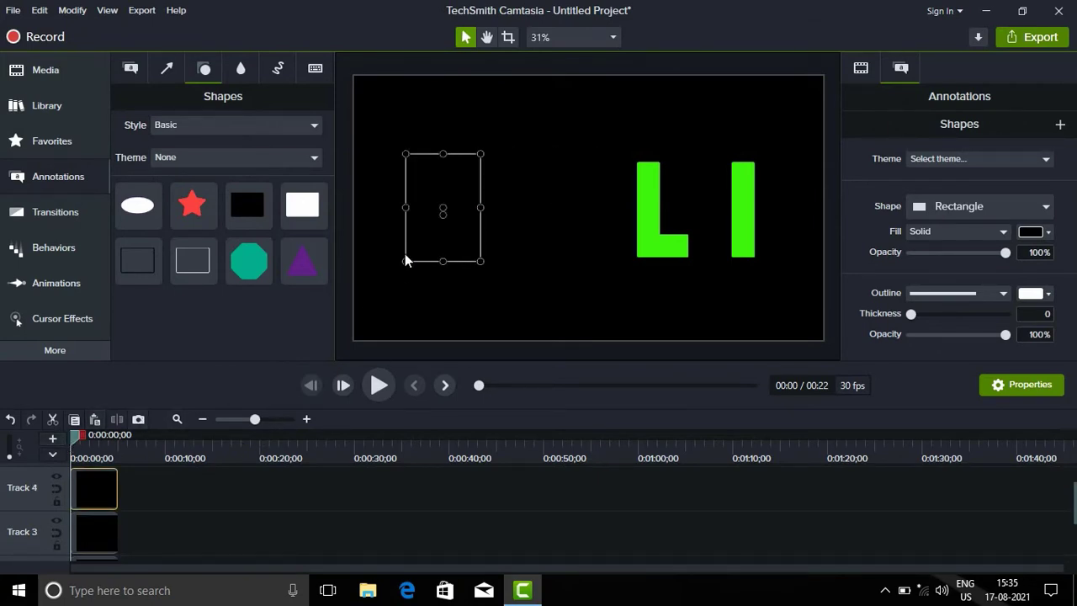
left_click_drag(440, 209, 659, 210)
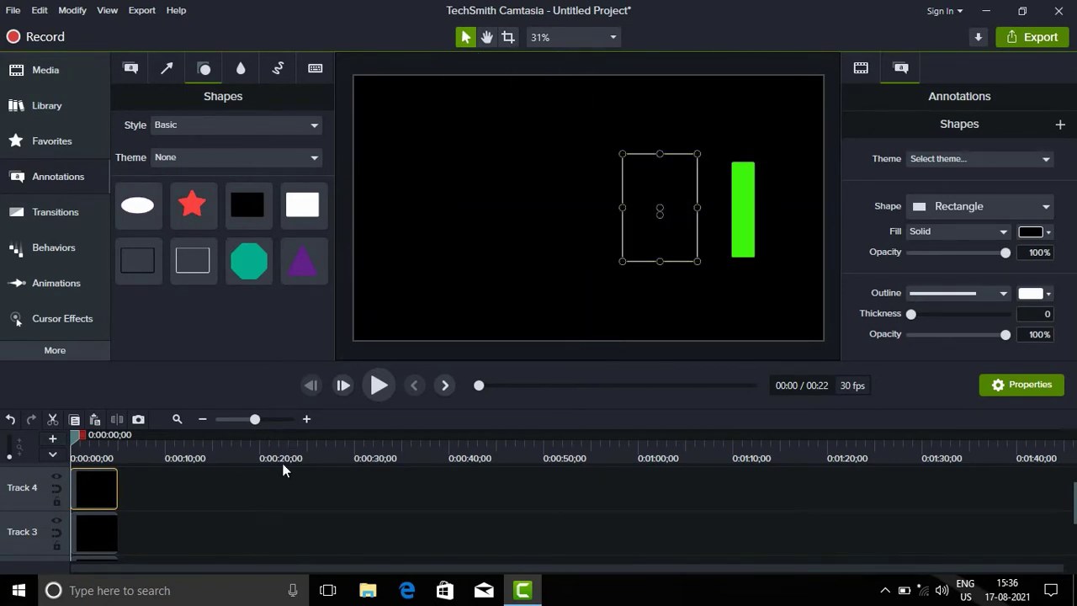
left_click(243, 486)
left_click(63, 436)
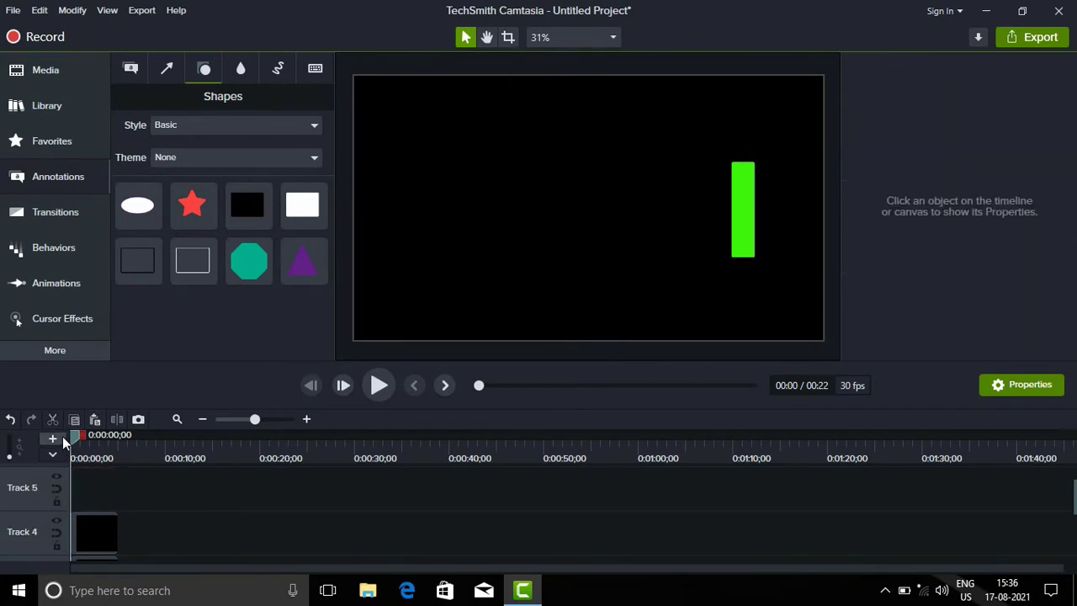
left_click_drag(247, 205, 736, 214)
left_click(319, 482)
scroll(190, 506, "down", 2)
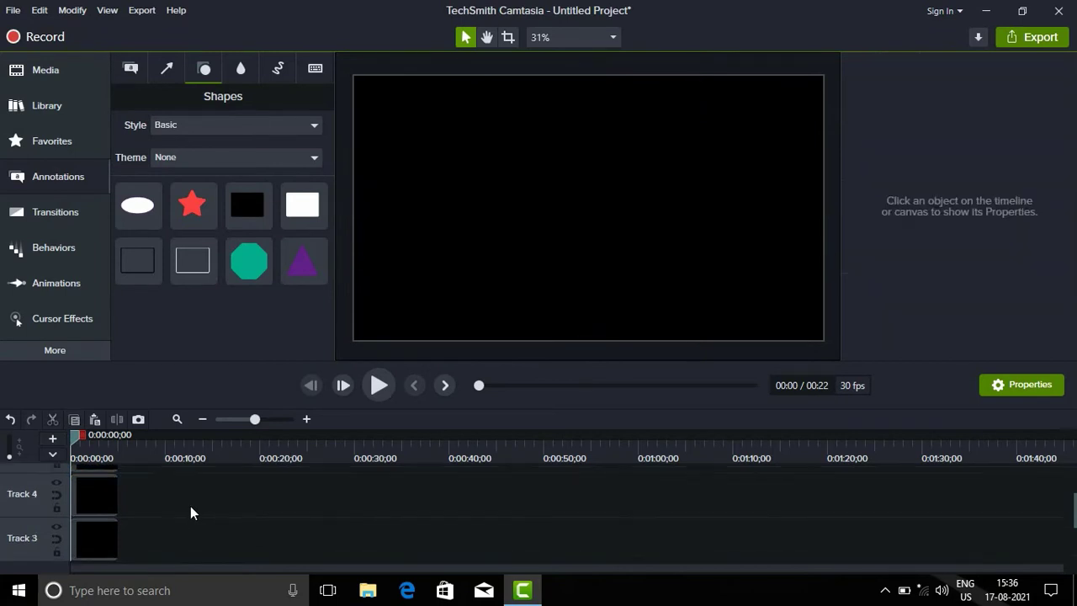
scroll(186, 504, "down", 1)
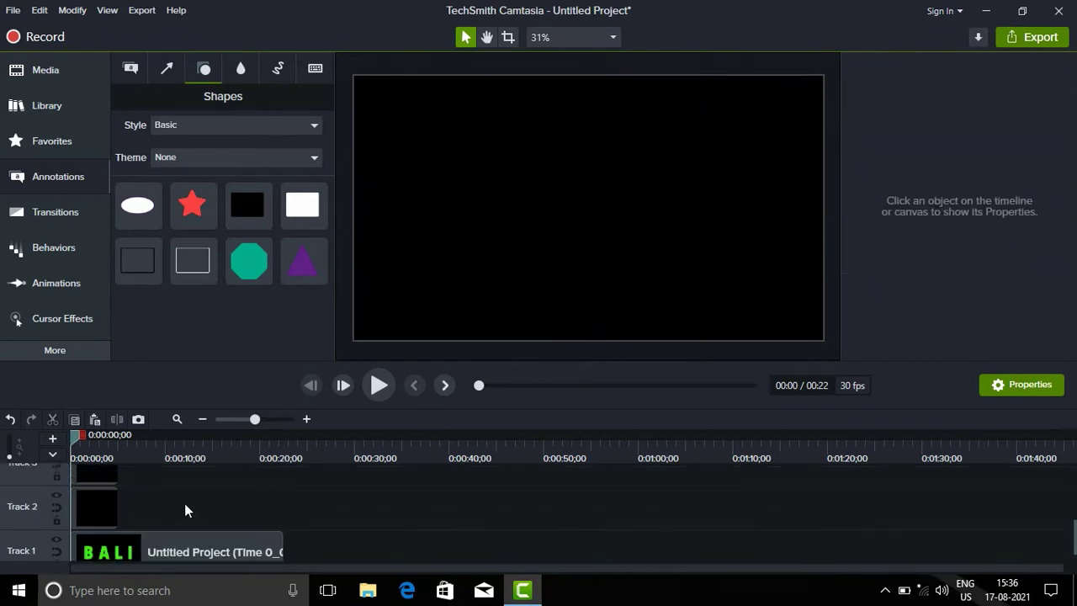
Trim the B cover rectangle to end a few frames before 0:00:01;20.
left_click(86, 445)
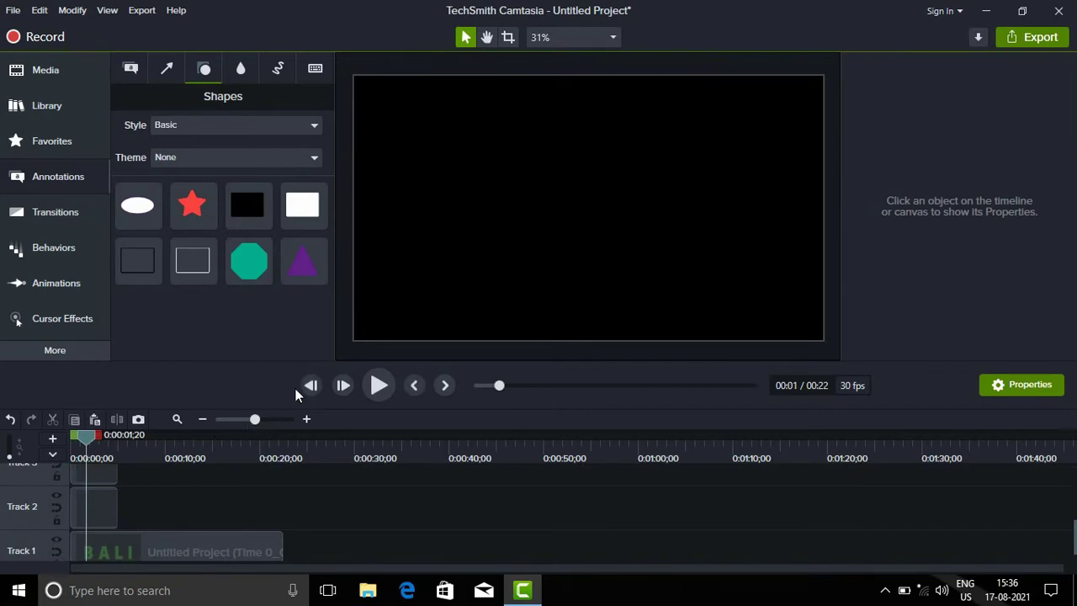
left_click(317, 388)
left_click(316, 388)
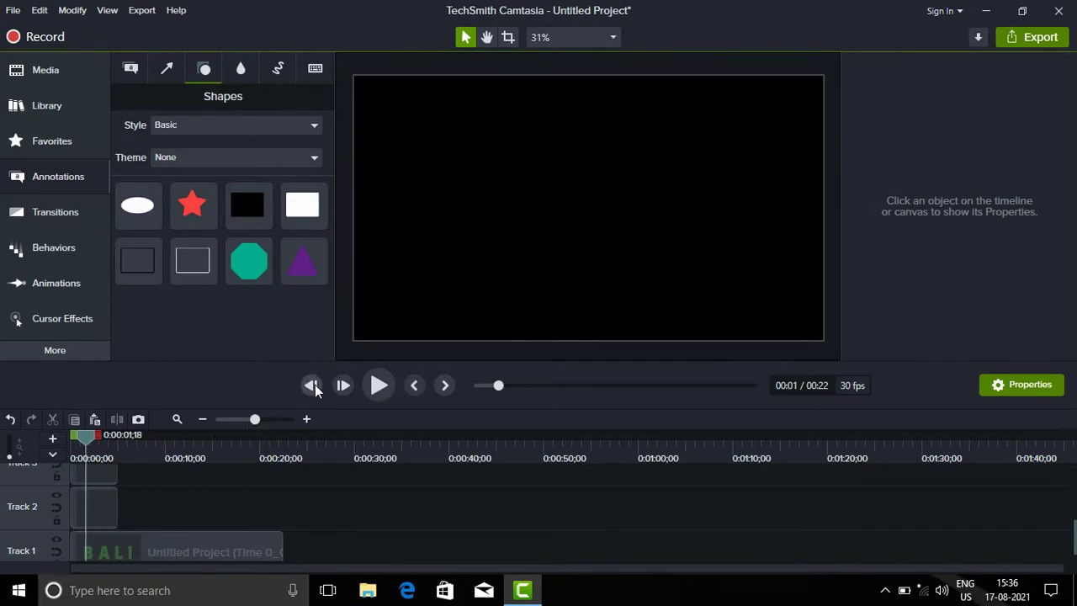
left_click(315, 389)
left_click(314, 388)
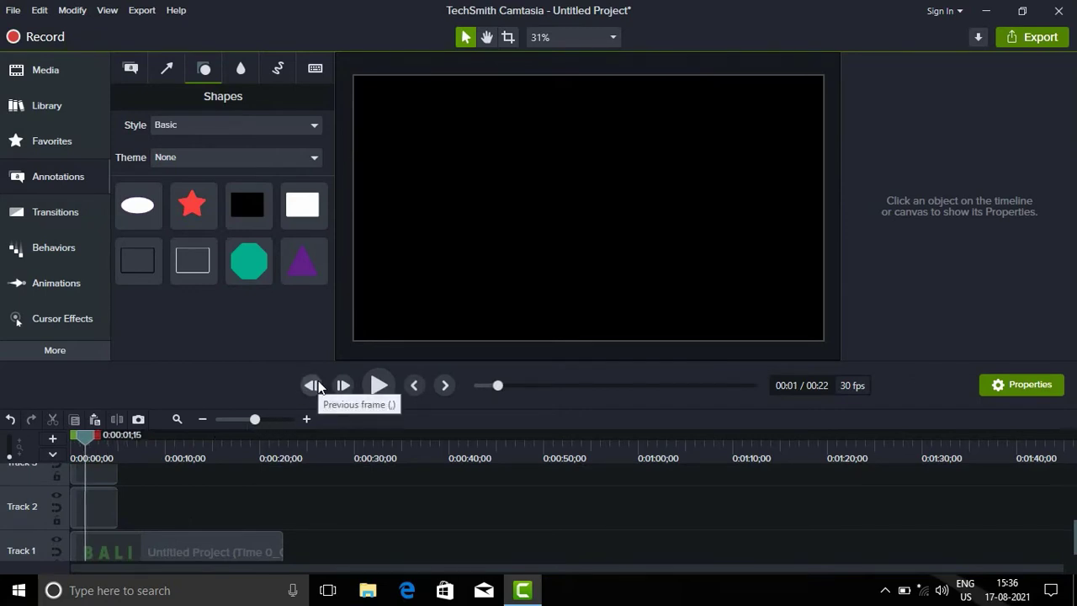
left_click(322, 387)
left_click_drag(108, 497, 104, 495)
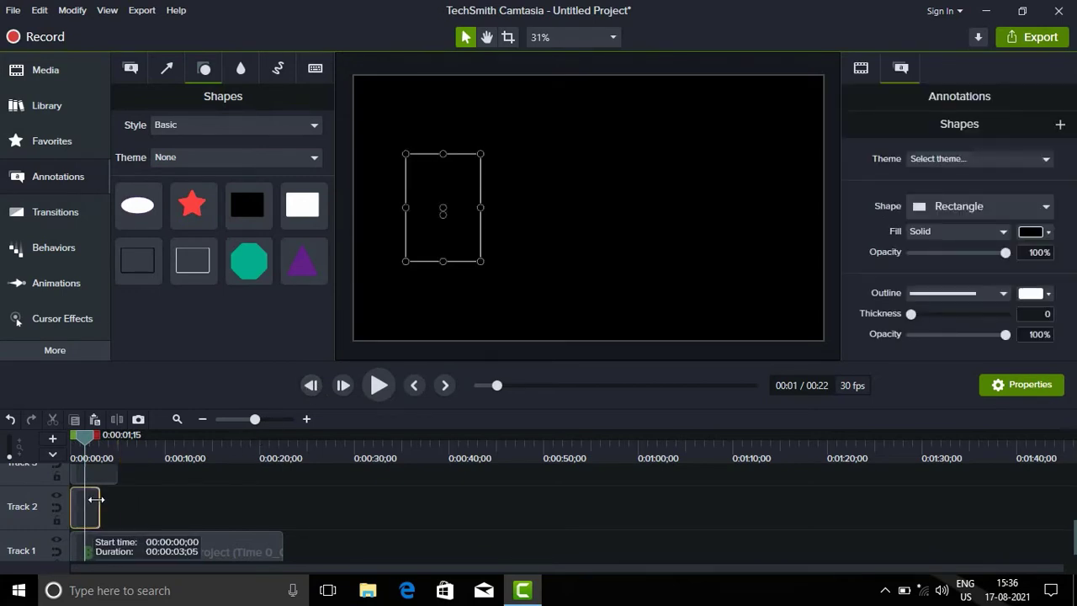
Shorten the A cover to end several frames before 0:00:02;28 so the A appears.
left_click(97, 450)
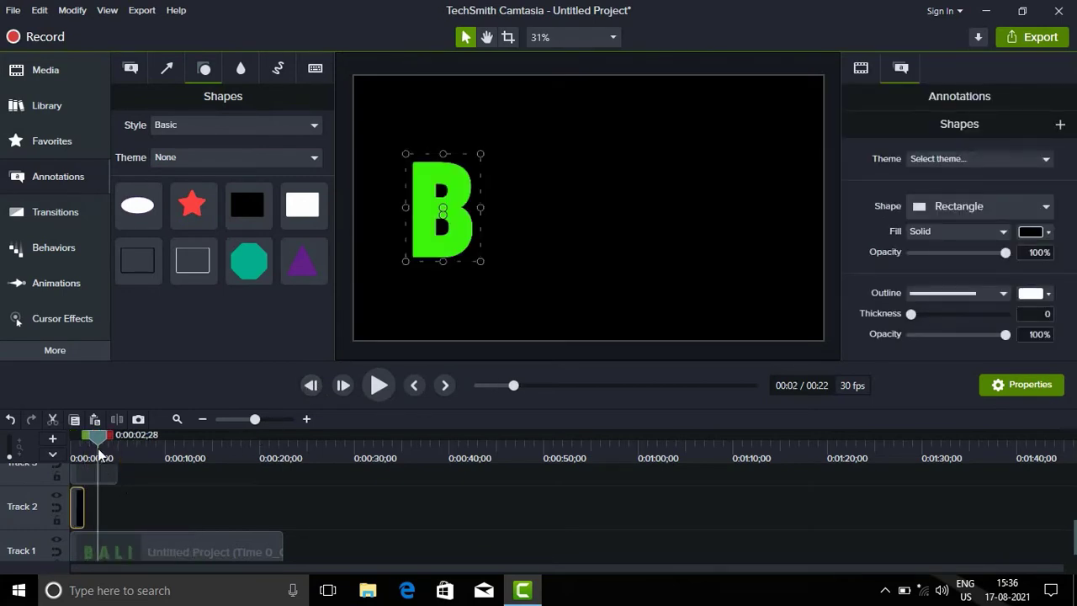
left_click(305, 389)
left_click(305, 389)
left_click(306, 389)
left_click(305, 389)
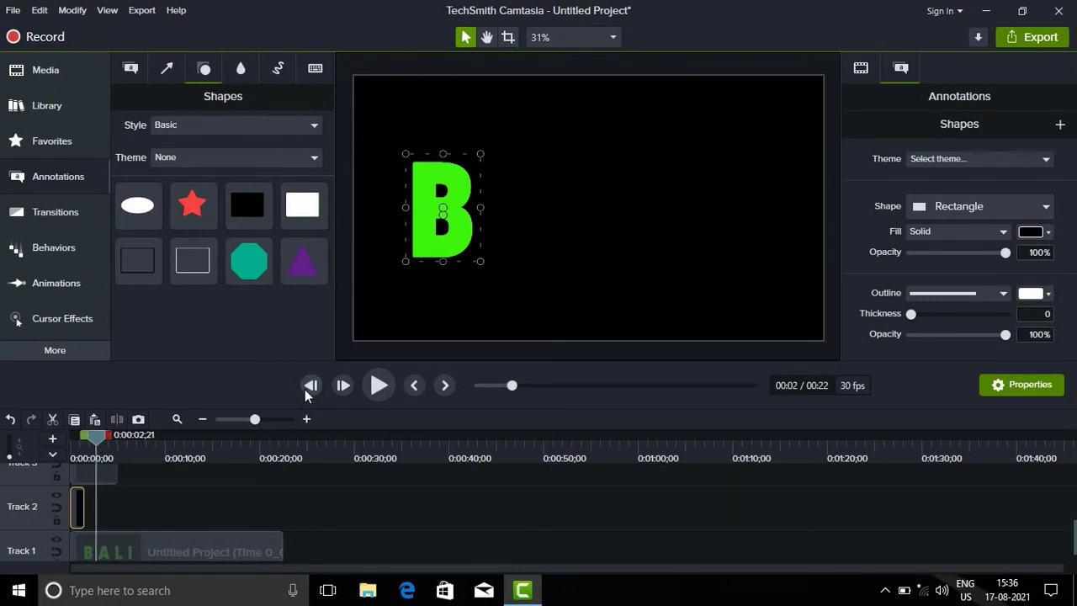
left_click(304, 388)
left_click(304, 389)
left_click(305, 389)
left_click(305, 389)
left_click(304, 389)
left_click(304, 389)
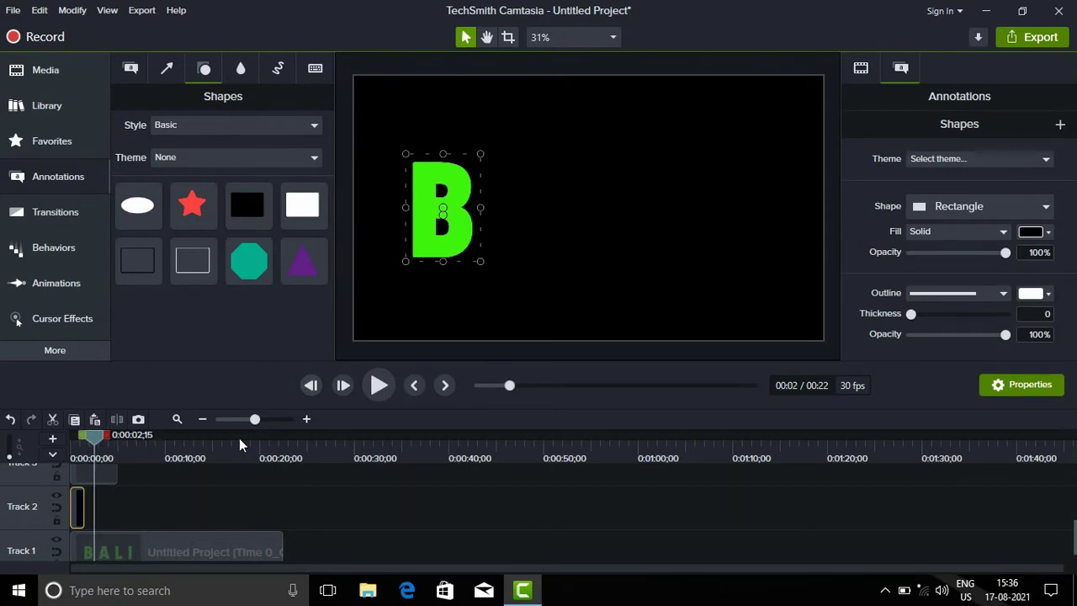
scroll(135, 479, "up", 1)
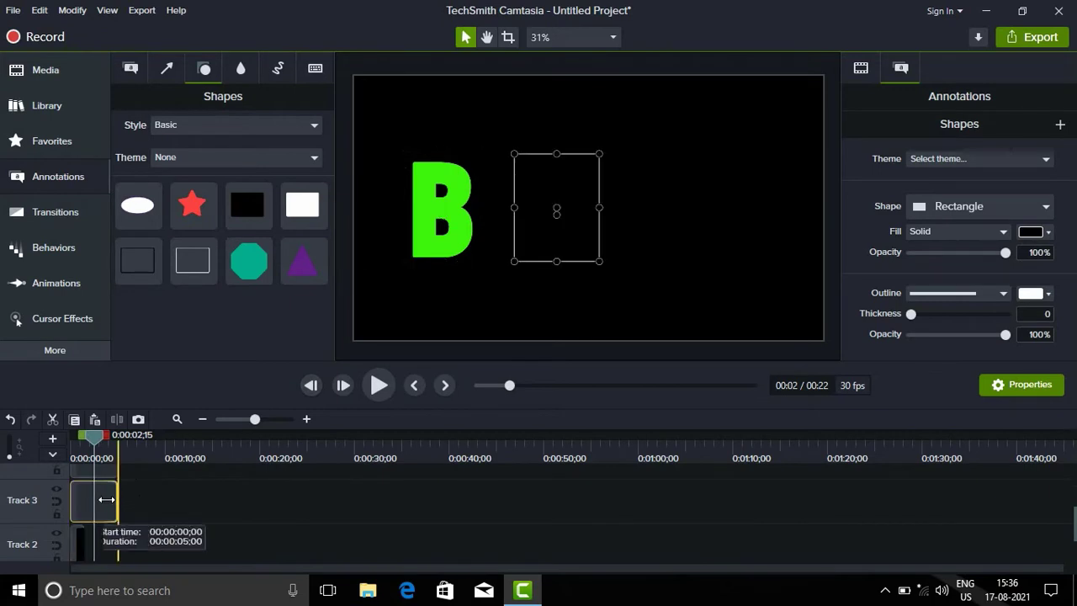
left_click_drag(117, 499, 84, 539)
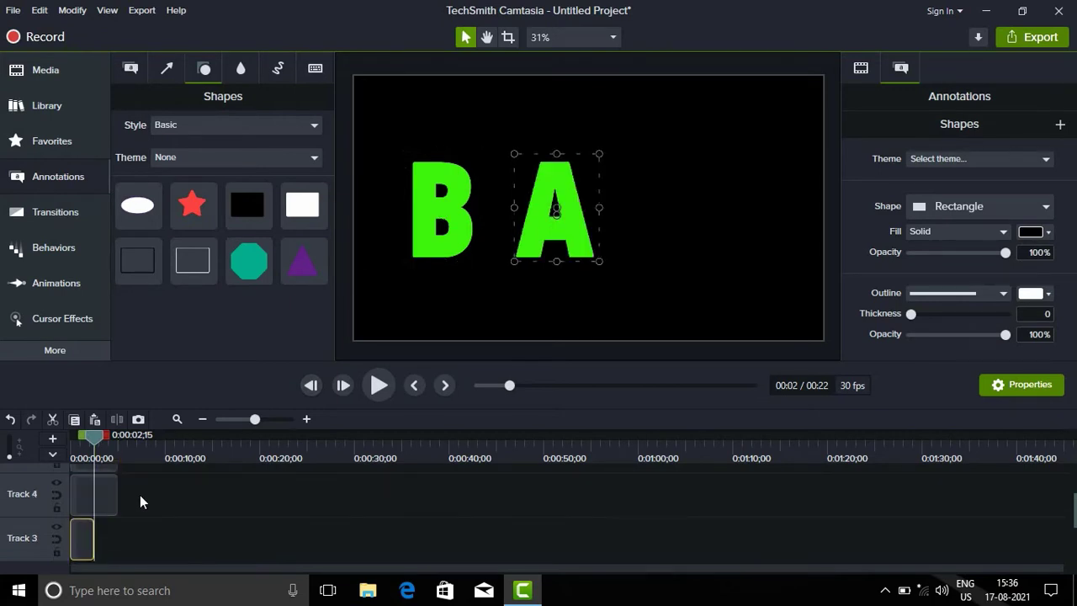
Shorten the L cover to end just before 0:00:03;20 so the L appears.
left_click(105, 455)
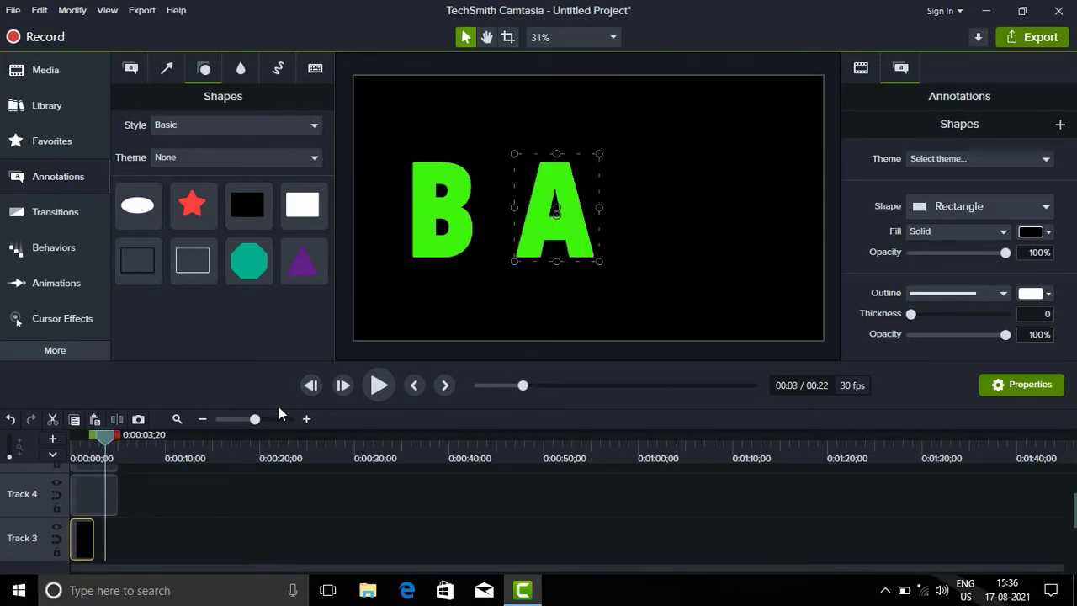
left_click(311, 385)
left_click(310, 385)
left_click(310, 386)
left_click(311, 385)
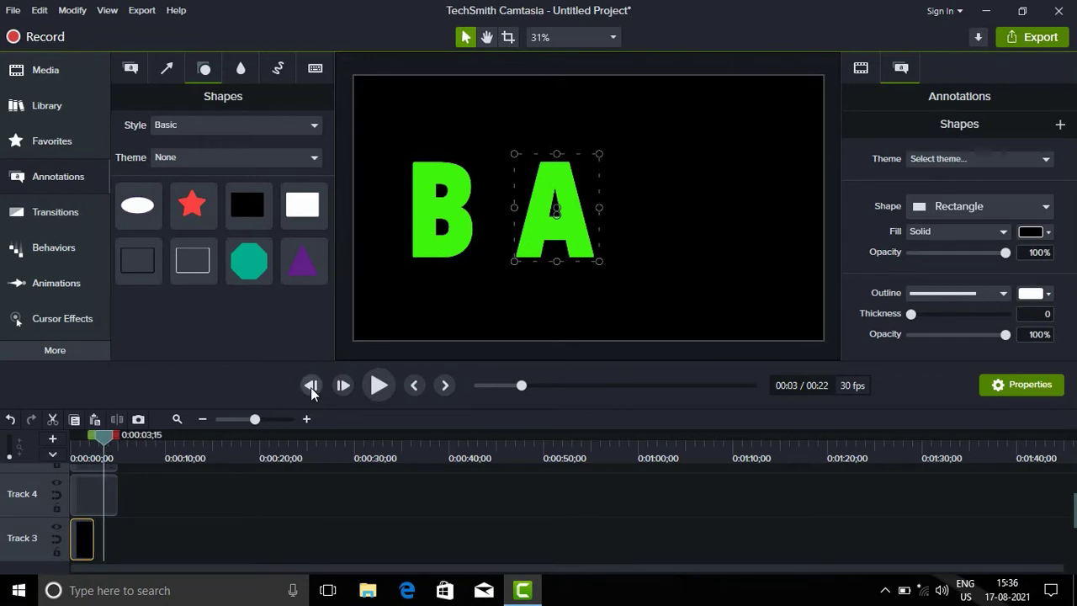
left_click_drag(119, 502, 105, 491)
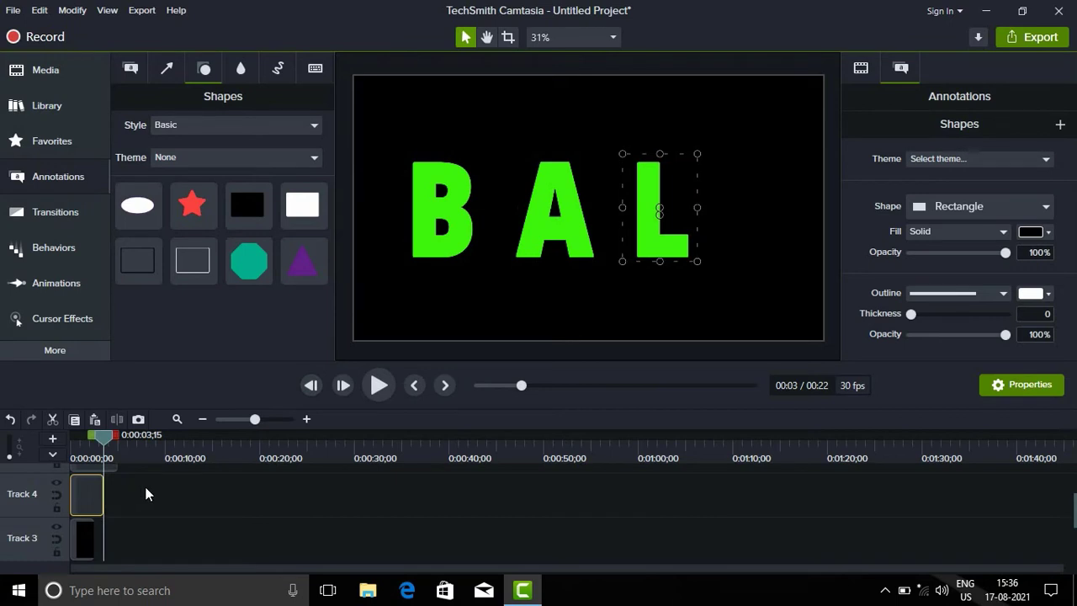
scroll(146, 494, "up", 1)
left_click(146, 494)
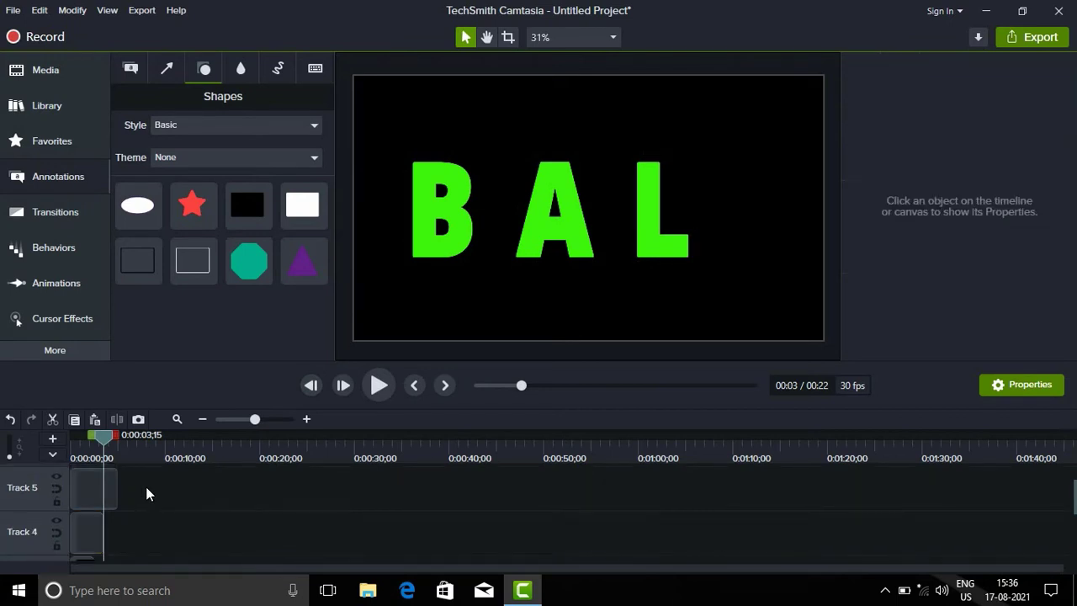
Adjust the I clip on Track 5 to end at 0:00:04;15, then return to the start.
left_click(114, 453)
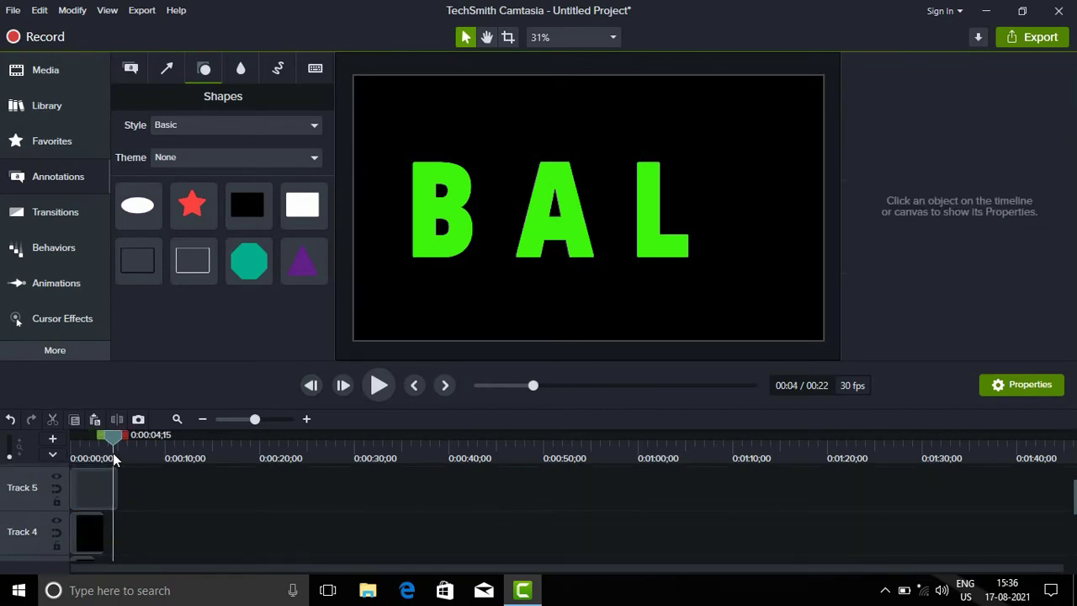
left_click_drag(116, 485, 112, 487)
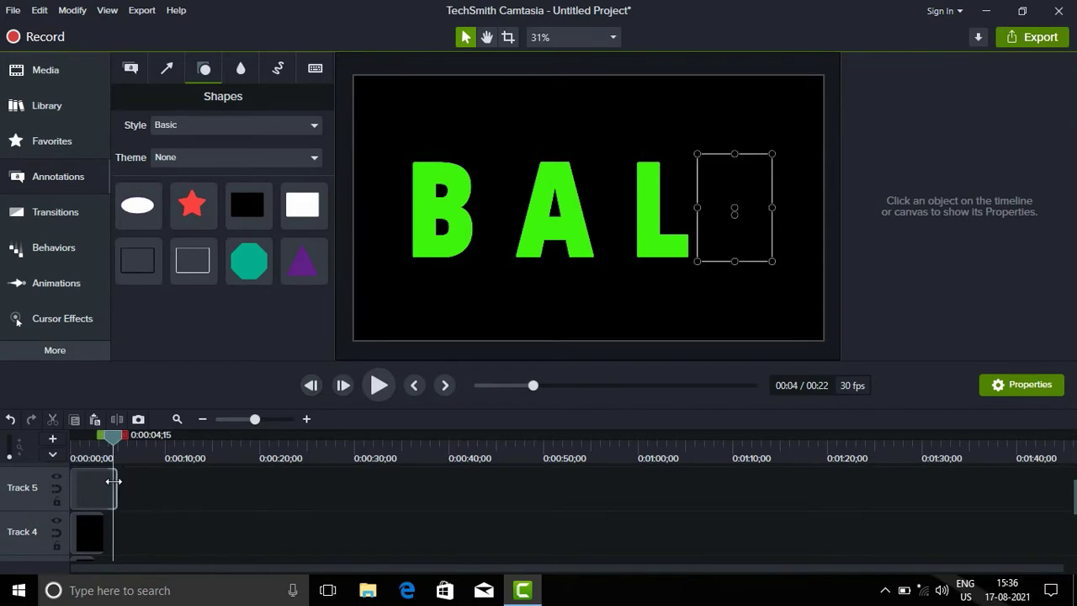
left_click(162, 490)
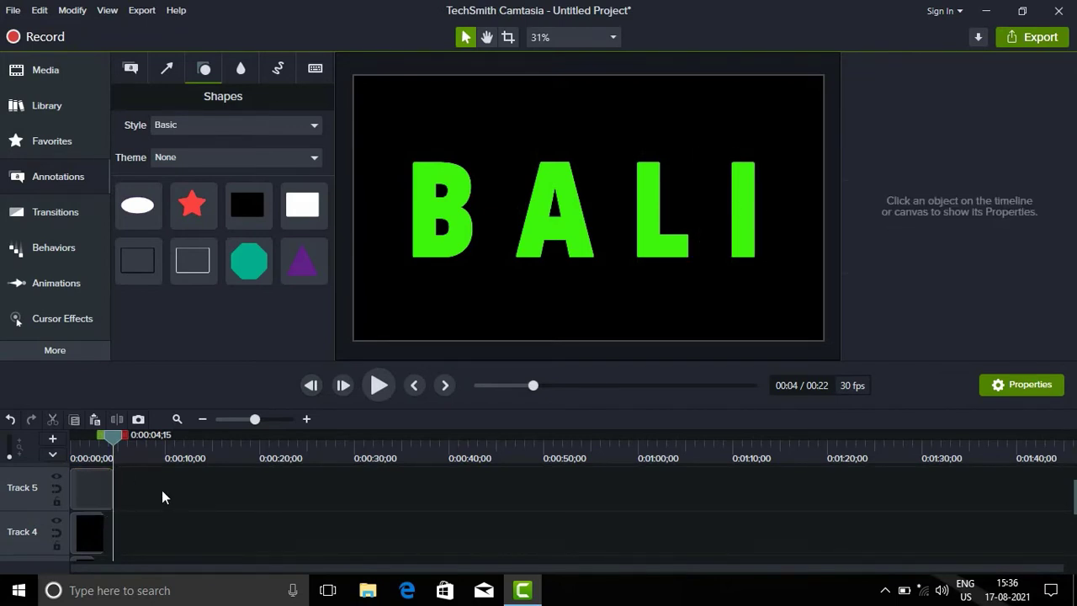
scroll(162, 490, "down", 2)
scroll(162, 498, "down", 1)
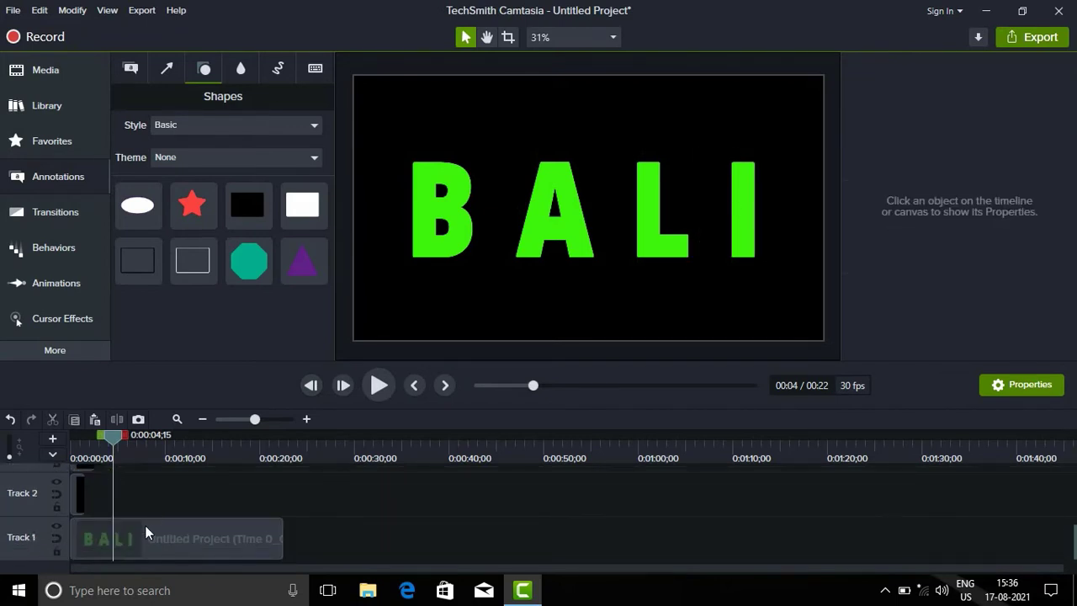
left_click(143, 528)
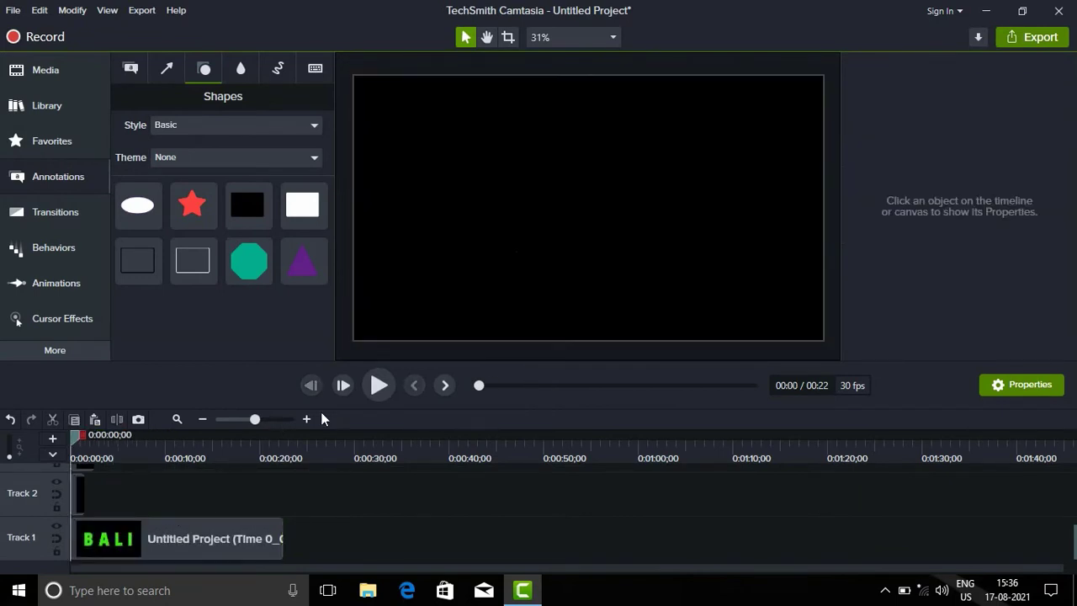
Apply a Custom animation to the BALI clip on Track 1 at 0:00:06;15.
left_click(376, 390)
left_click(376, 387)
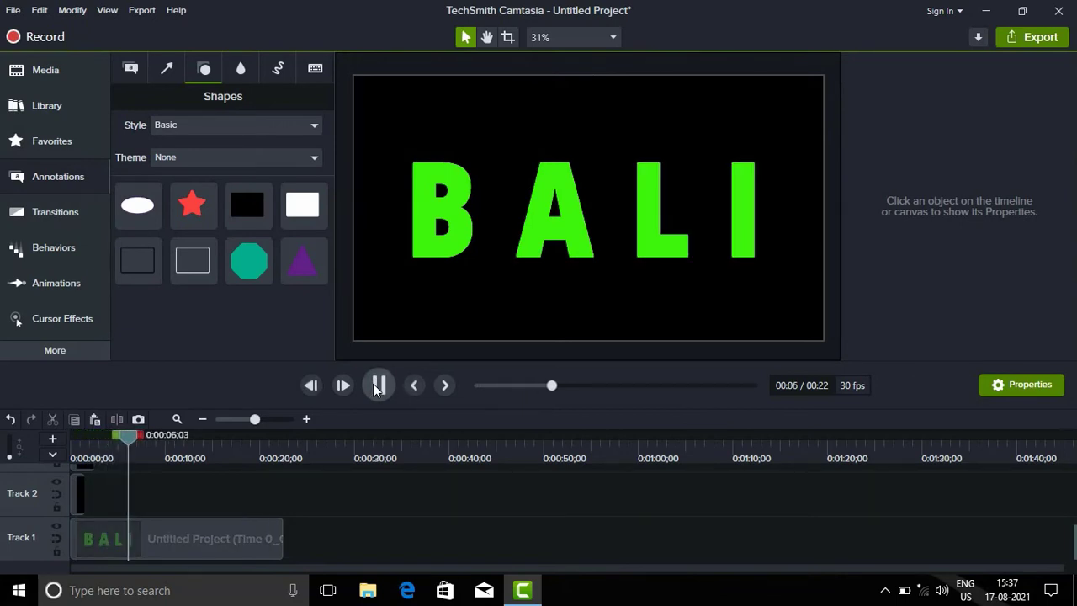
left_click(377, 387)
left_click(308, 387)
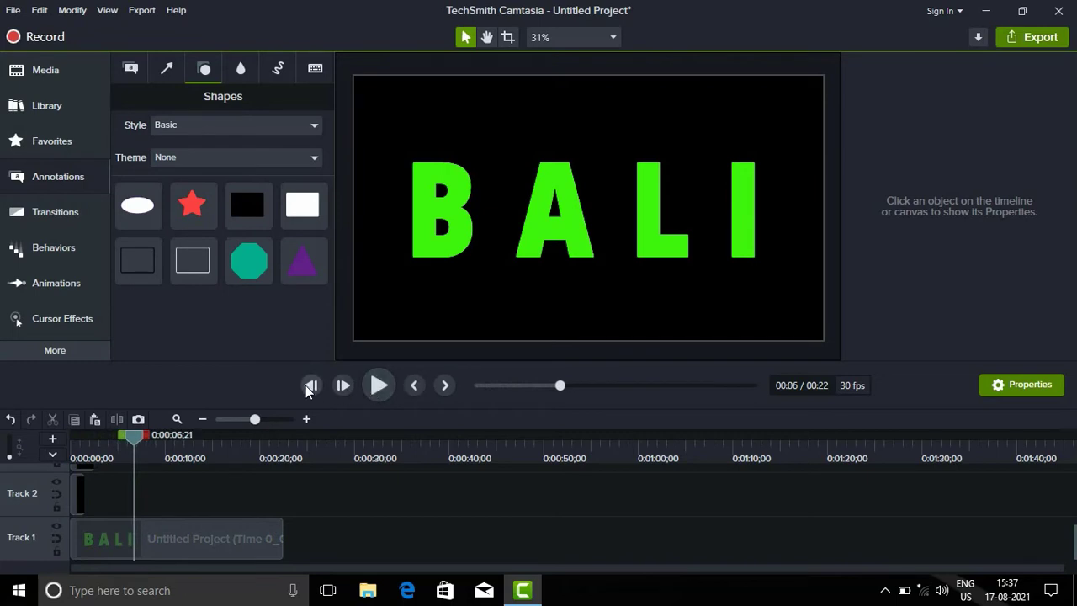
left_click(308, 387)
left_click(308, 387)
left_click(308, 387)
left_click(308, 387)
left_click(308, 387)
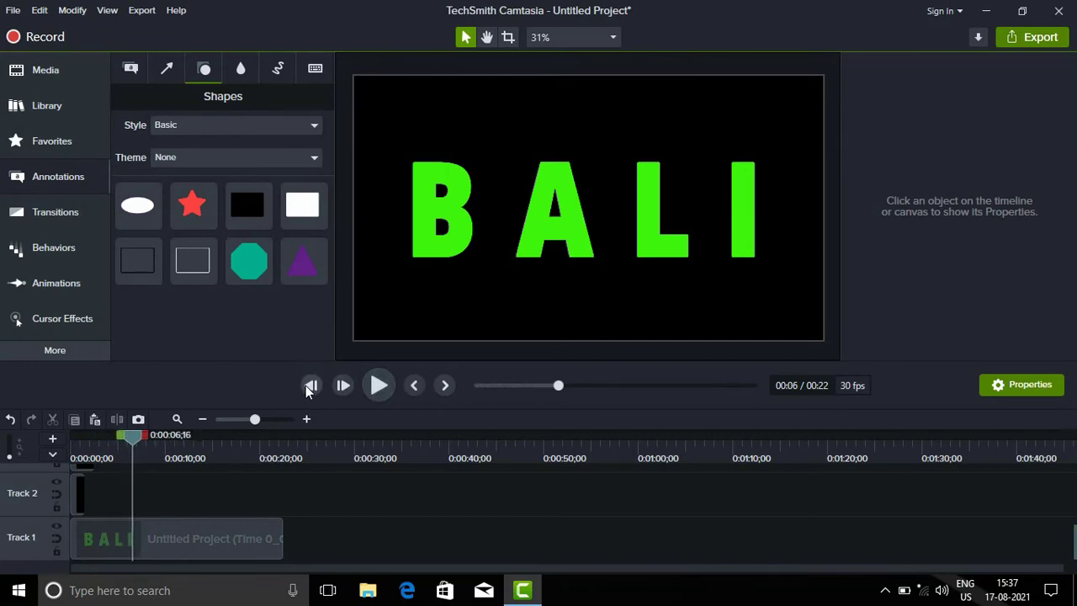
left_click(310, 387)
left_click(305, 422)
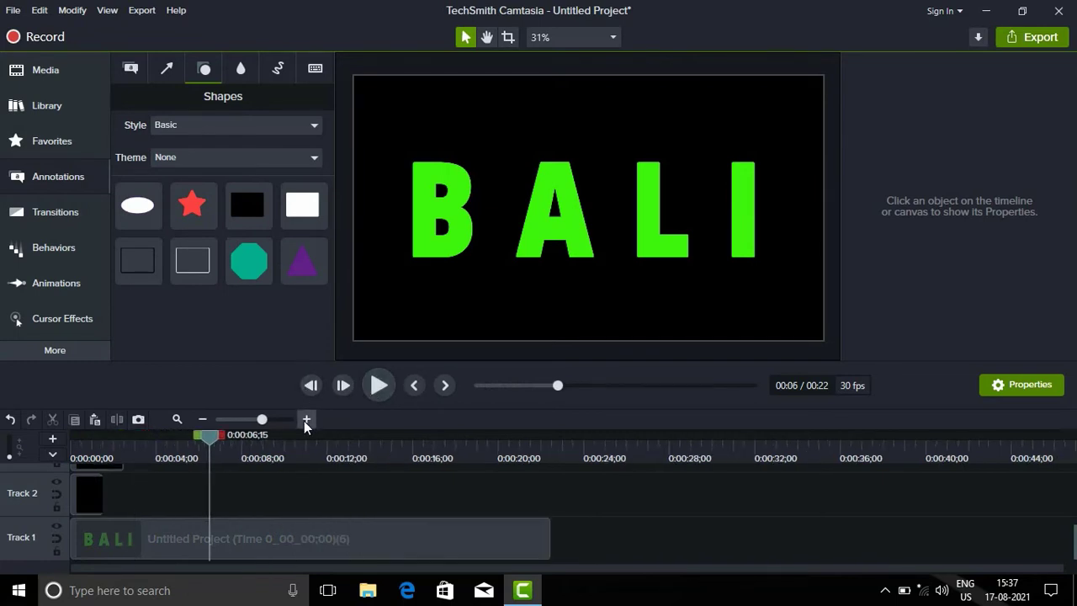
left_click(89, 289)
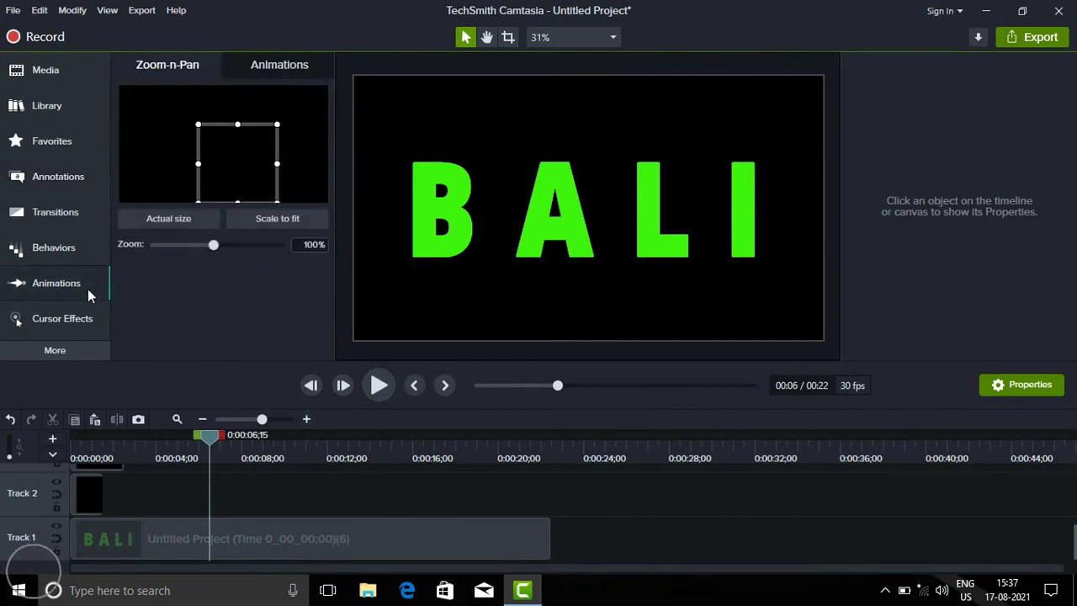
left_click(250, 65)
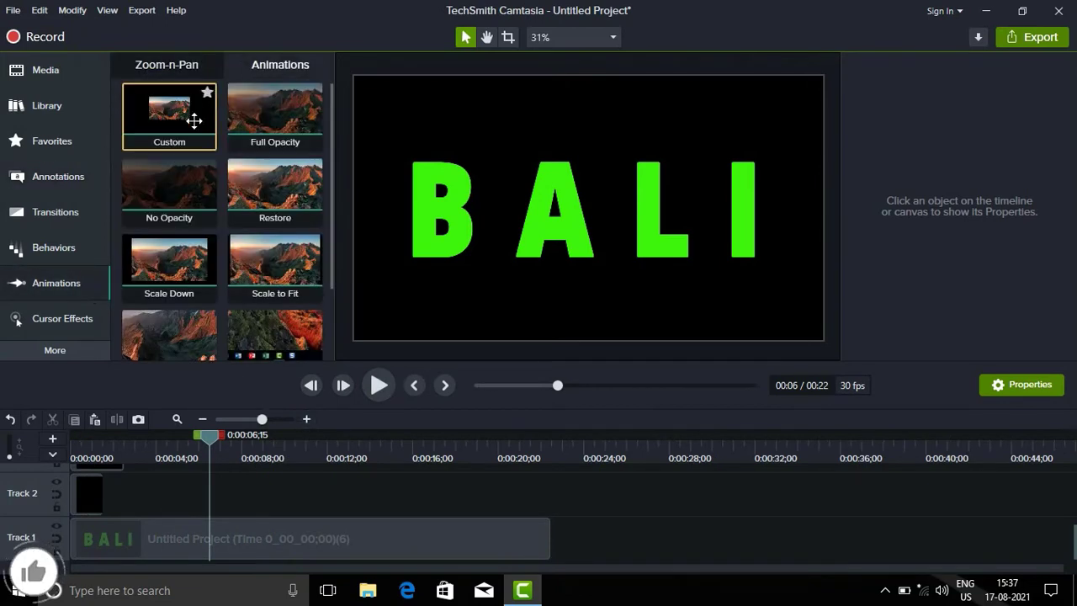
mouse_move(198, 112)
left_mouse_down()
mouse_move(255, 527)
mouse_move(232, 535)
left_mouse_up()
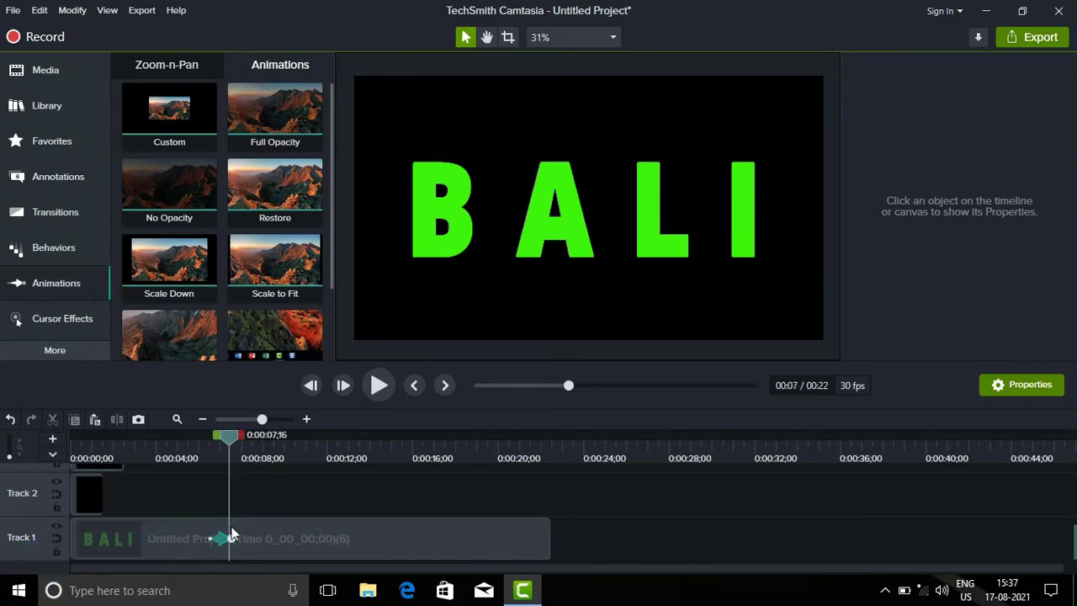
Set the playhead to 0:00:08;15 and select the BALI title clip on Track 1.
left_click(258, 459)
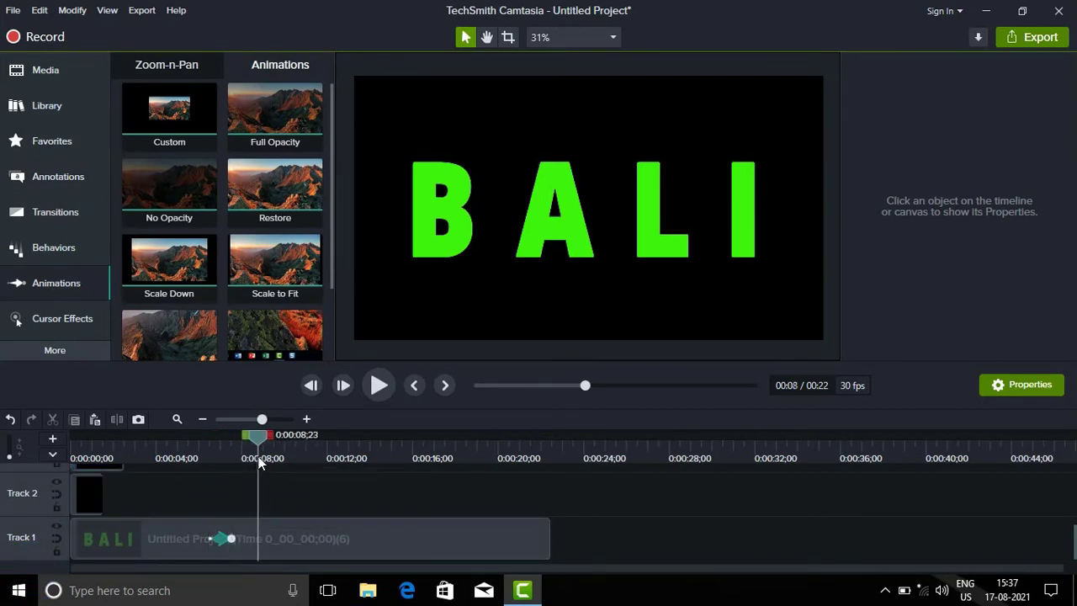
left_click(313, 386)
left_click(313, 385)
left_click(313, 385)
left_click(315, 386)
left_click(316, 385)
left_click(315, 385)
left_click(316, 385)
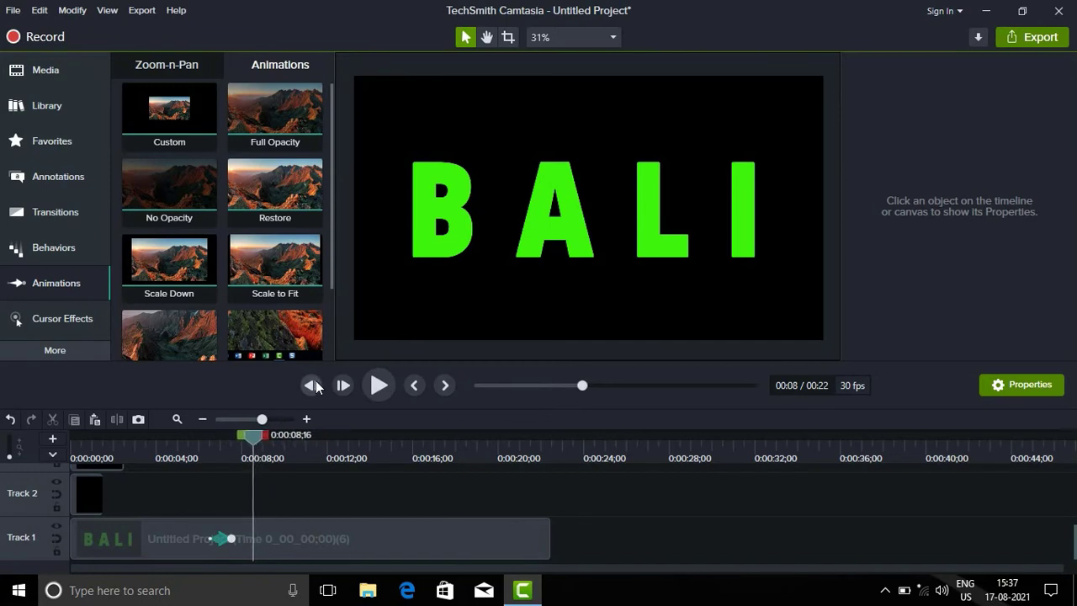
left_click(315, 385)
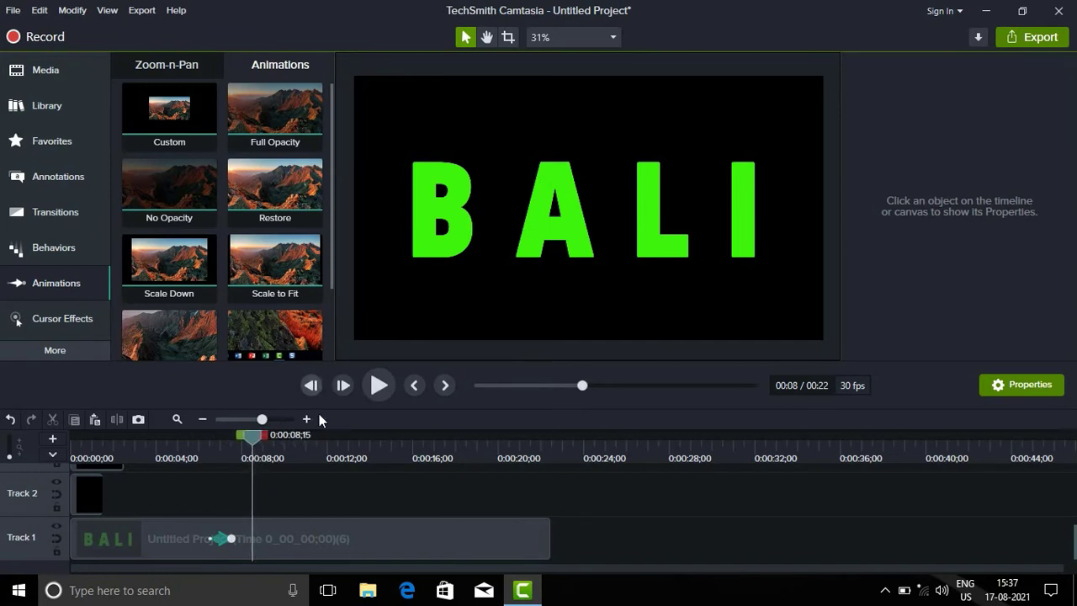
left_click(328, 538)
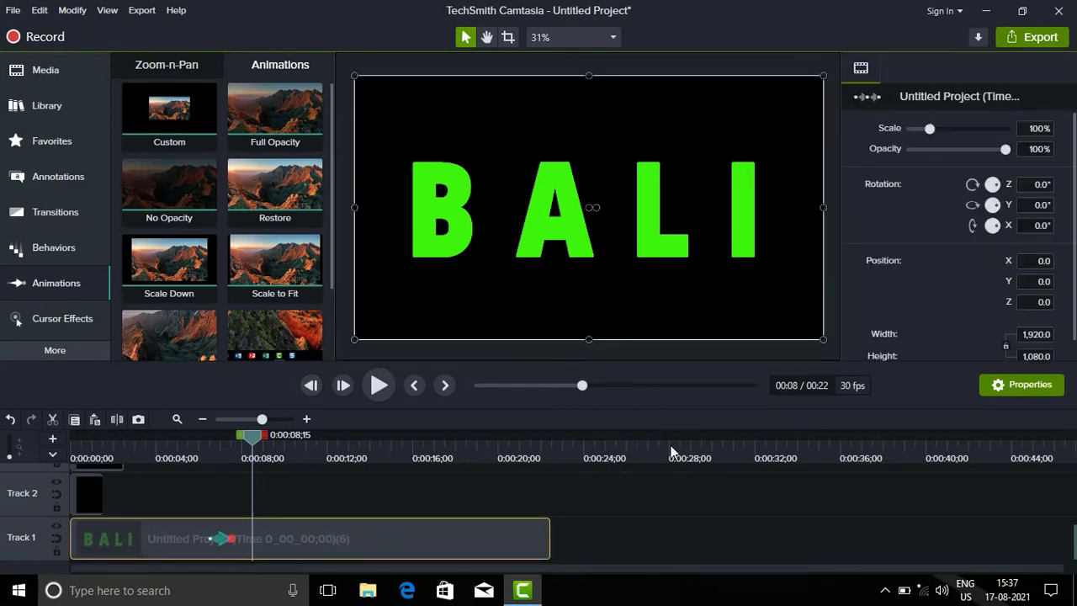
Zoom the title to 500% framed on the A, end the animation at 8;16, and snapshot that frame.
left_click_drag(930, 128, 1005, 129)
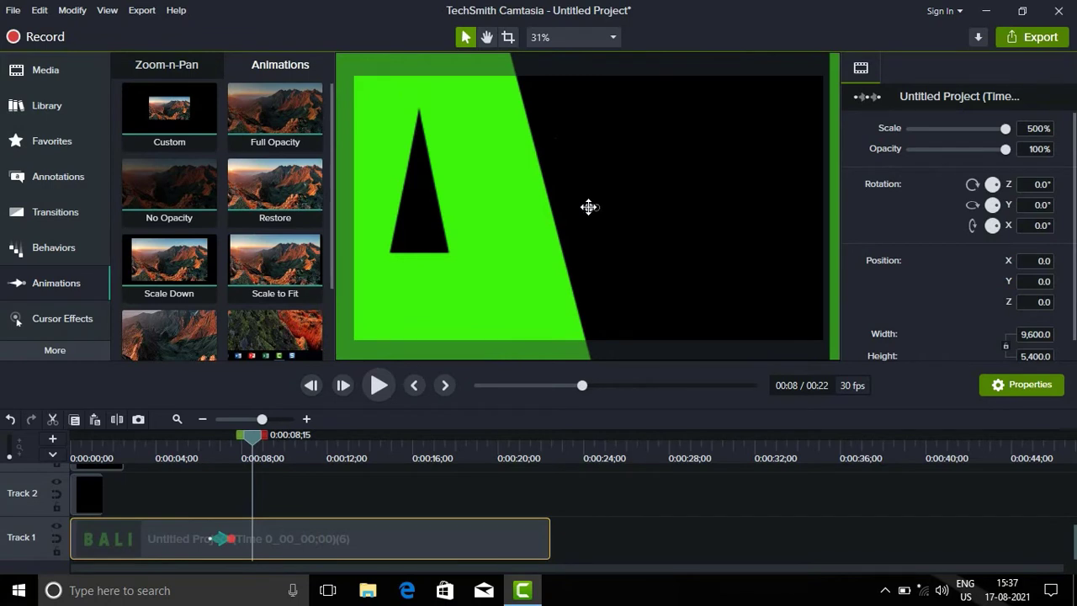
mouse_move(587, 207)
left_mouse_down()
mouse_move(657, 146)
mouse_move(753, 90)
left_mouse_up()
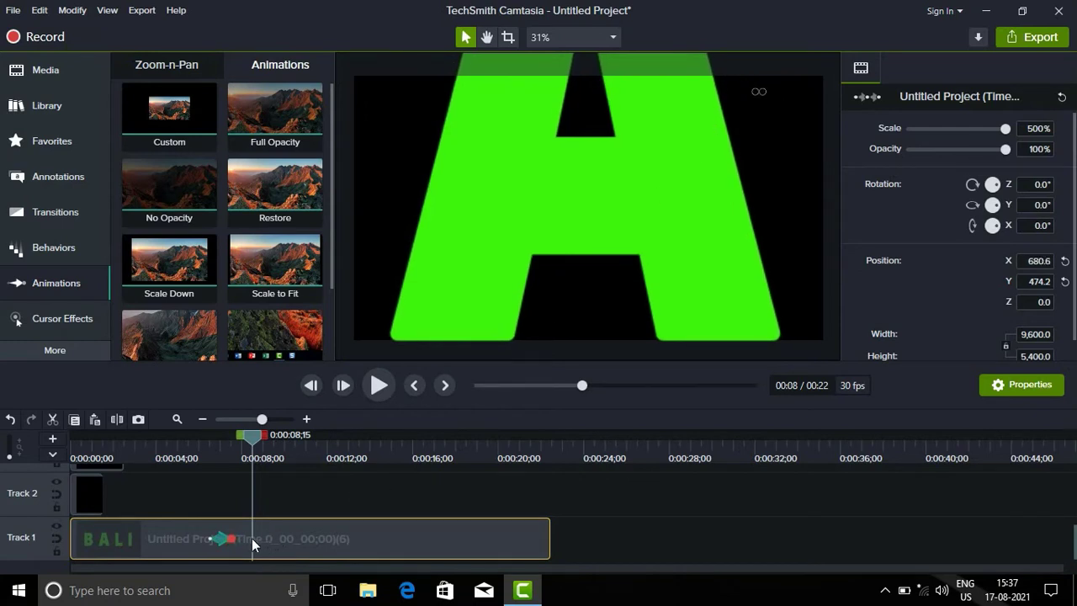
left_click_drag(228, 539, 250, 539)
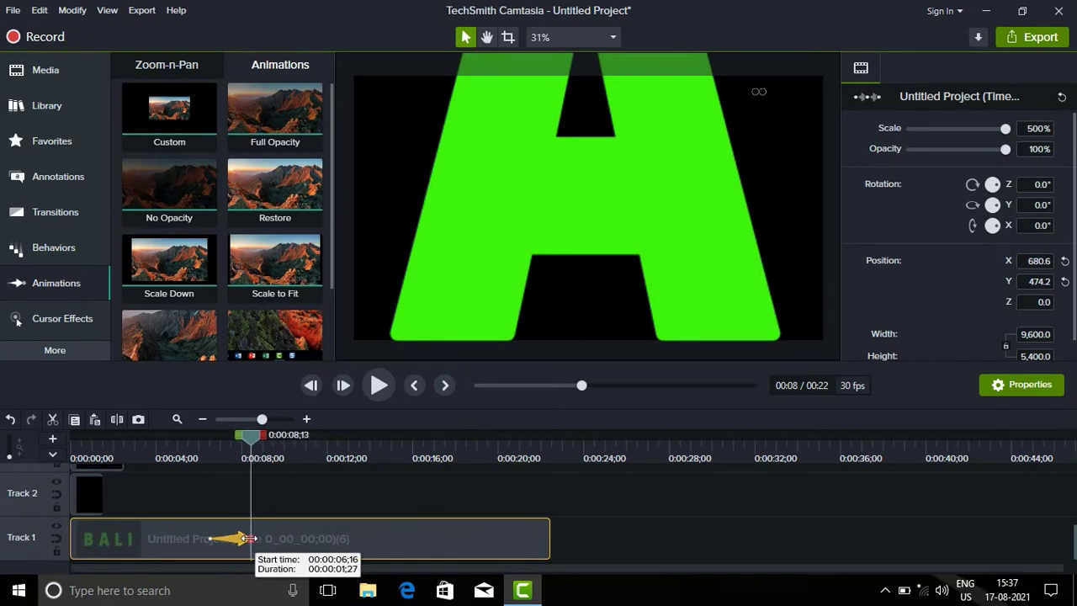
left_click_drag(250, 538, 253, 538)
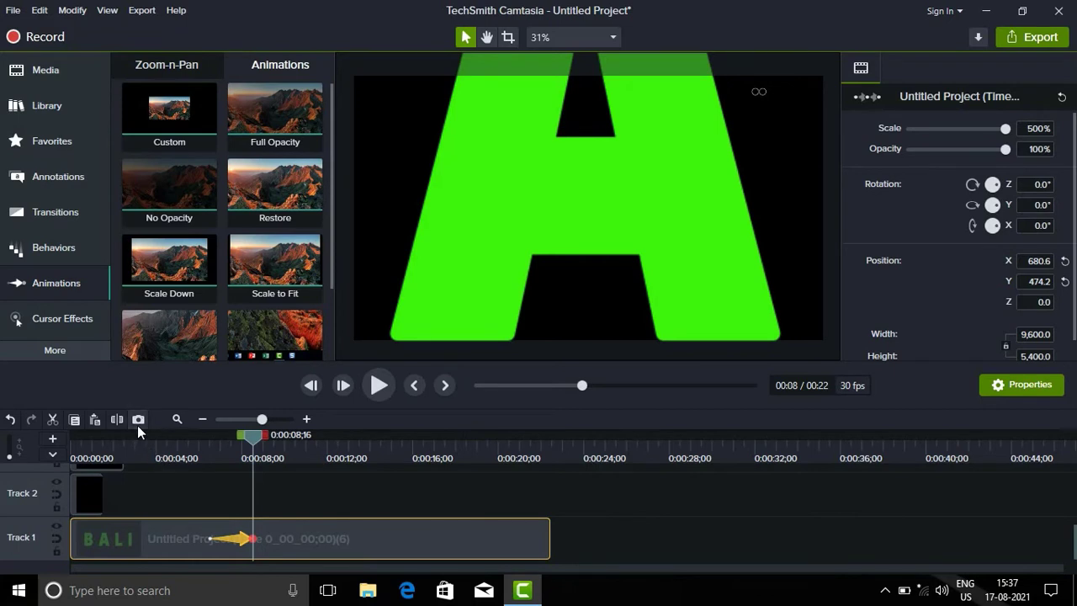
left_click(137, 425)
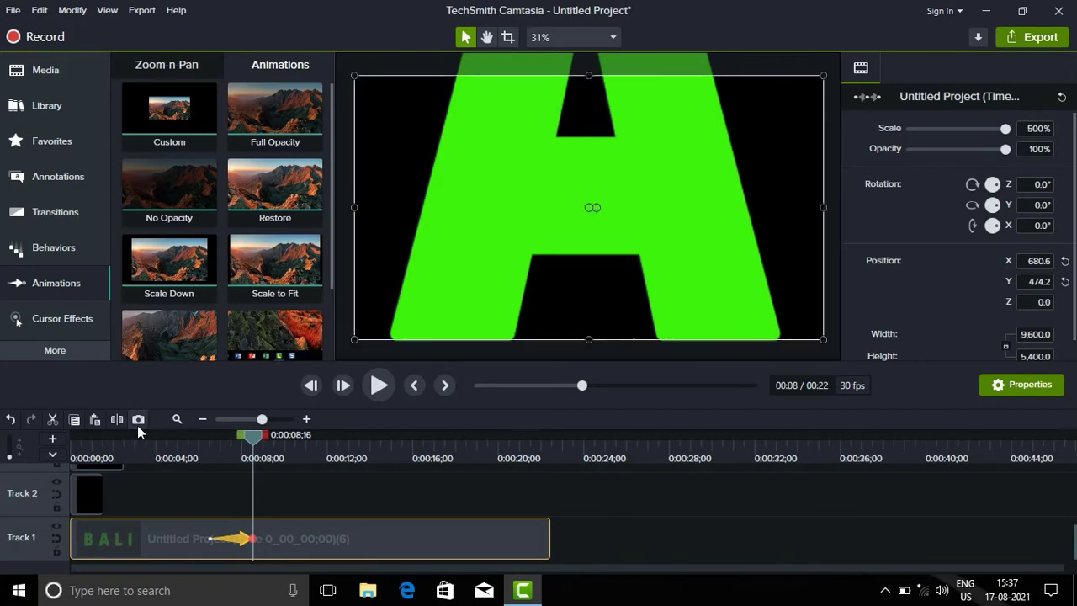
Split the BALI clip at the playhead and delete the part after the split.
left_click(286, 544)
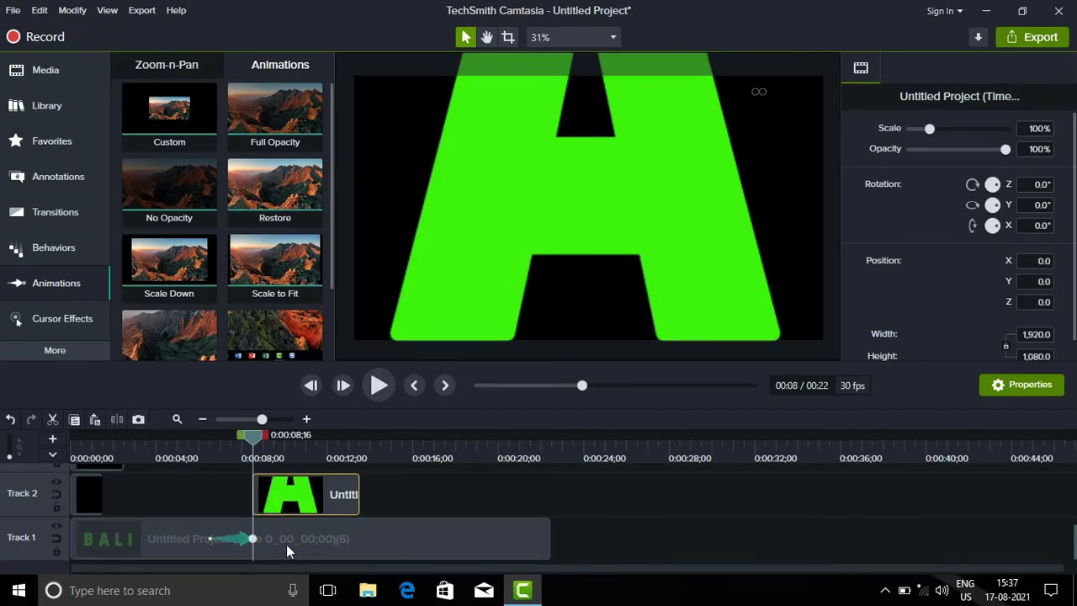
left_click(118, 420)
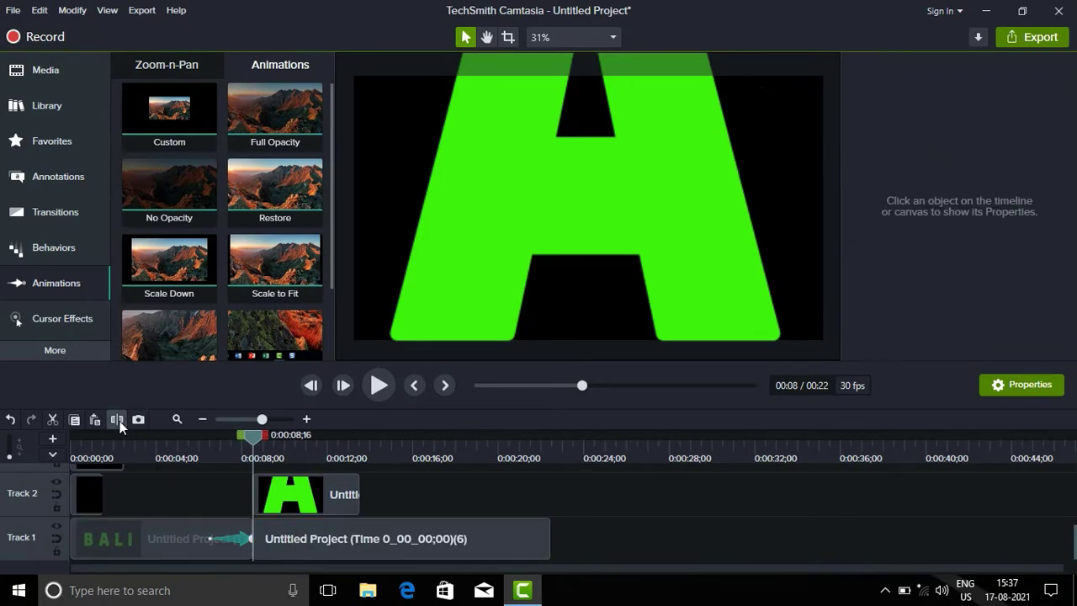
left_click(349, 529)
key("Delete")
Move the letter A still onto Track 1 after BALI and give it a Custom animation.
left_click(327, 501)
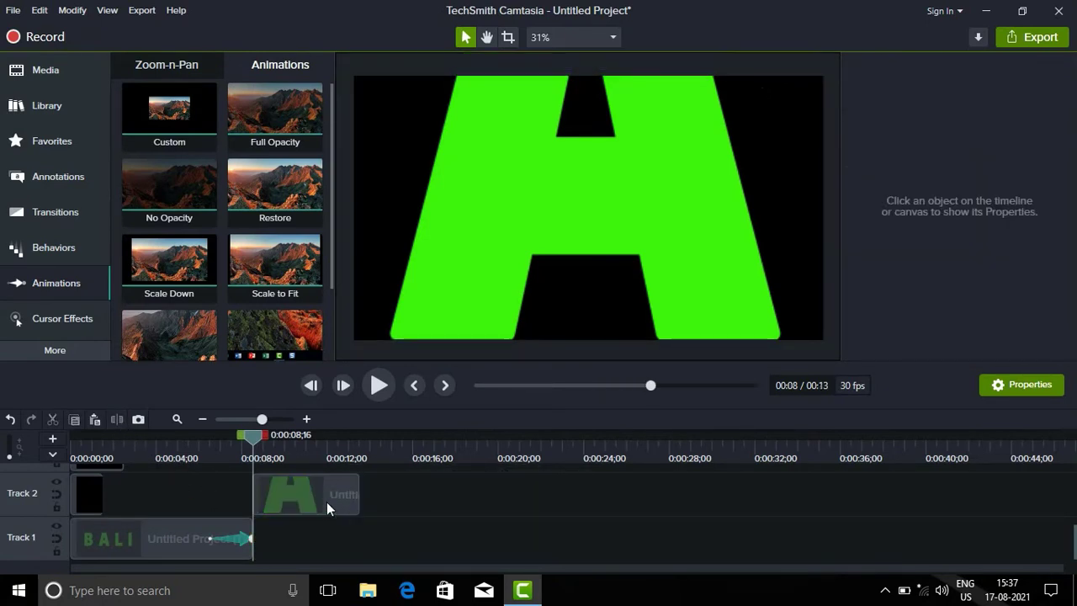
left_click_drag(322, 515, 310, 553)
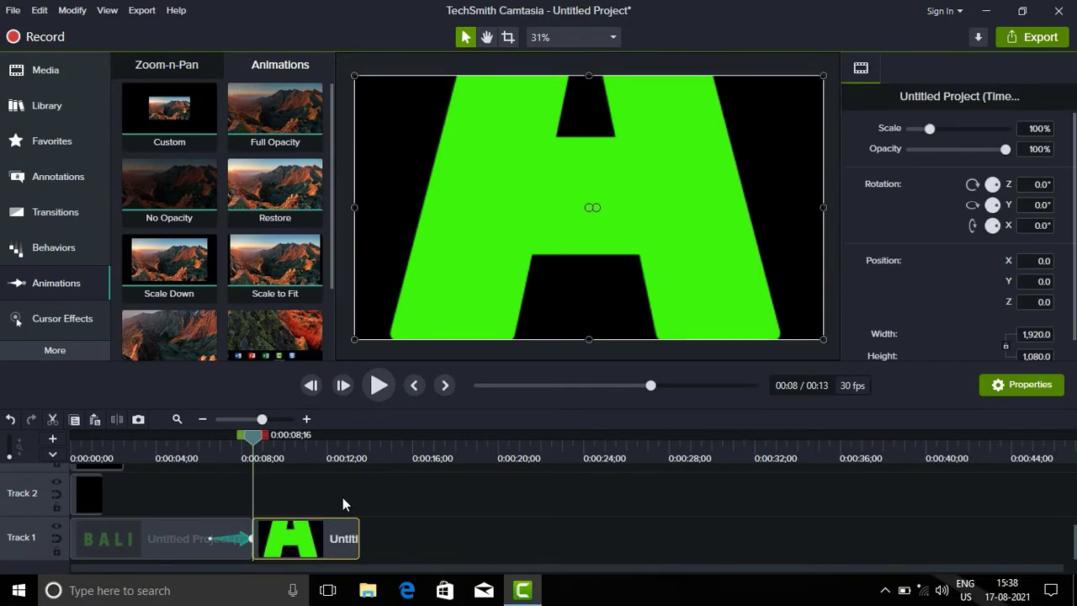
left_click_drag(189, 113, 269, 541)
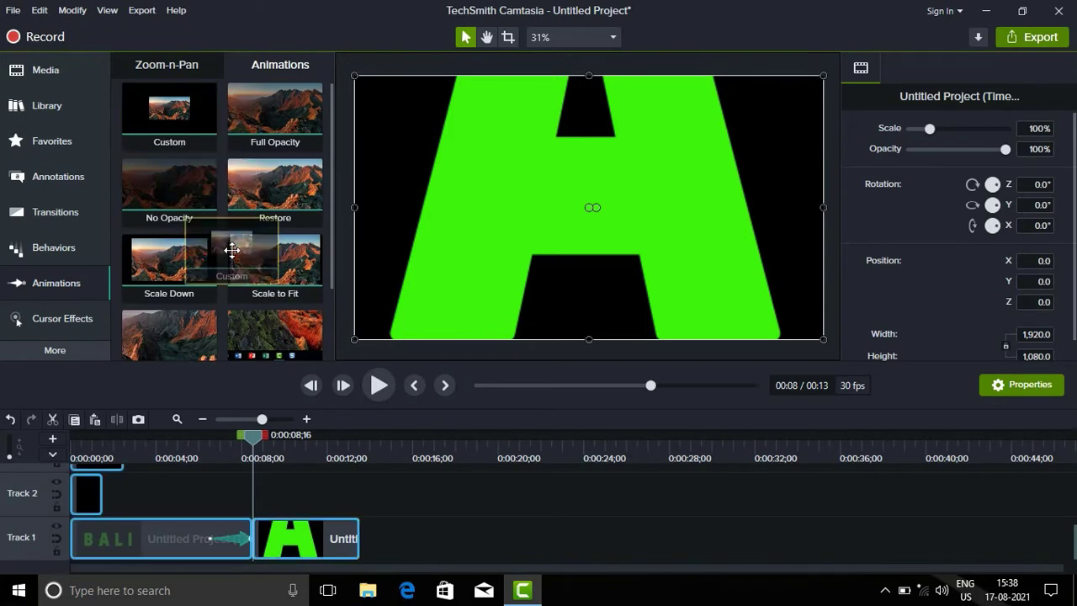
Set the playhead to 0:00:10;15 inside the A clip.
left_click(270, 541)
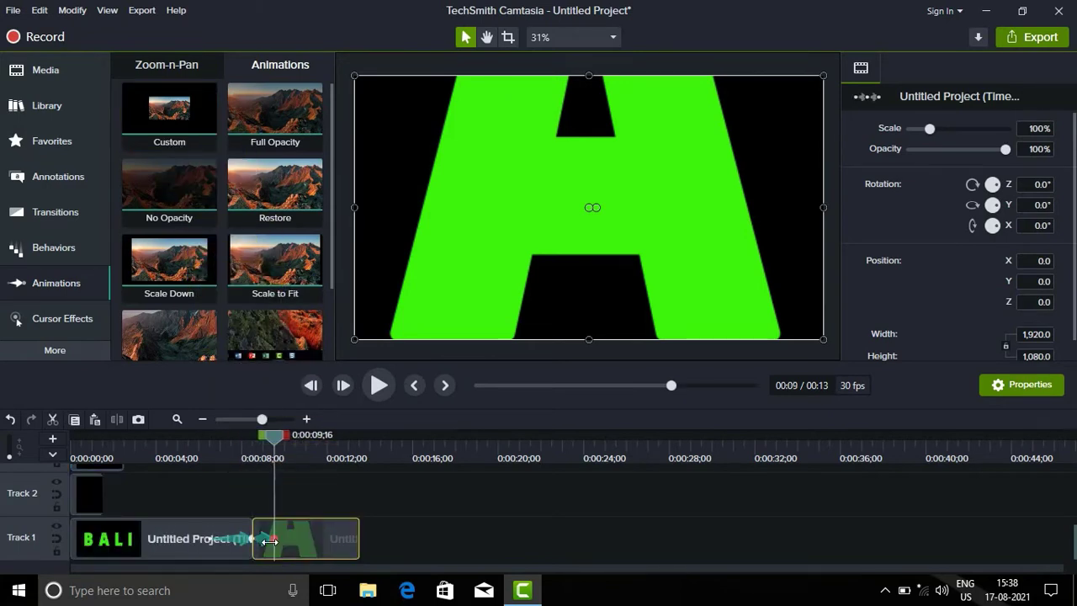
left_click(300, 456)
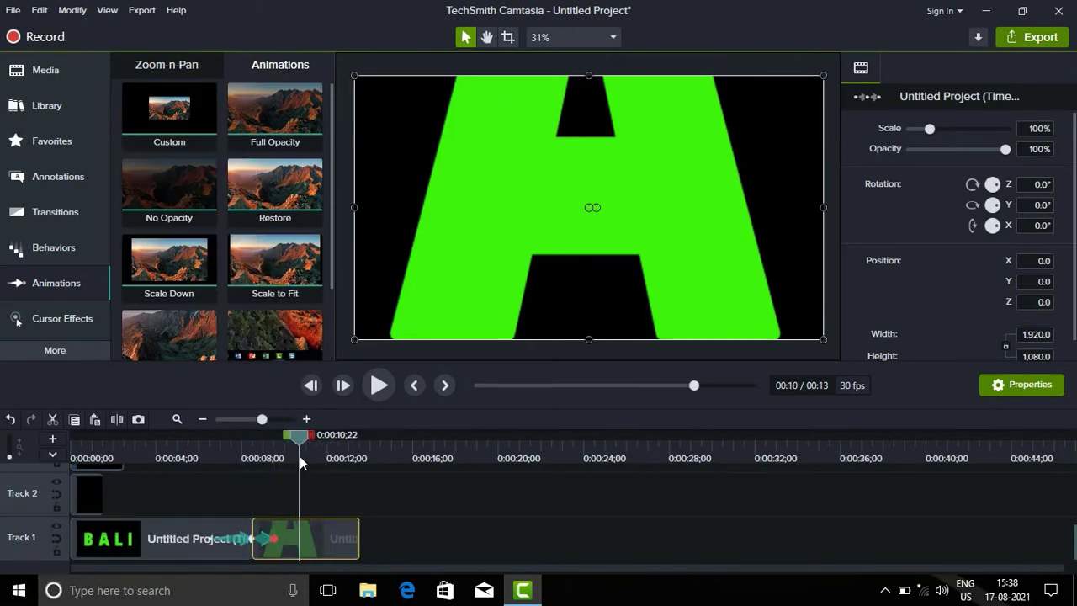
left_click(312, 386)
left_click(312, 386)
left_click(312, 386)
left_click(312, 386)
left_click(312, 386)
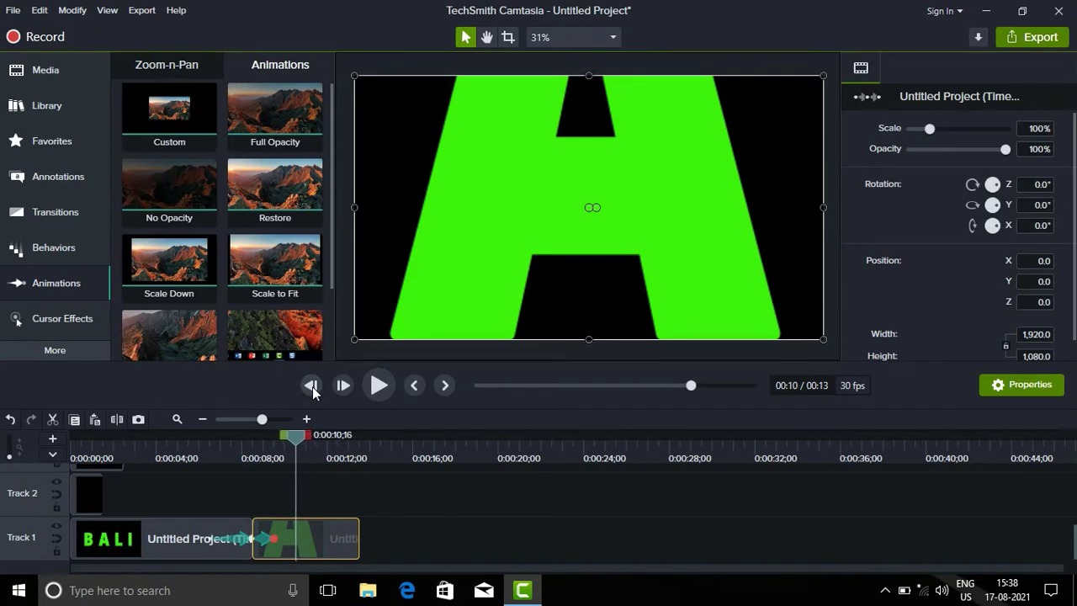
left_click(313, 386)
Scale the green clip to 230% and shift it up to fill the frame.
left_click_drag(933, 131, 958, 143)
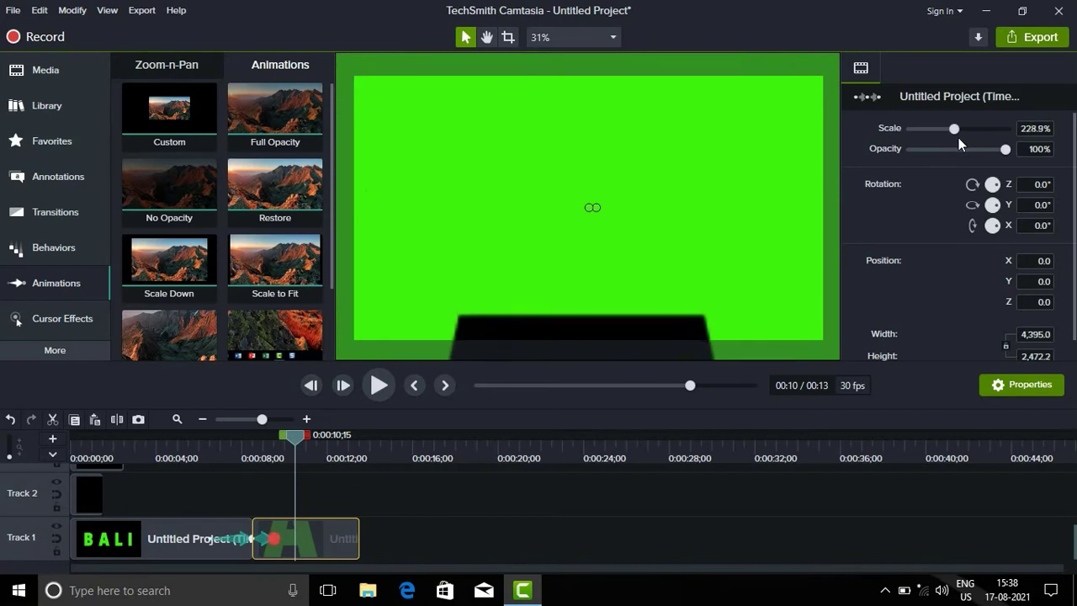
left_click(1038, 130)
type("230")
key("Return")
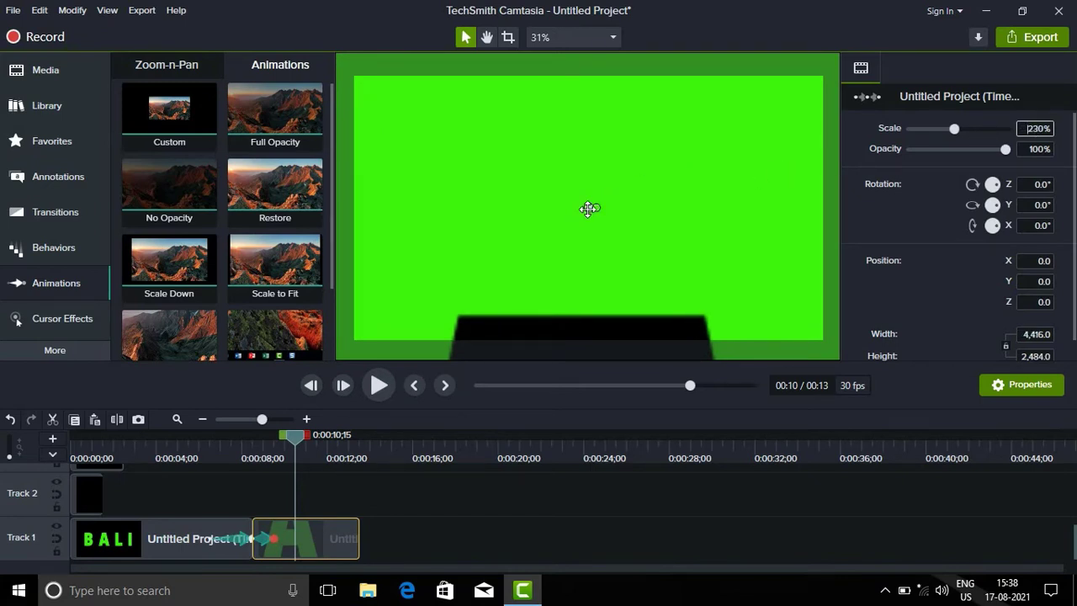
left_click_drag(588, 209, 592, 241)
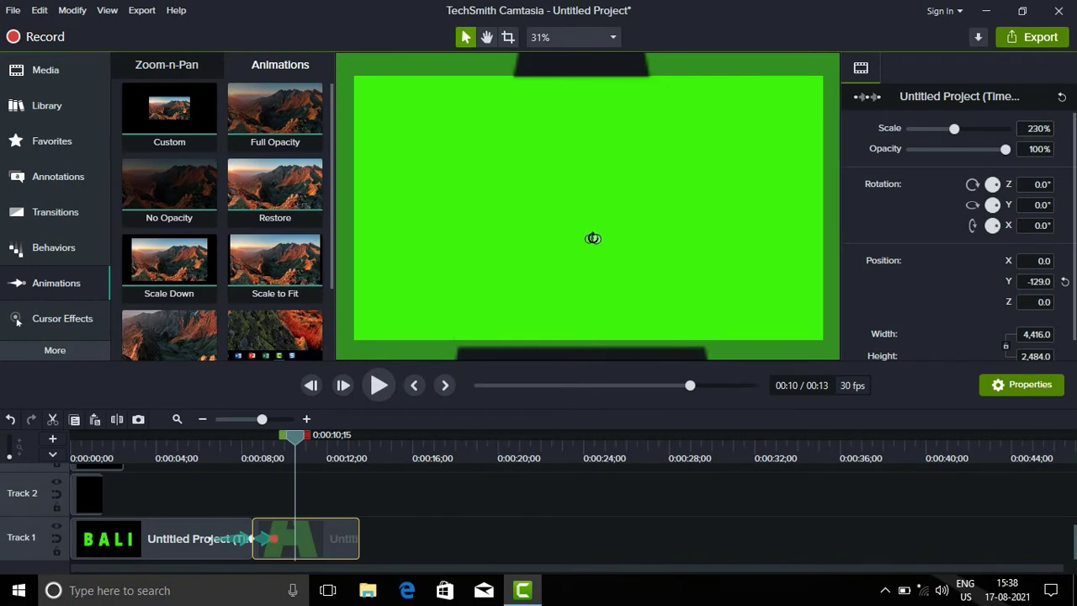
left_click_drag(593, 238, 592, 231)
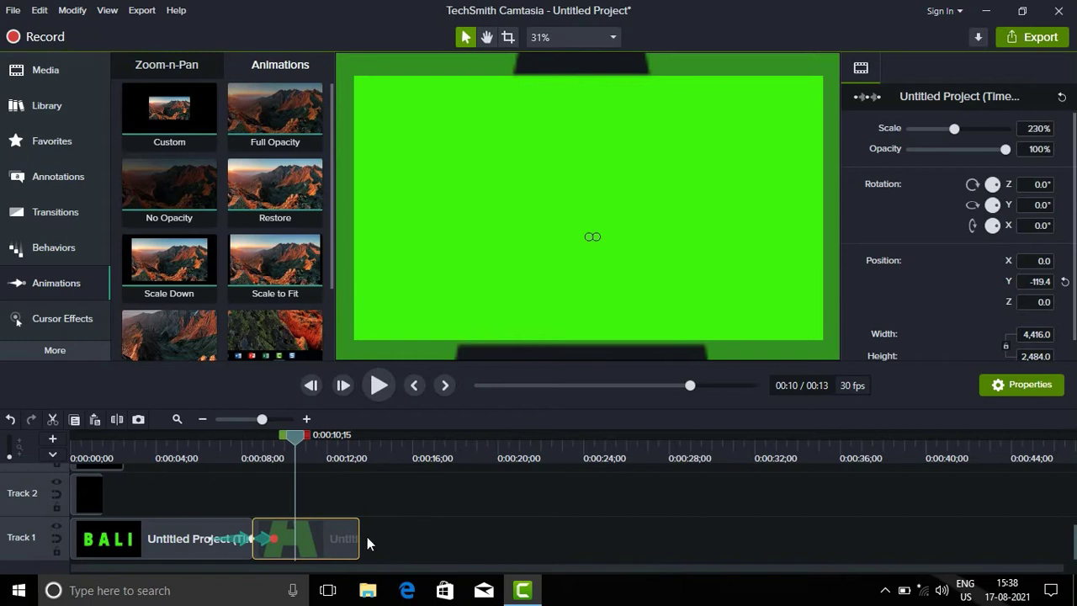
Trim the clip to end near 10 seconds and play the preview from the start.
left_click_drag(358, 541, 293, 539)
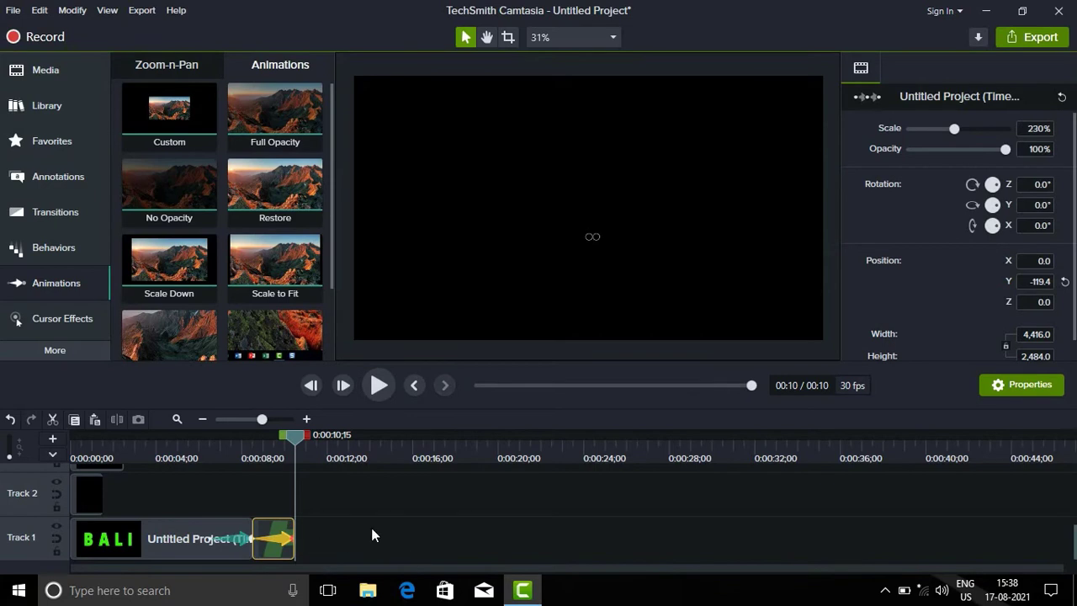
left_click(371, 528)
left_click(191, 530)
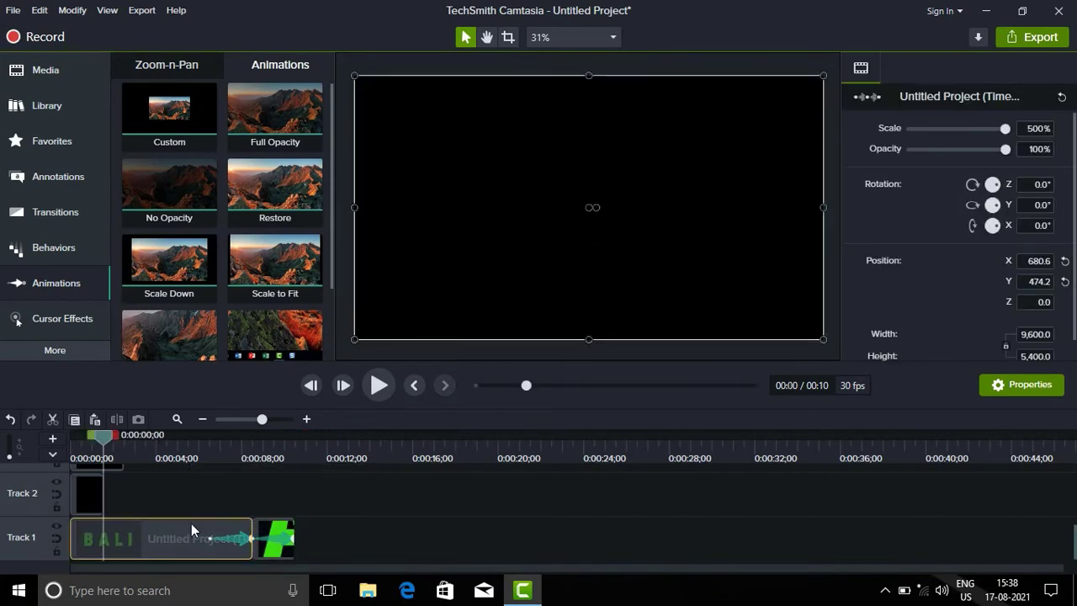
left_click(433, 510)
left_click(380, 385)
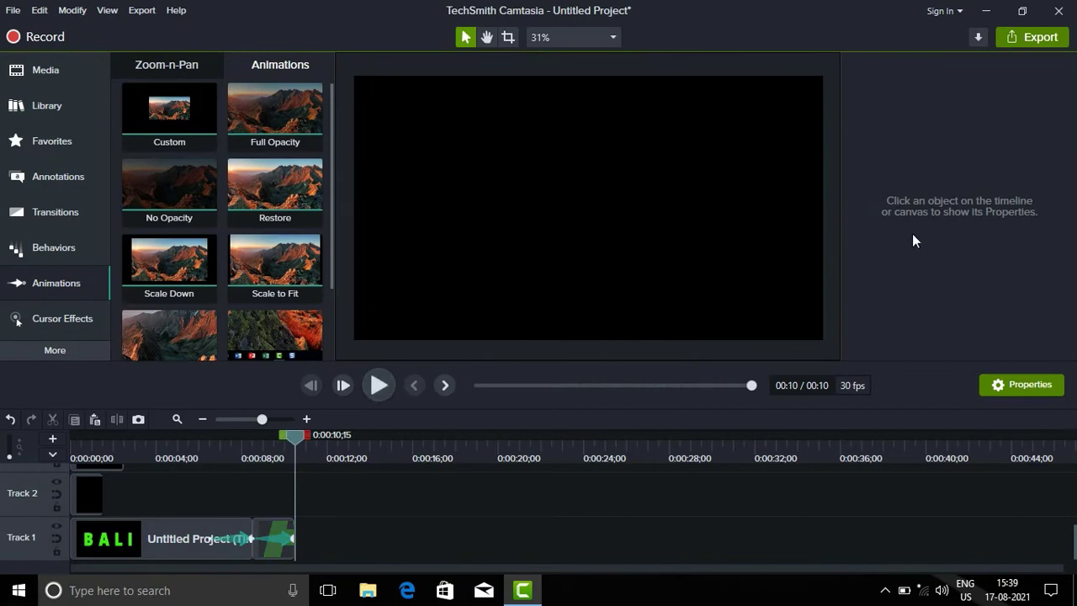
Export the project as a local MP4 file named GR through the Production Wizard.
left_click(1023, 39)
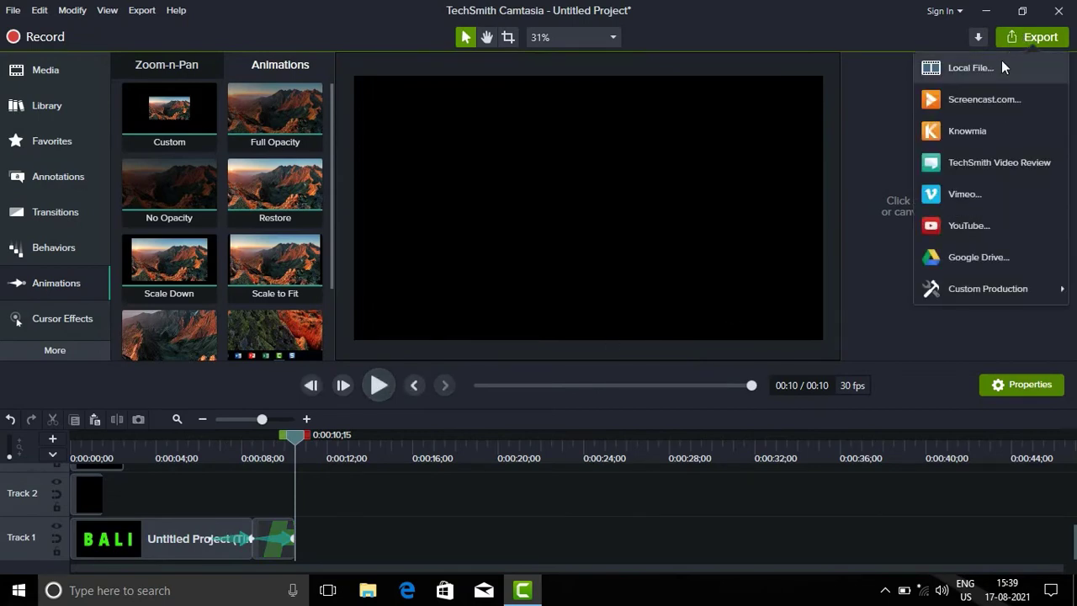
left_click(1000, 67)
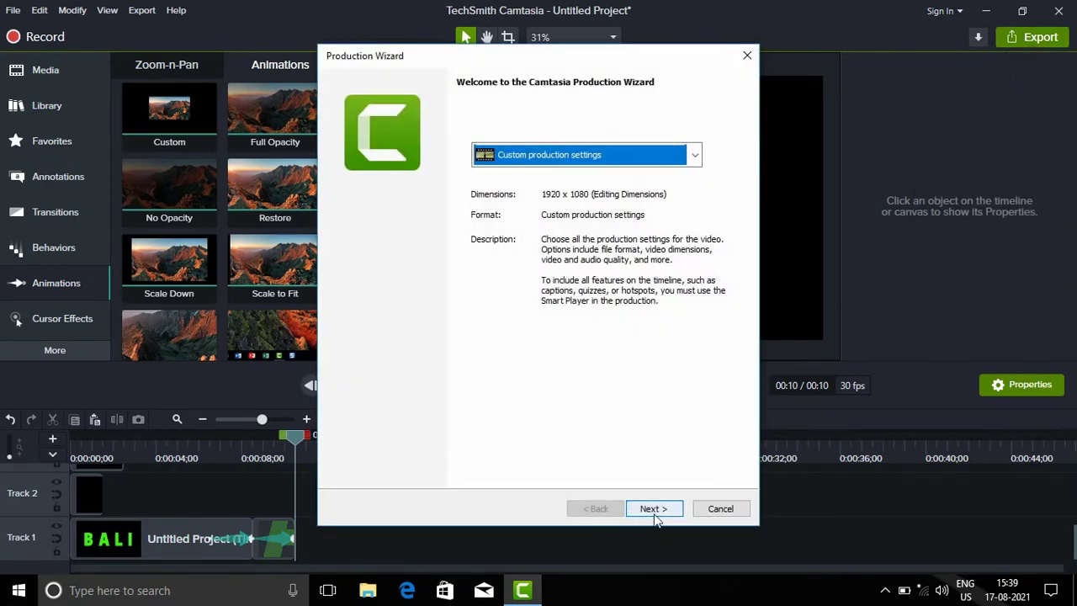
left_click(655, 509)
left_click(655, 509)
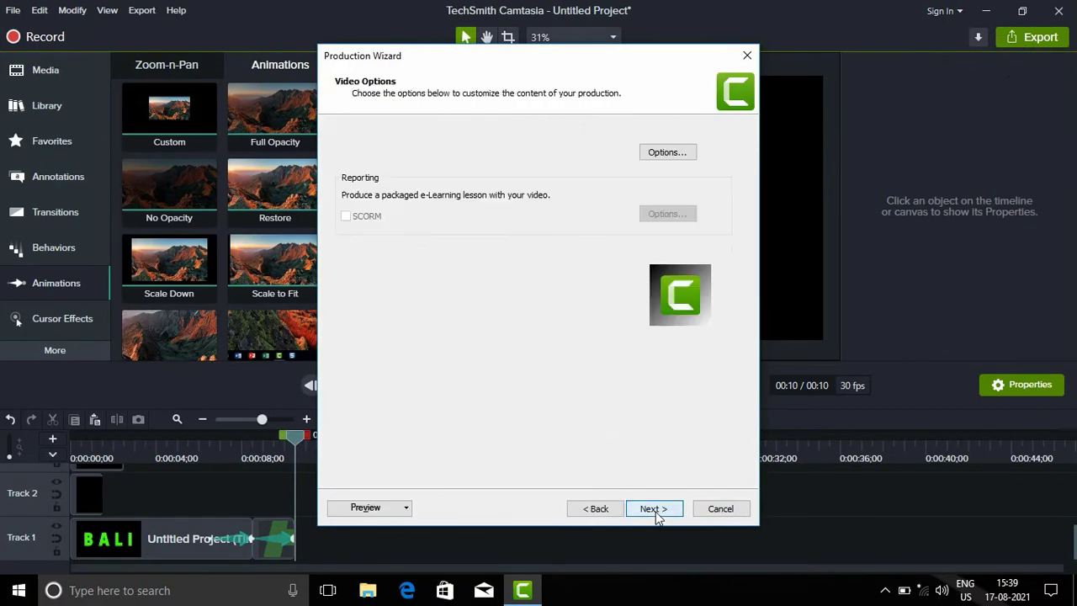
left_click(656, 509)
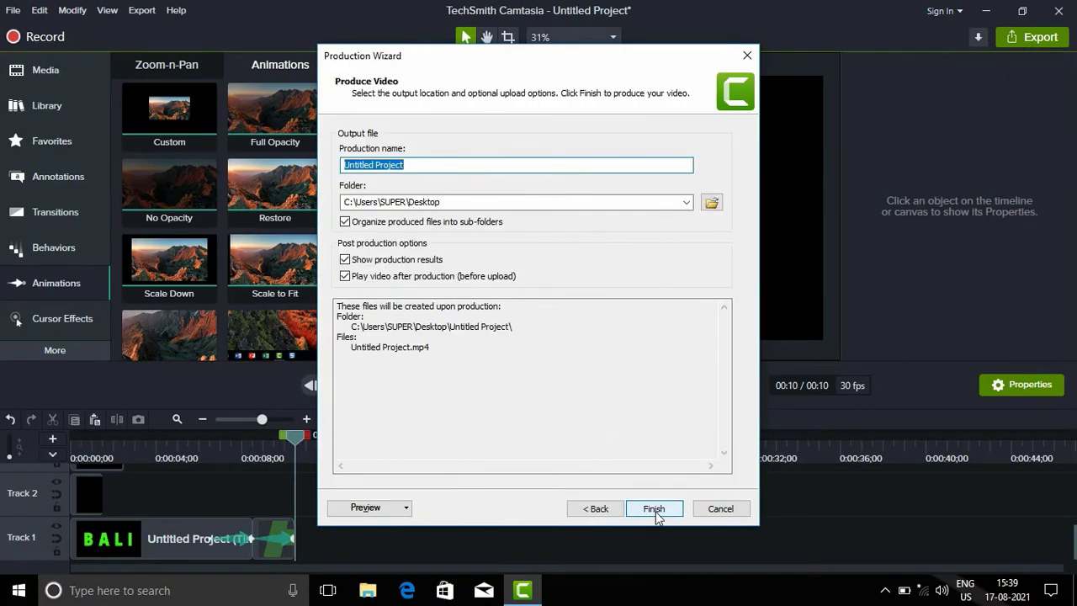
type("GR")
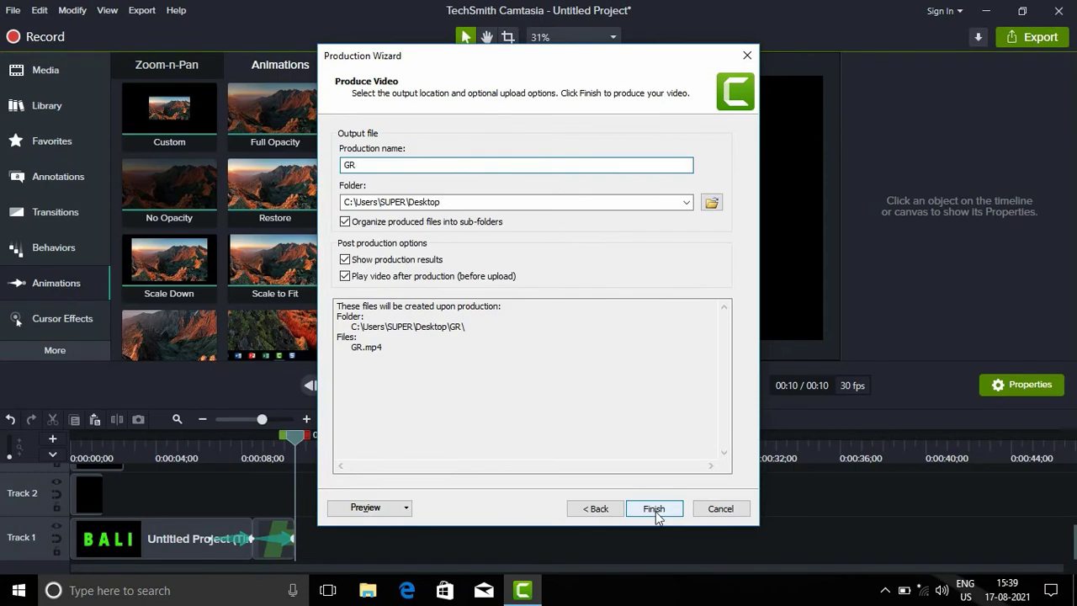
left_click(655, 509)
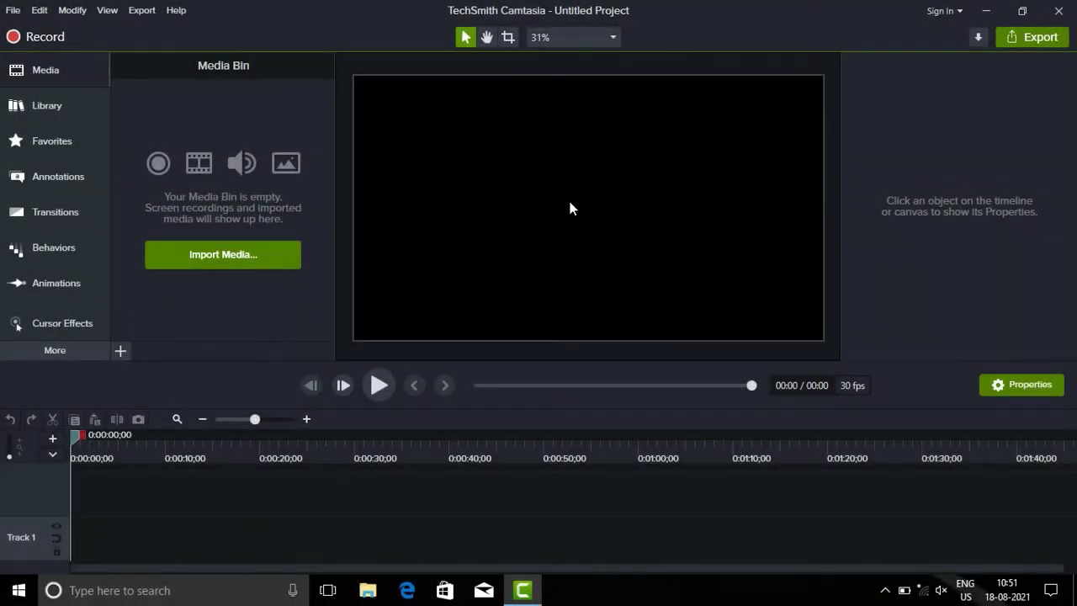
Import all six media files from the Desktop's video Inside Text folder.
left_click(248, 265)
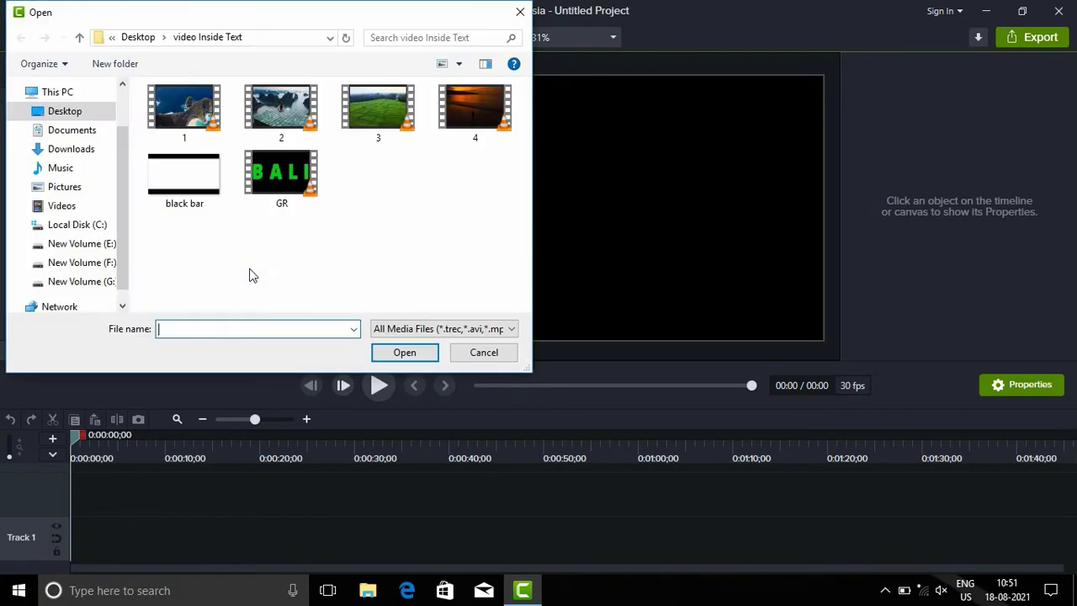
left_click(108, 112)
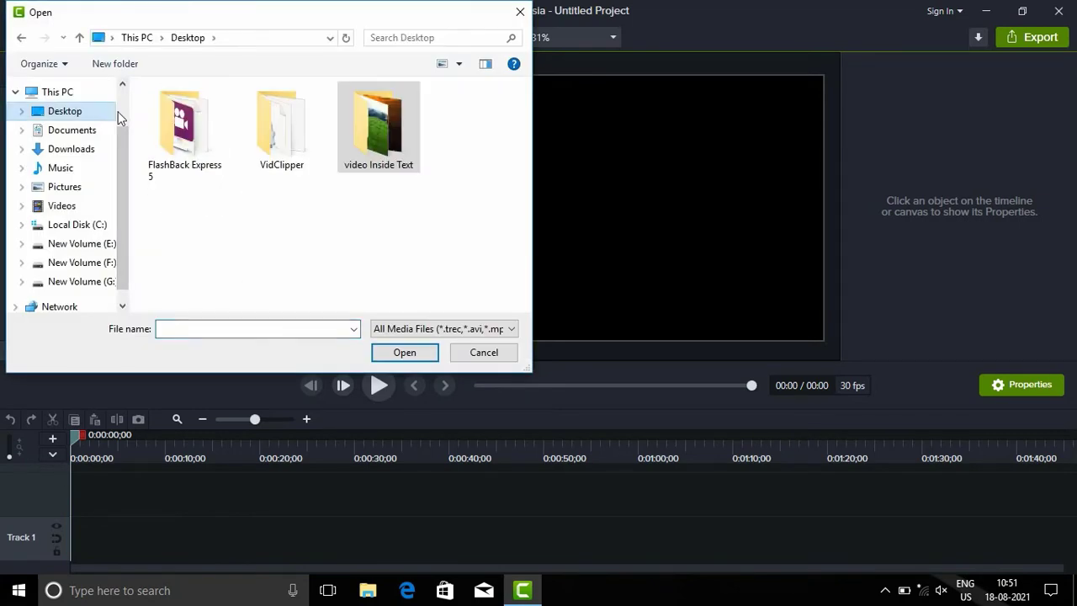
double_click(393, 153)
left_click_drag(477, 190, 144, 84)
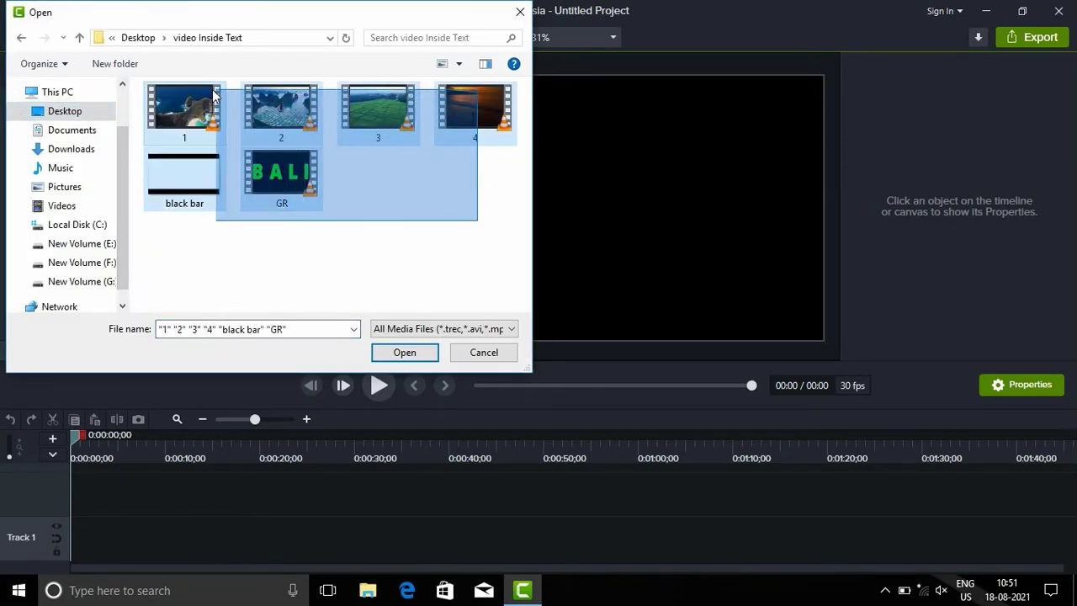
left_click(389, 358)
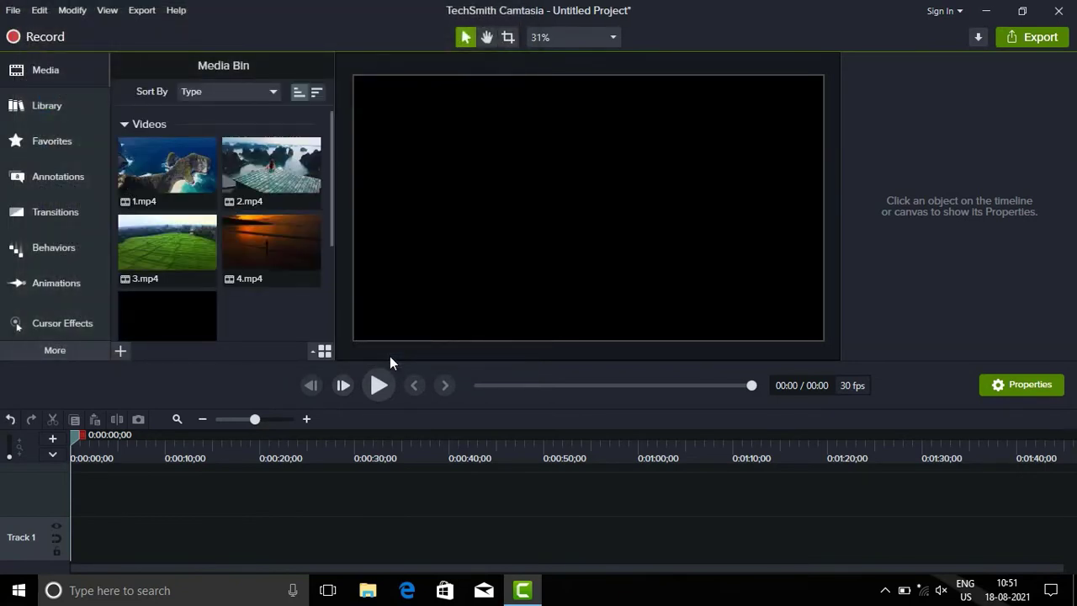
Place 1.mp4 on Track 1 and GR.mp4 on Track 2 starting at 0:00.
scroll(333, 249, "down", 3)
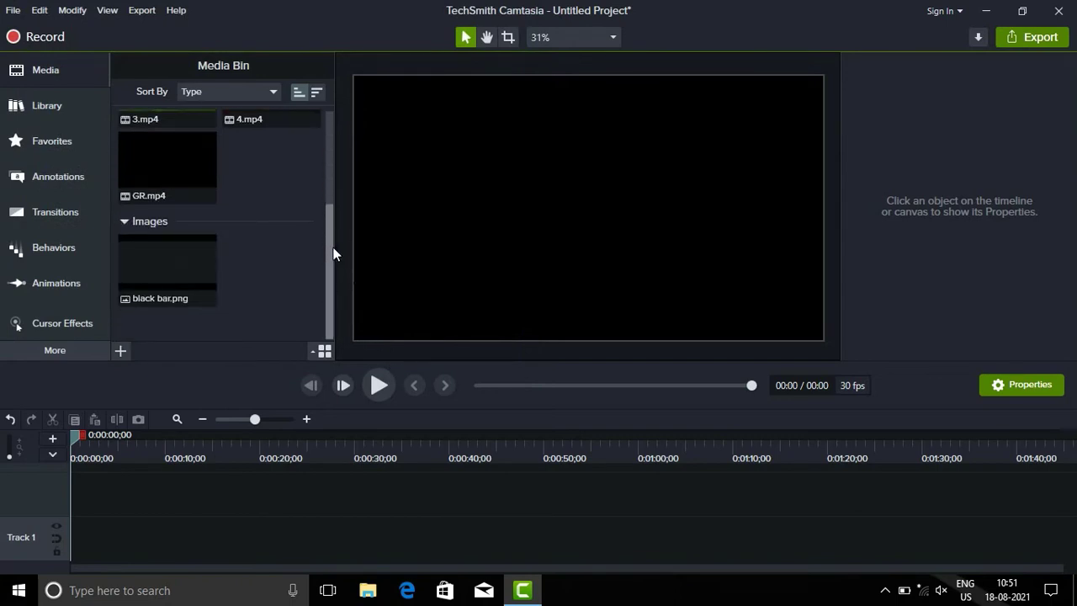
scroll(334, 253, "up", 3)
mouse_move(169, 173)
left_mouse_down()
mouse_move(105, 539)
mouse_move(167, 535)
left_mouse_up()
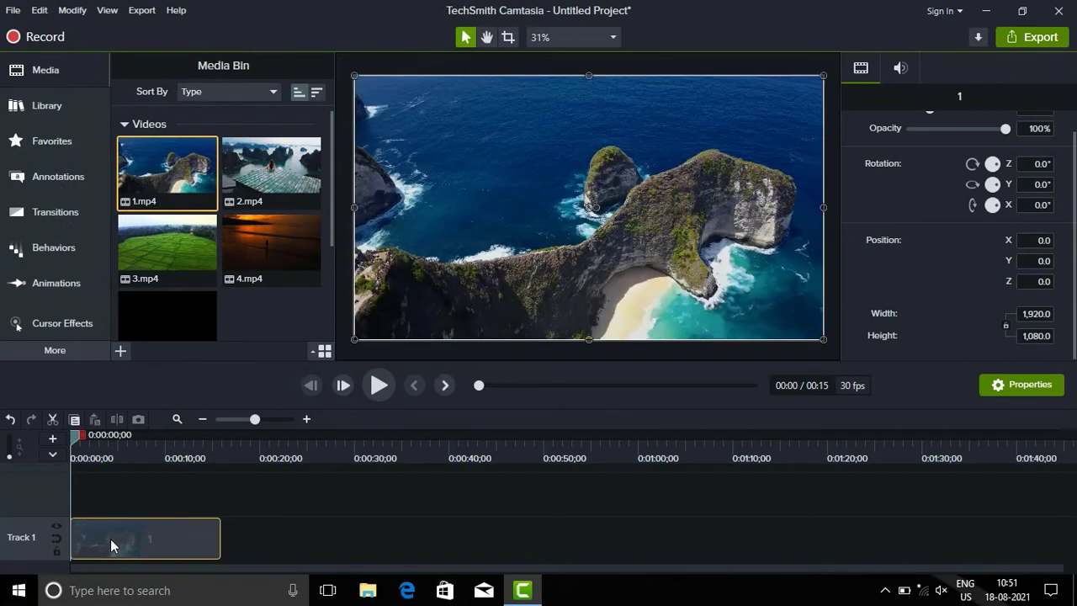
left_click(306, 420)
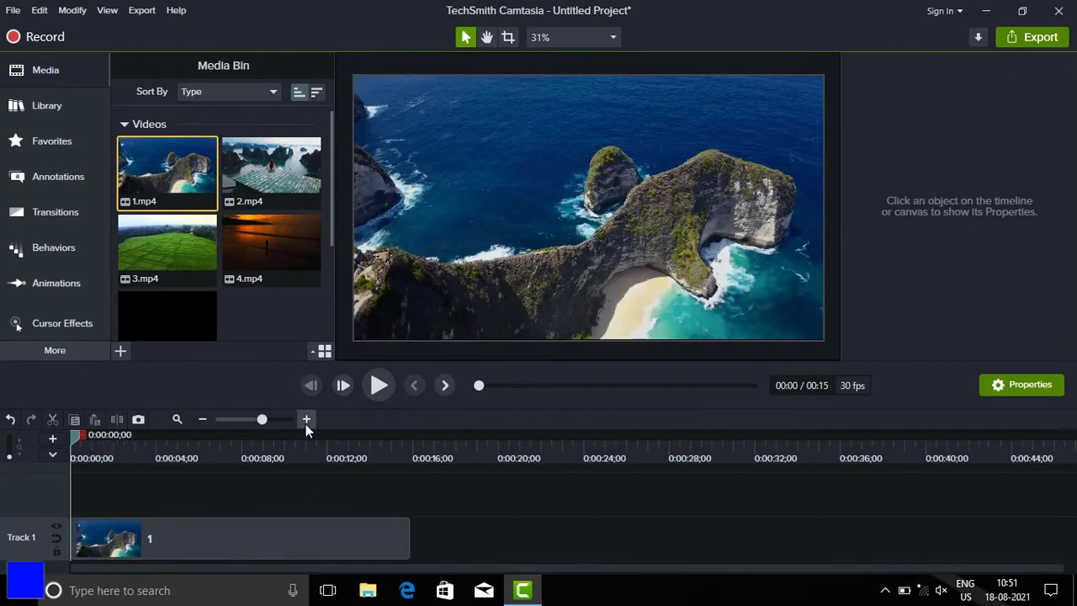
scroll(272, 303, "down", 2)
left_click(187, 222)
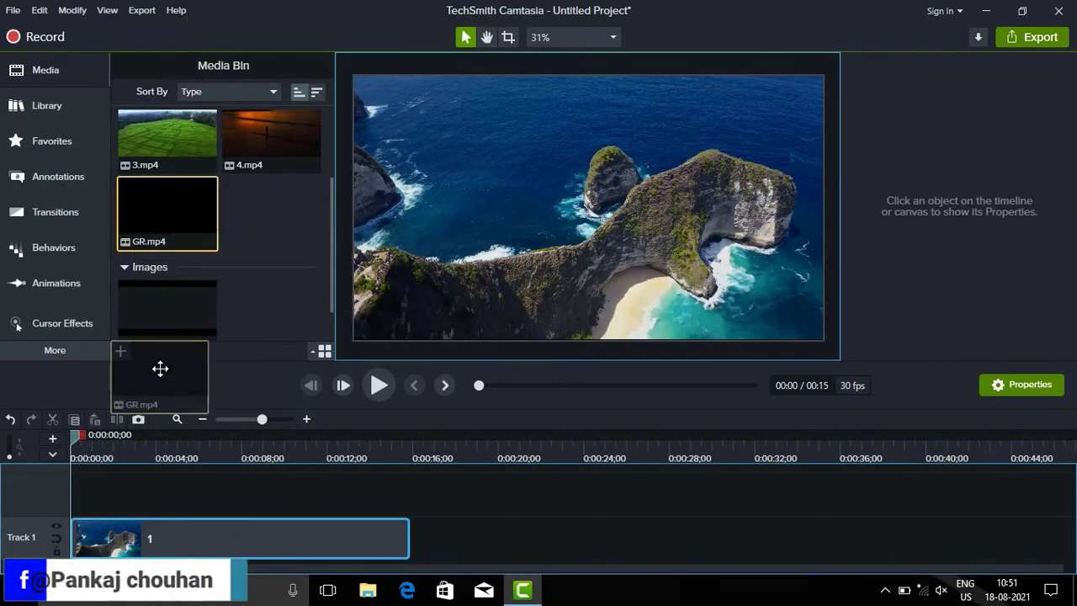
left_click_drag(187, 221, 131, 489)
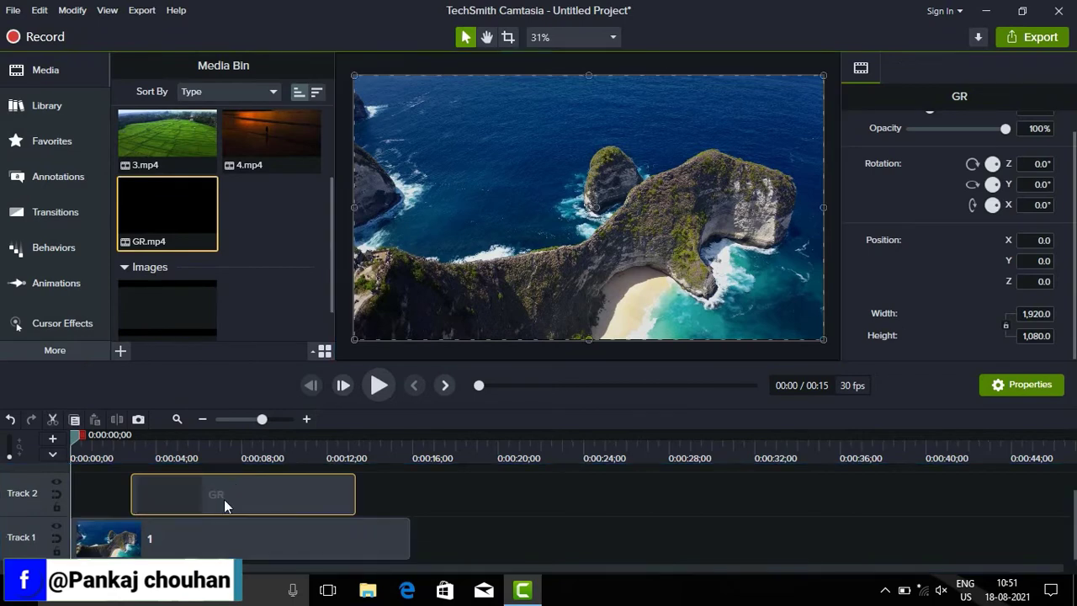
left_click_drag(235, 492, 136, 503)
left_click(487, 527)
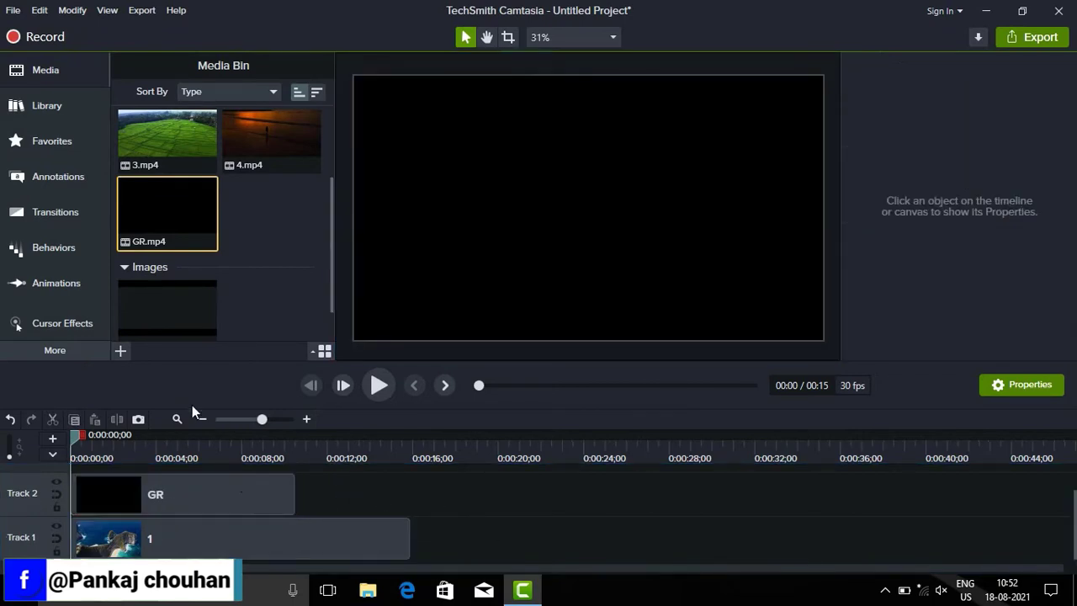
Apply Remove a Color to GR with 50% tolerance, 0% softness, 60% defringe, then play it.
left_click(89, 349)
left_click(164, 421)
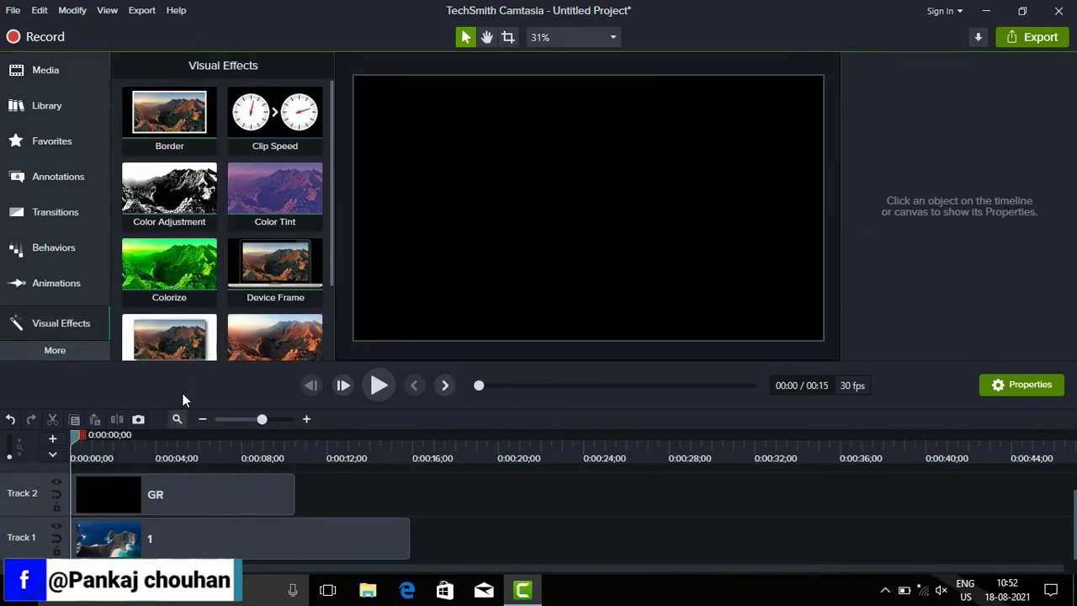
scroll(233, 306, "down", 3)
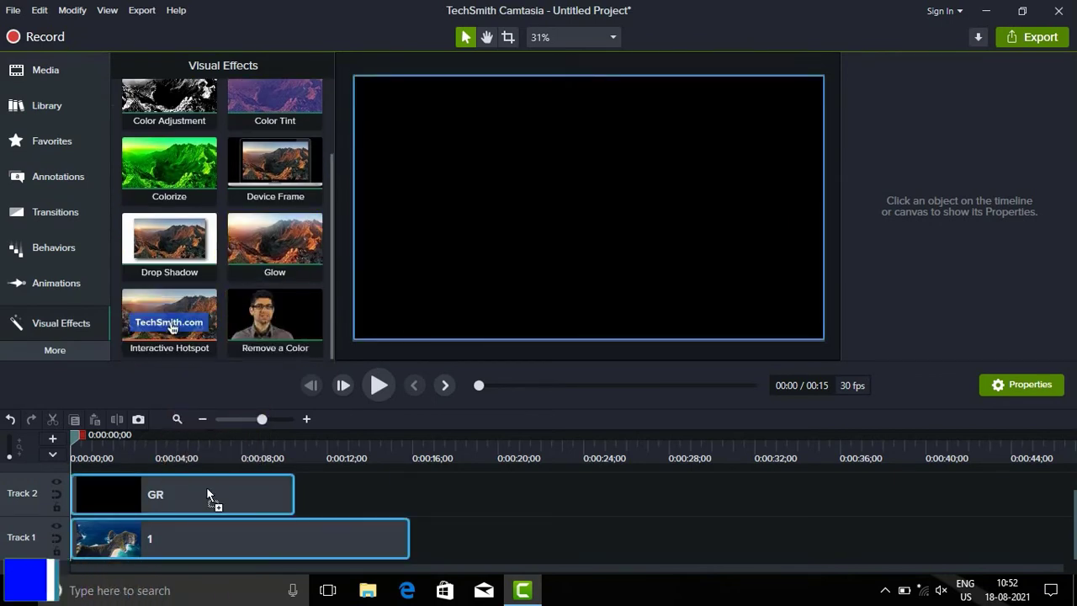
left_click_drag(269, 308, 208, 493)
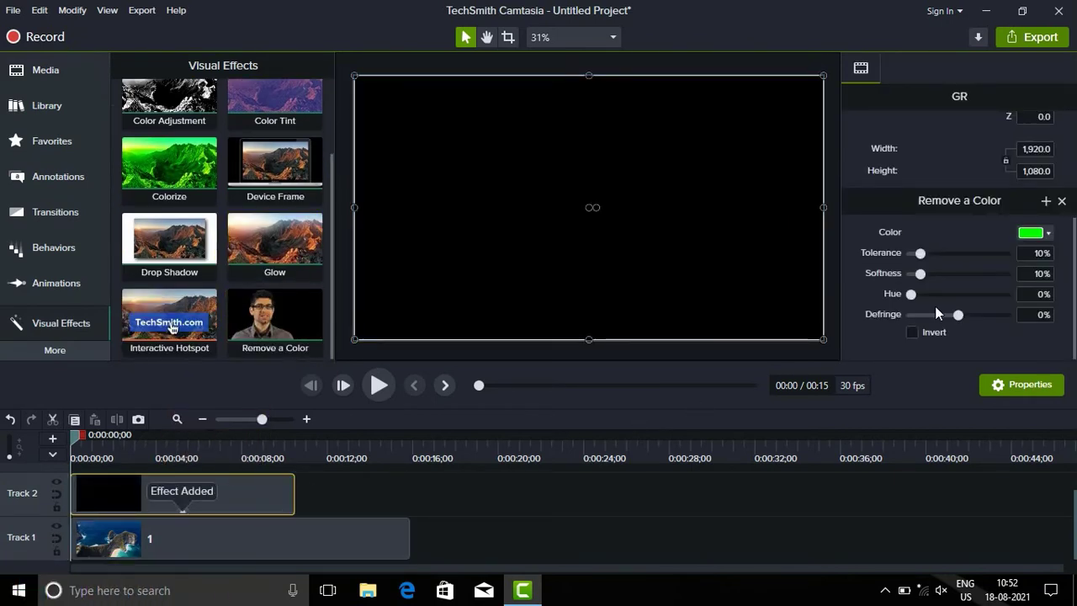
left_click(1040, 253)
type("50")
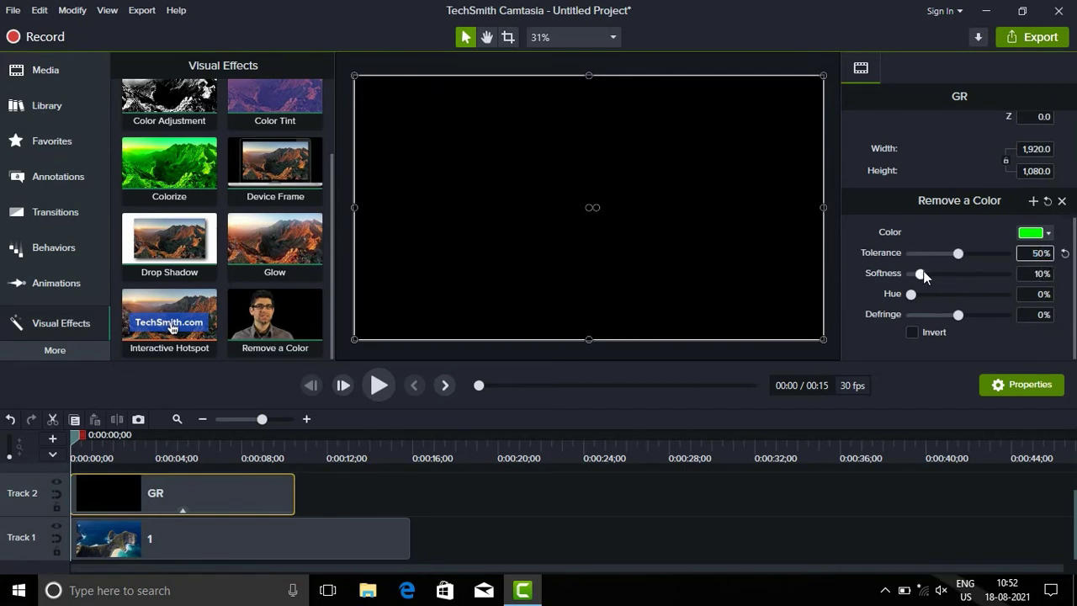
left_click_drag(922, 273, 909, 273)
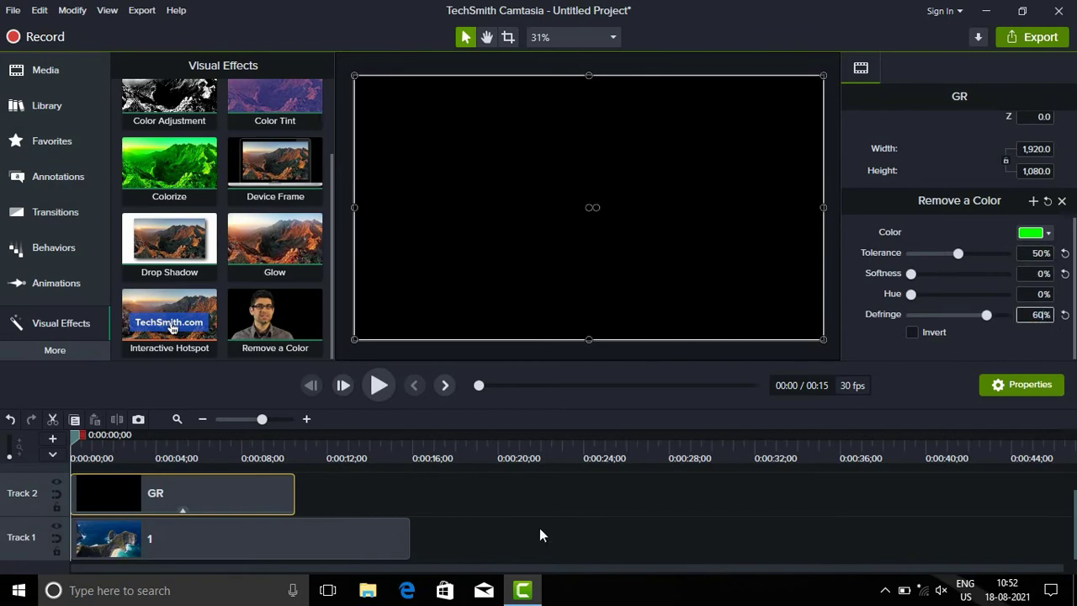
left_click(496, 495)
left_click(382, 381)
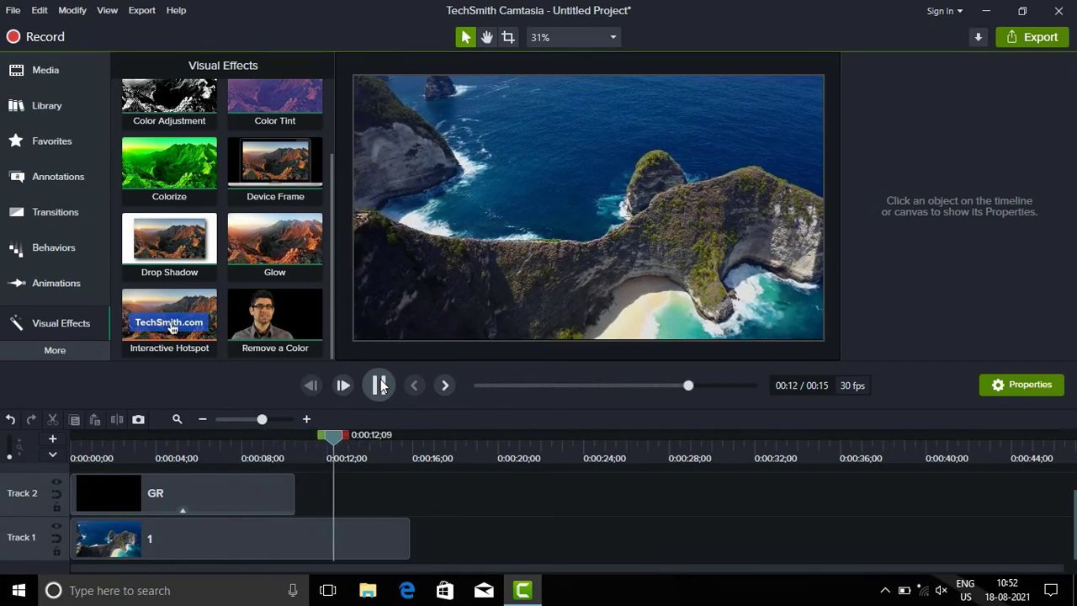
Stop playback and set the playhead to 0:00:10;15.
left_click(380, 386)
left_click(289, 449)
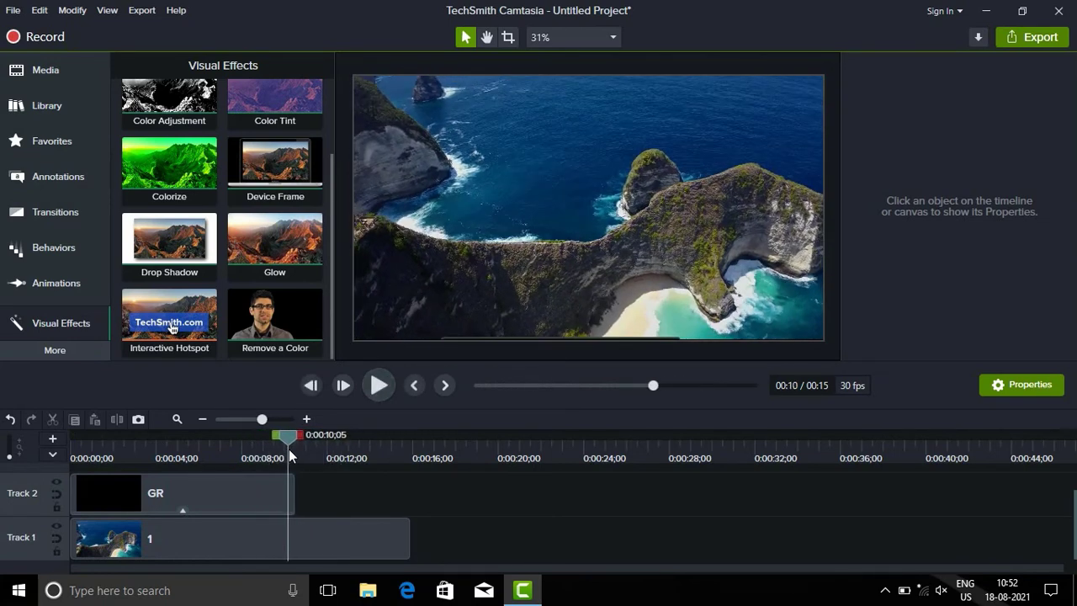
left_click(349, 387)
left_click(349, 387)
left_click(349, 387)
left_click(349, 387)
left_click(349, 387)
left_click(349, 387)
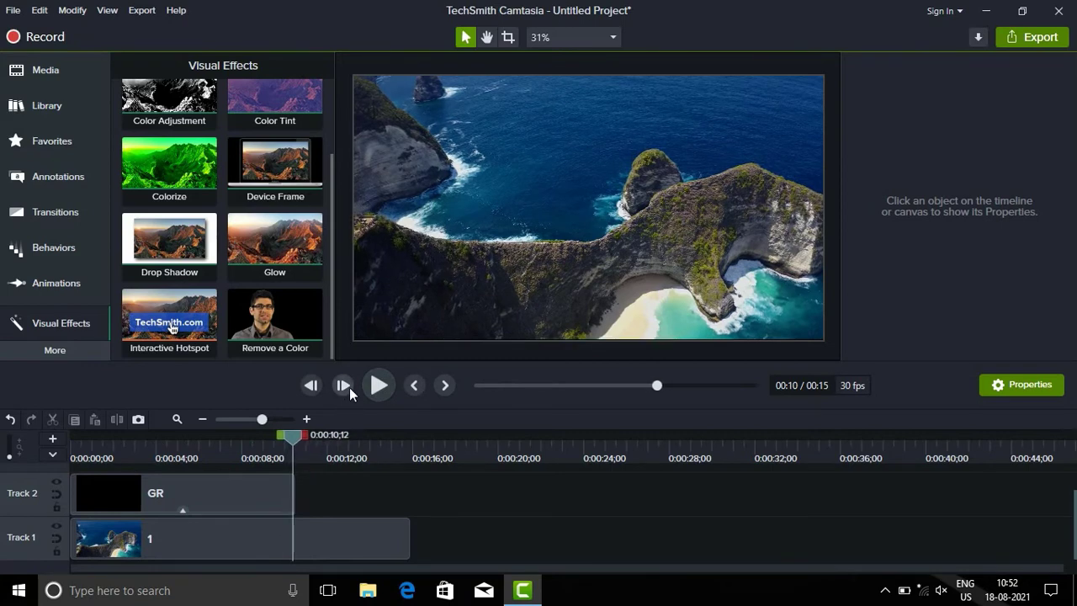
left_click(349, 387)
left_click(349, 387)
left_click(349, 387)
left_click(349, 387)
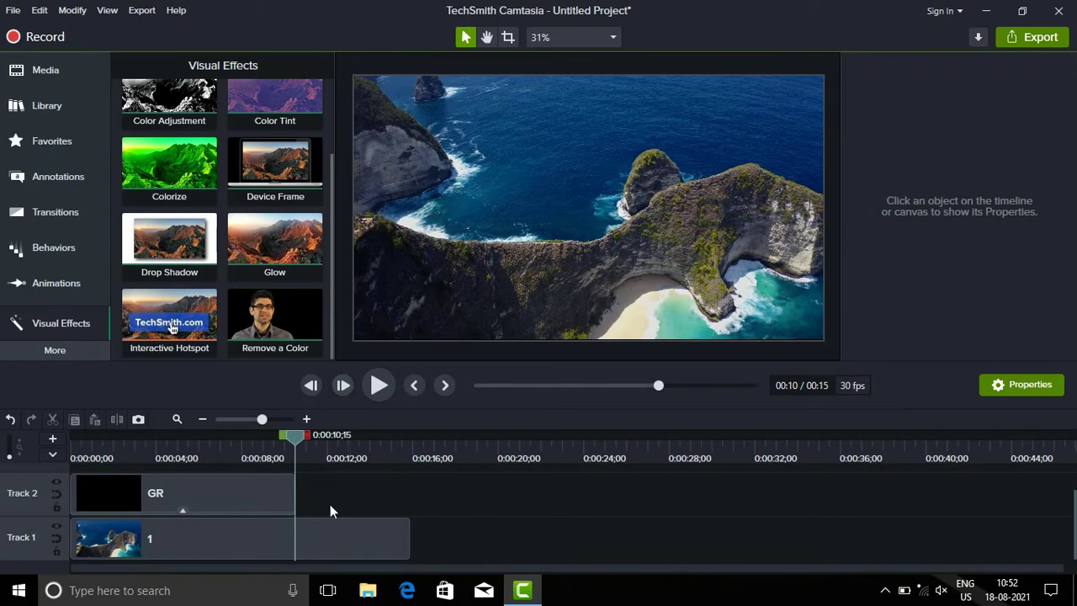
Split the Bali clip at 0:00:10;15 and move its second half up to Track 2 after GR.
left_click(331, 528)
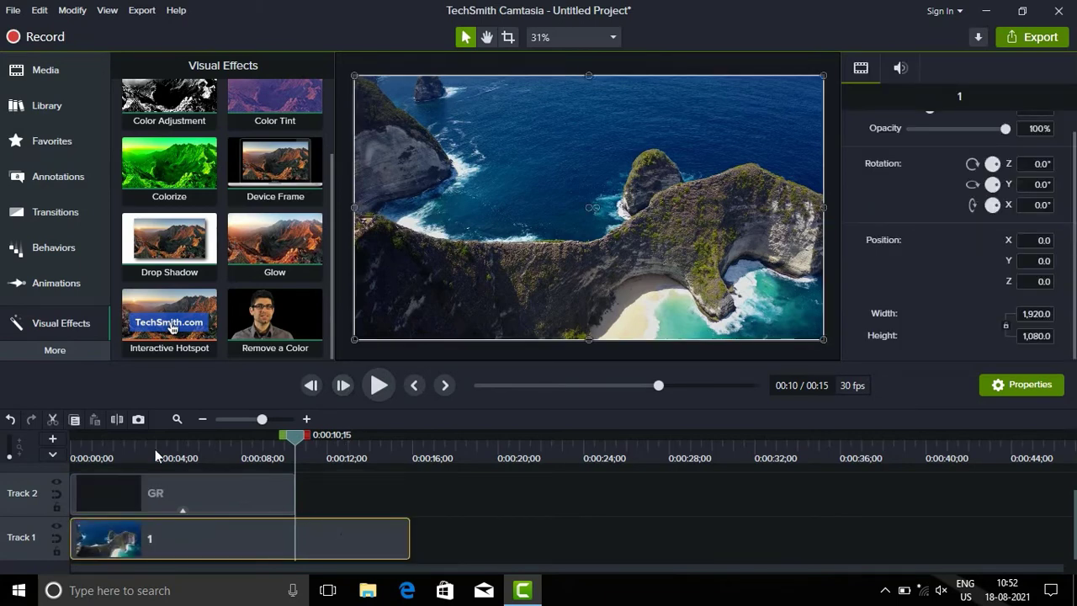
left_click(120, 420)
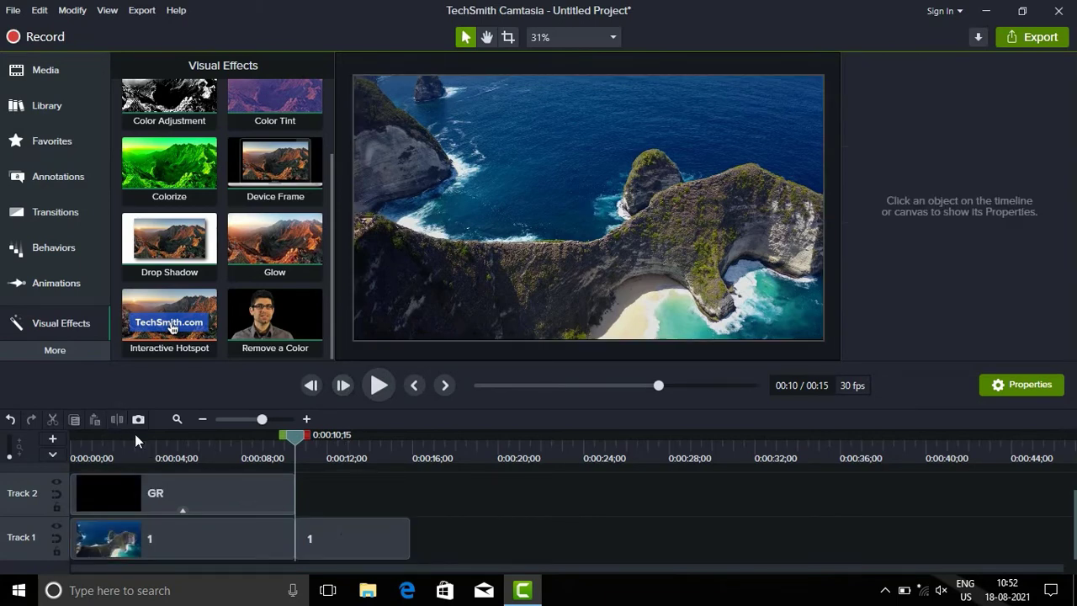
left_click_drag(346, 535, 339, 498)
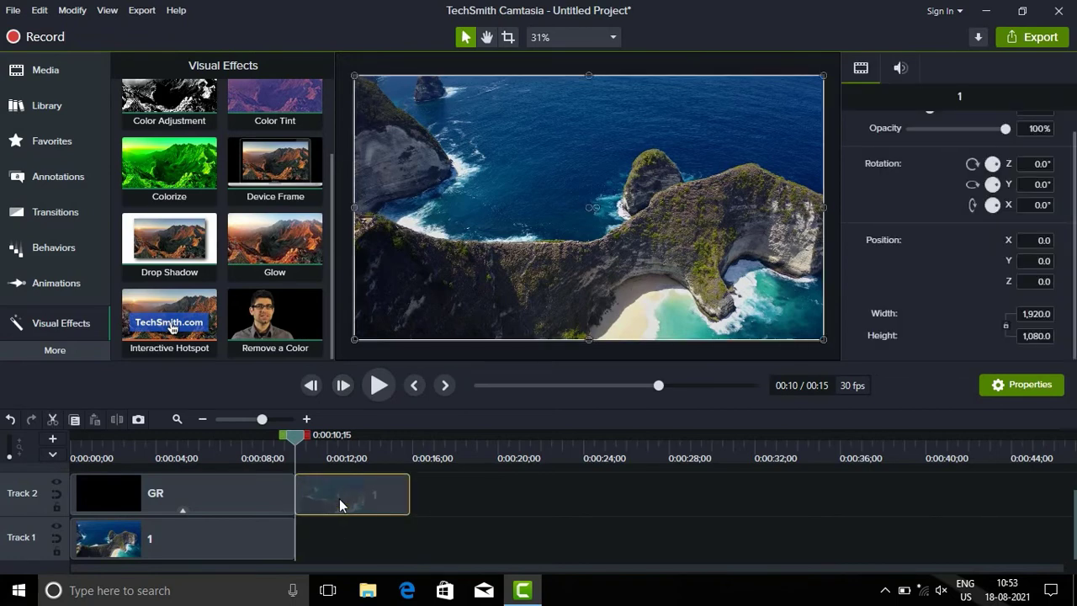
left_click(466, 538)
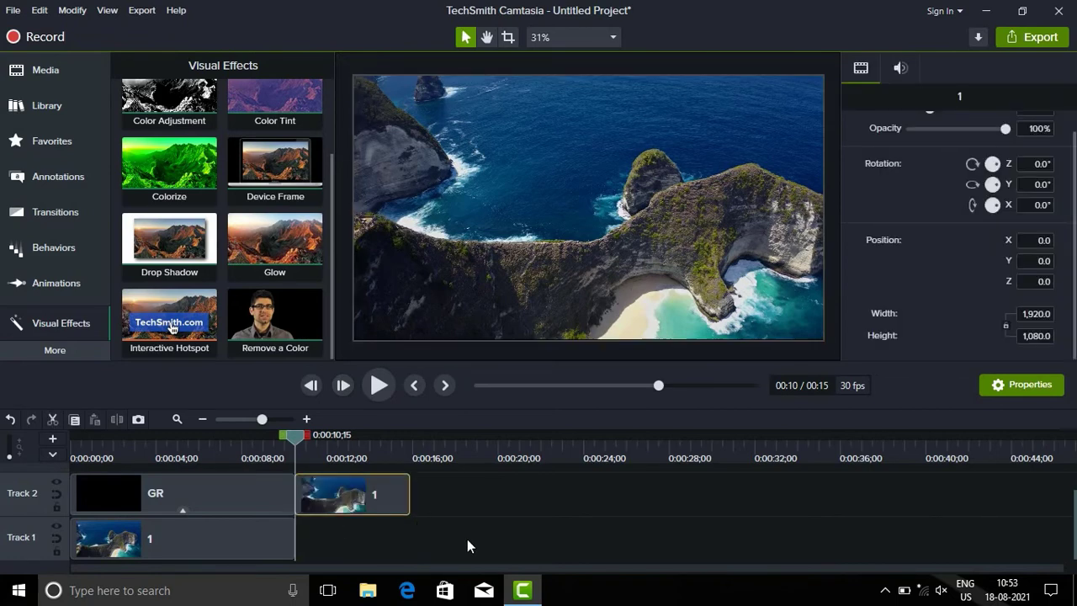
left_click(99, 216)
Drop a Glow transition on the GR–Bali join and preview it from 0:00:08;24.
scroll(240, 232, "down", 2)
scroll(251, 232, "down", 2)
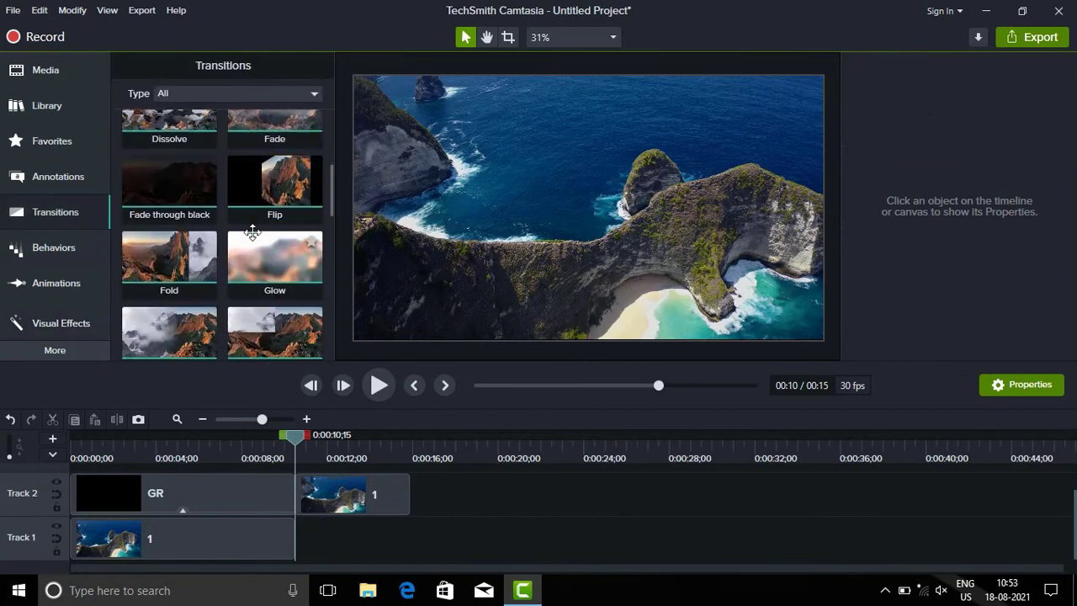
left_click_drag(267, 255, 298, 488)
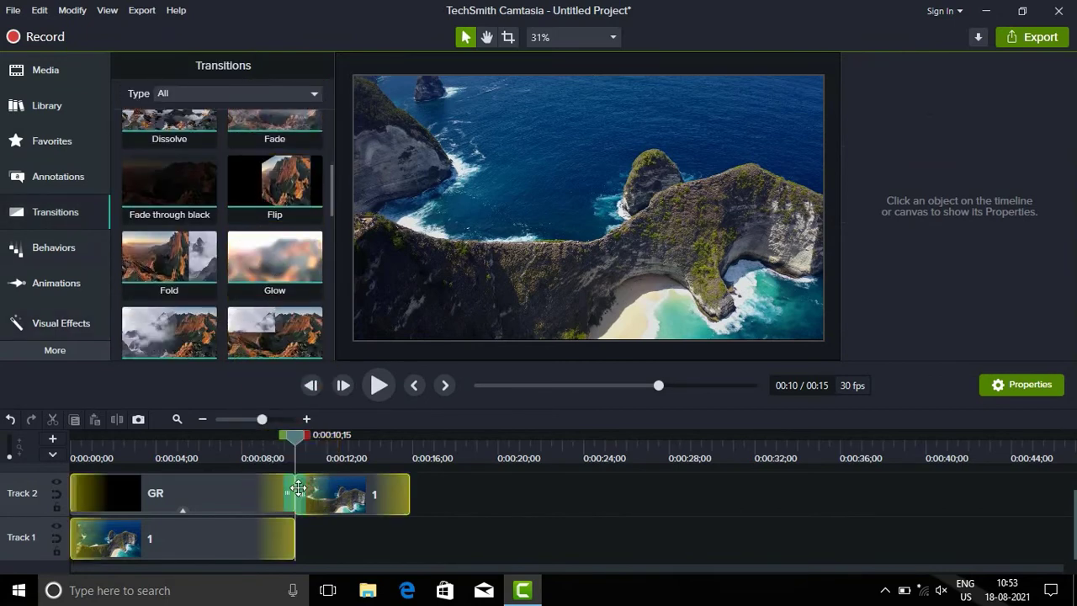
left_click(258, 449)
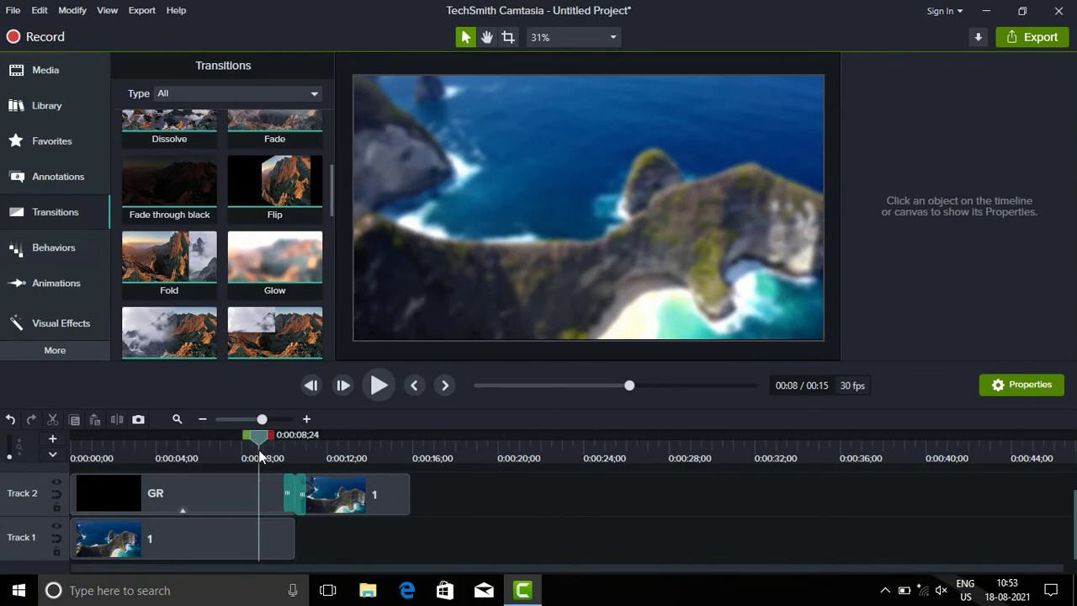
left_click(376, 392)
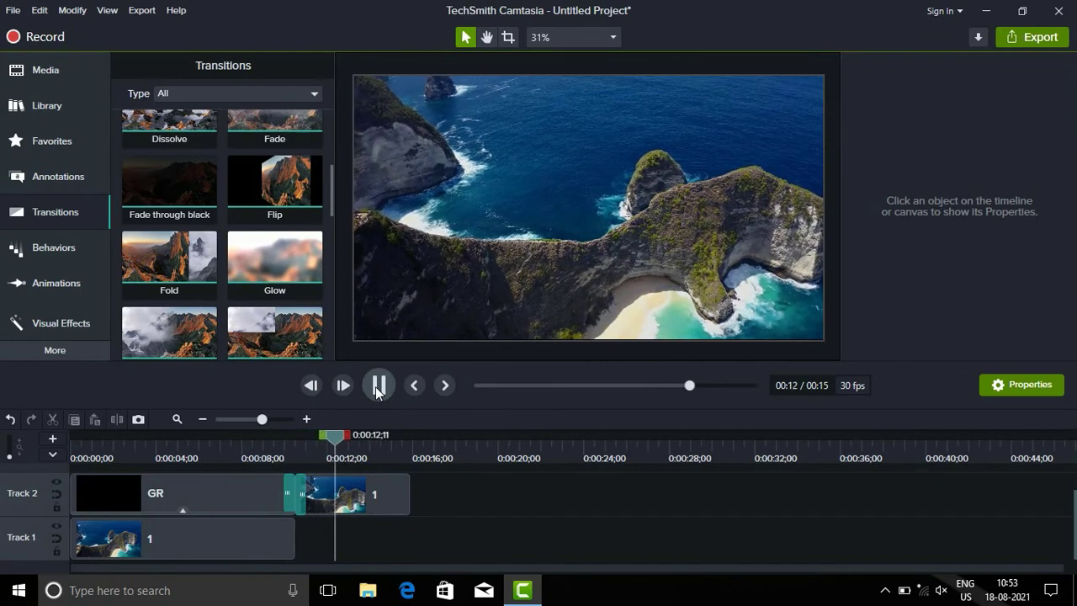
left_click(377, 387)
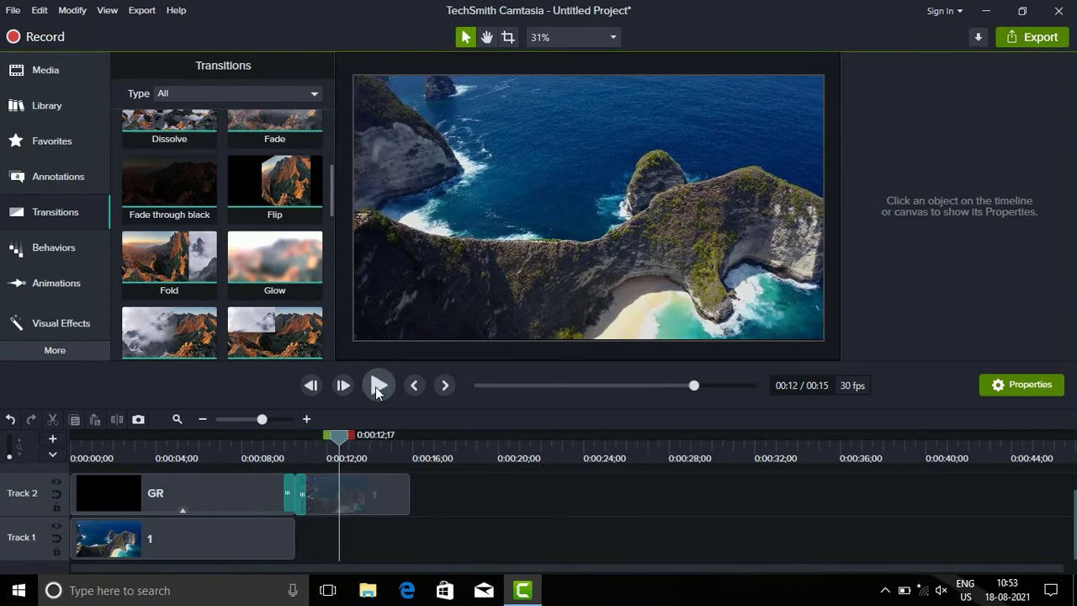
left_click(90, 81)
Add 2.mp4, 3.mp4 and 4.mp4 end to end on Track 2 after the Bali clip.
scroll(263, 218, "up", 3)
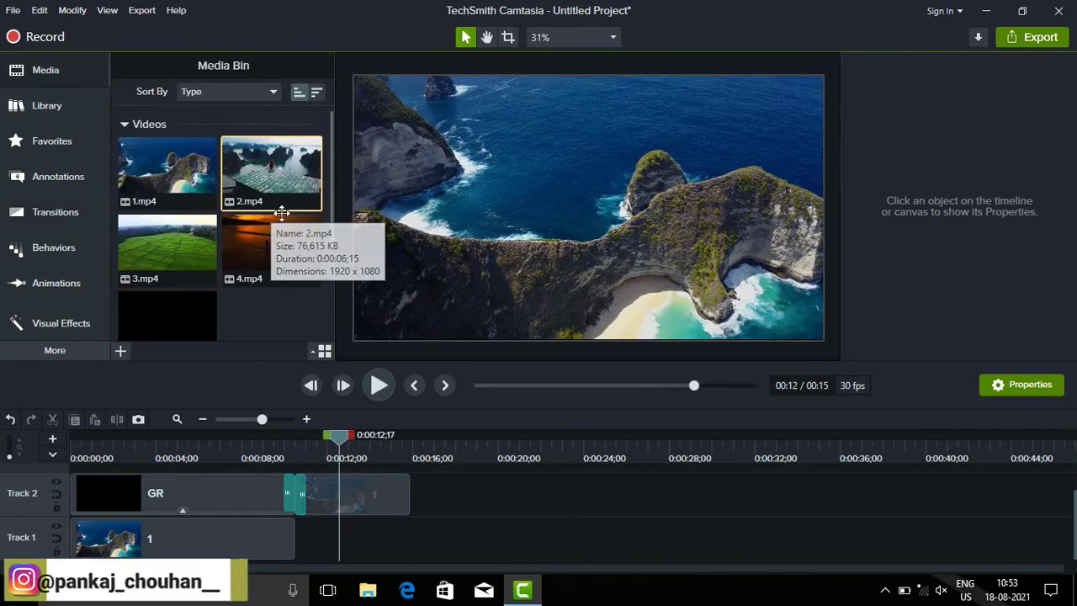
left_click_drag(273, 206, 437, 496)
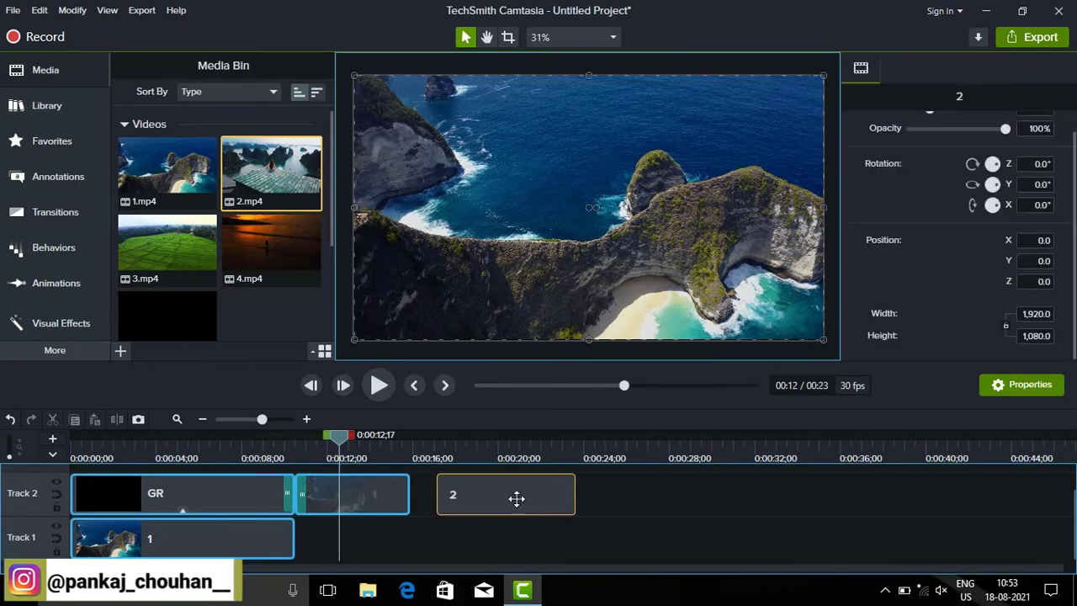
left_click_drag(516, 497, 462, 499)
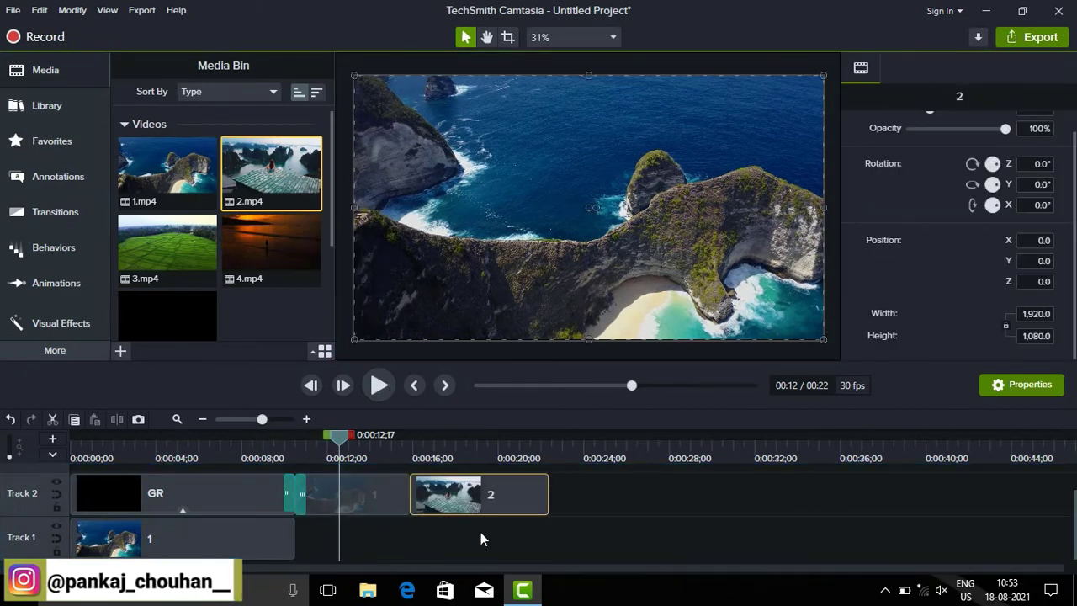
left_click(480, 533)
left_click_drag(185, 254, 541, 470)
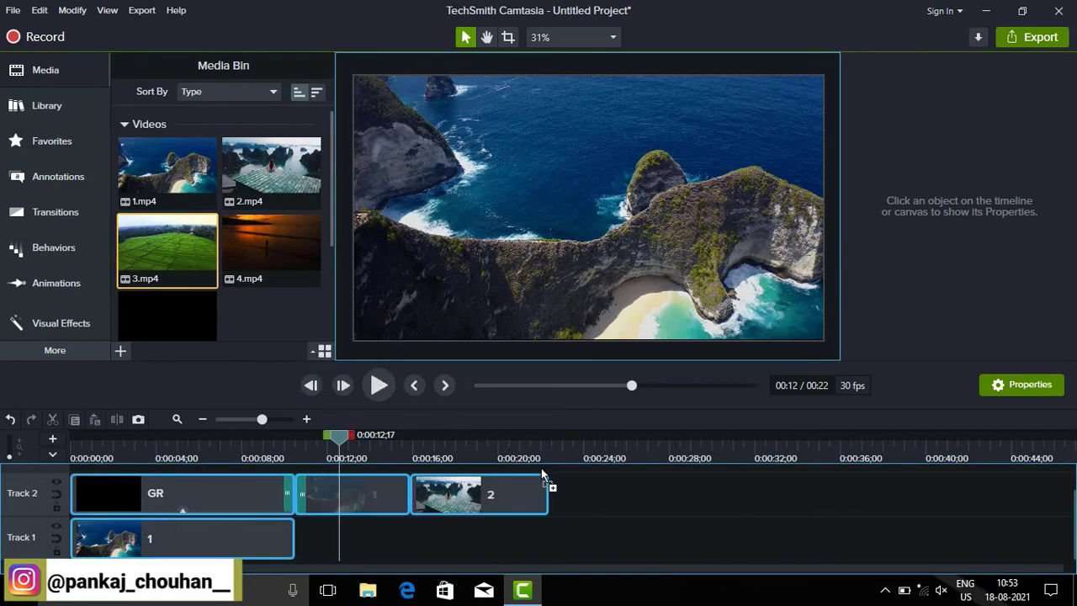
left_click_drag(588, 496, 597, 503)
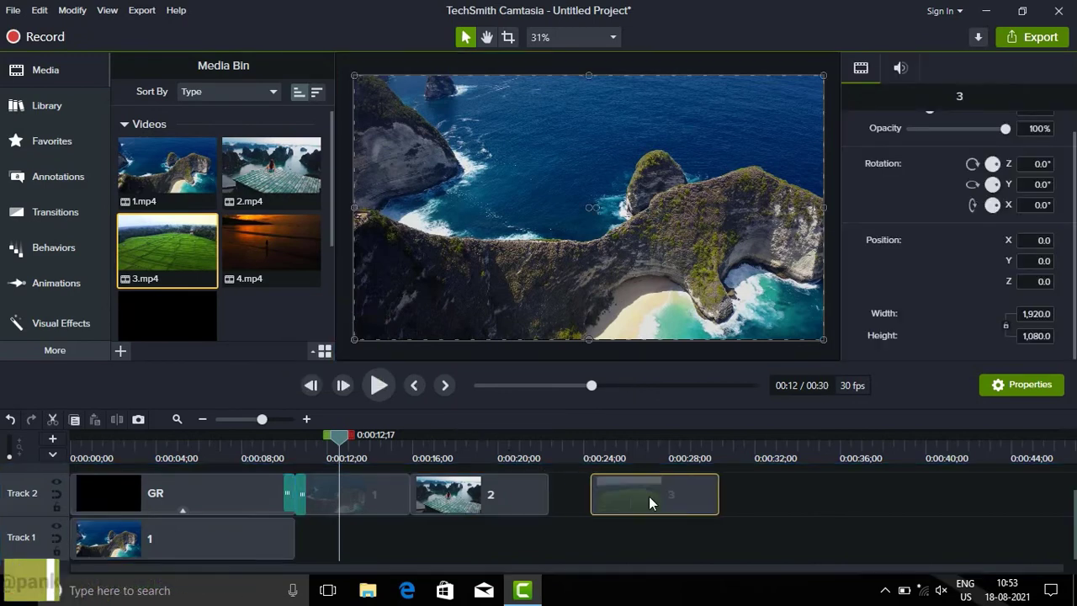
left_click(601, 536)
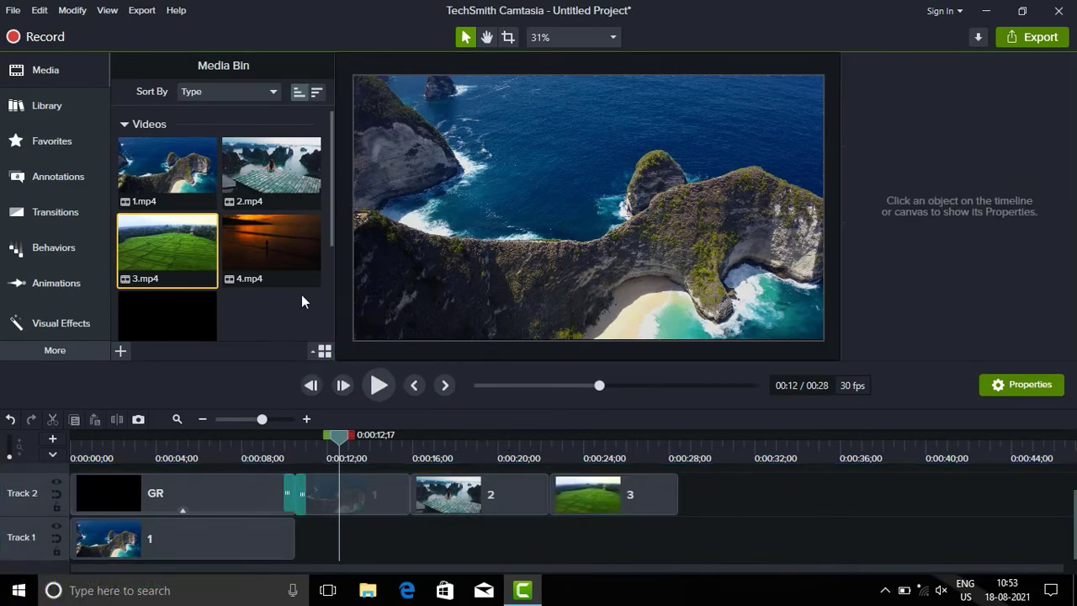
left_click_drag(319, 292, 768, 499)
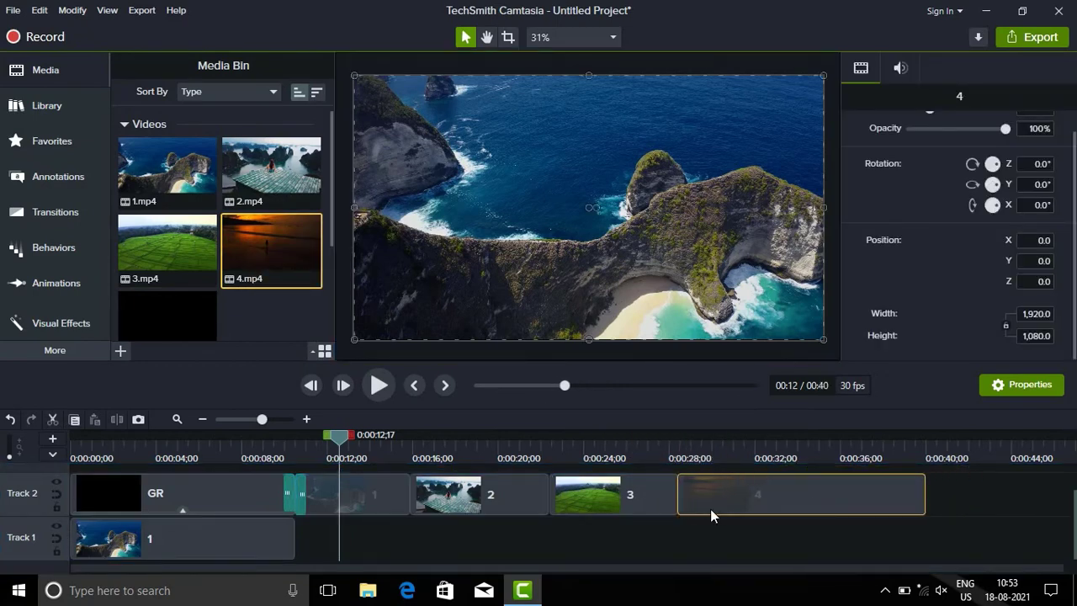
left_click_drag(808, 487, 702, 514)
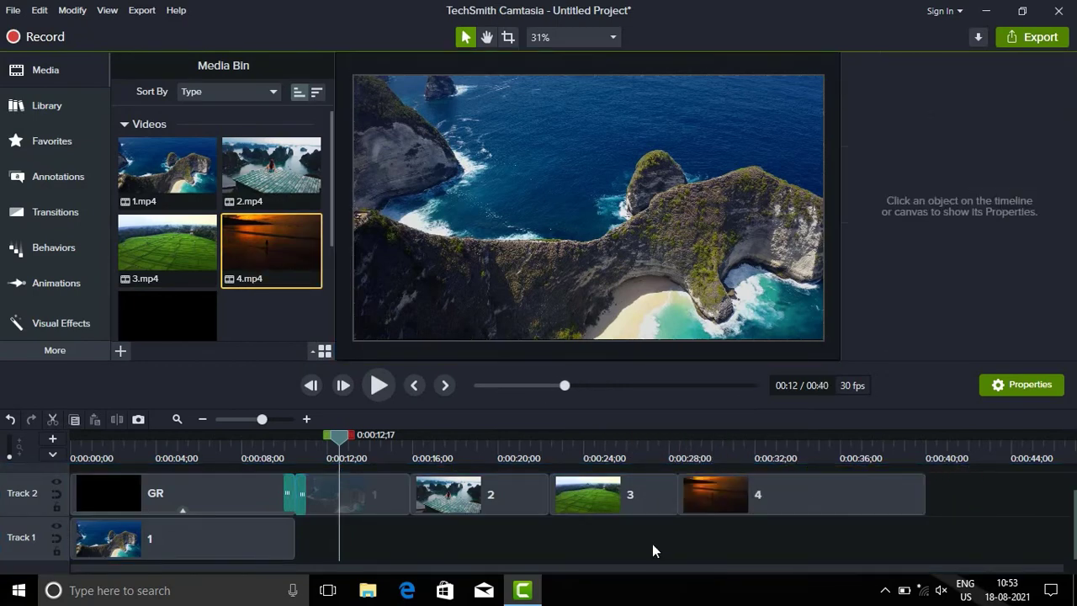
Add a Dissolve between clips 1 and 2 and preview it from 0:00:14;24.
left_click(83, 217)
scroll(168, 240, "up", 2)
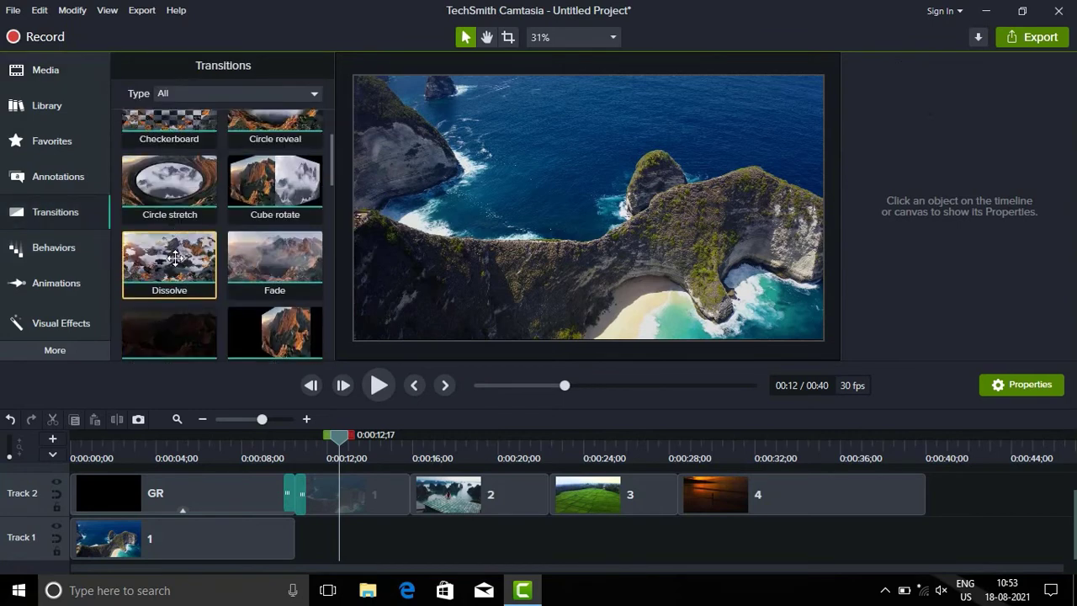
left_click_drag(175, 258, 410, 485)
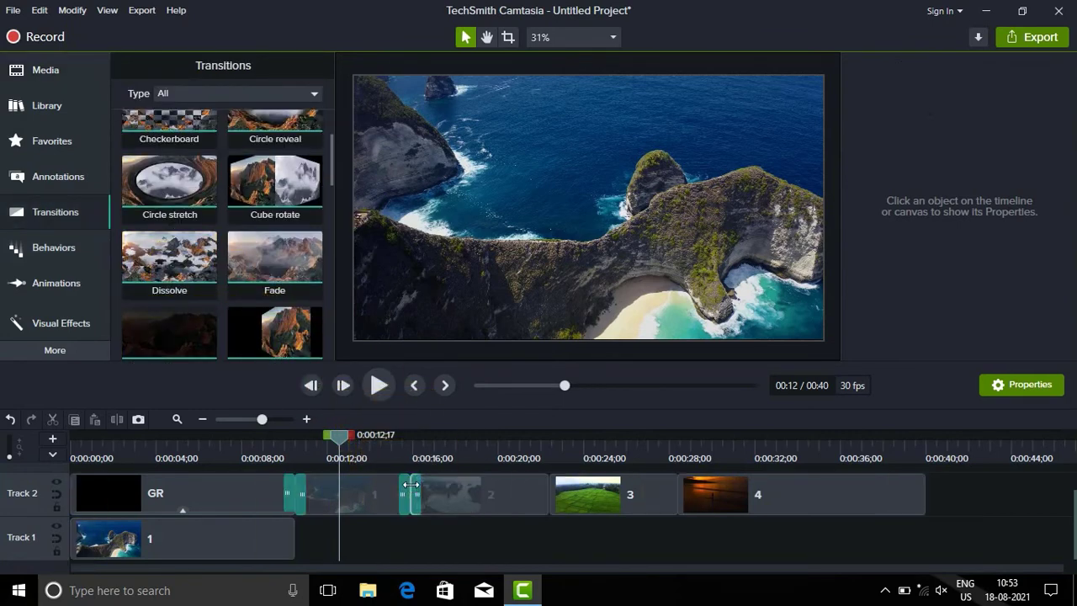
left_click(386, 451)
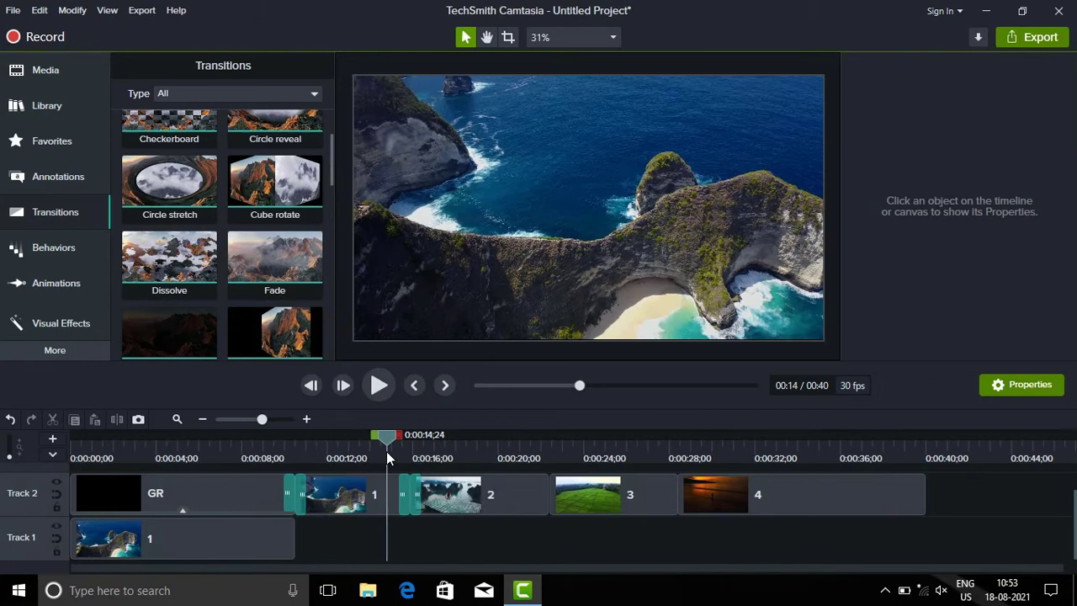
left_click(377, 385)
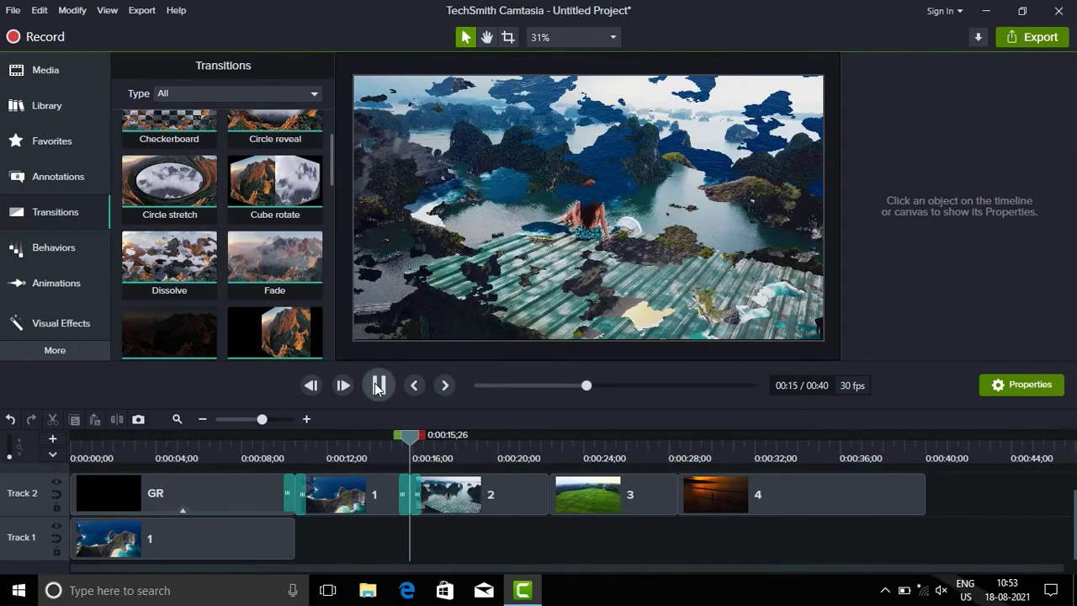
left_click(377, 385)
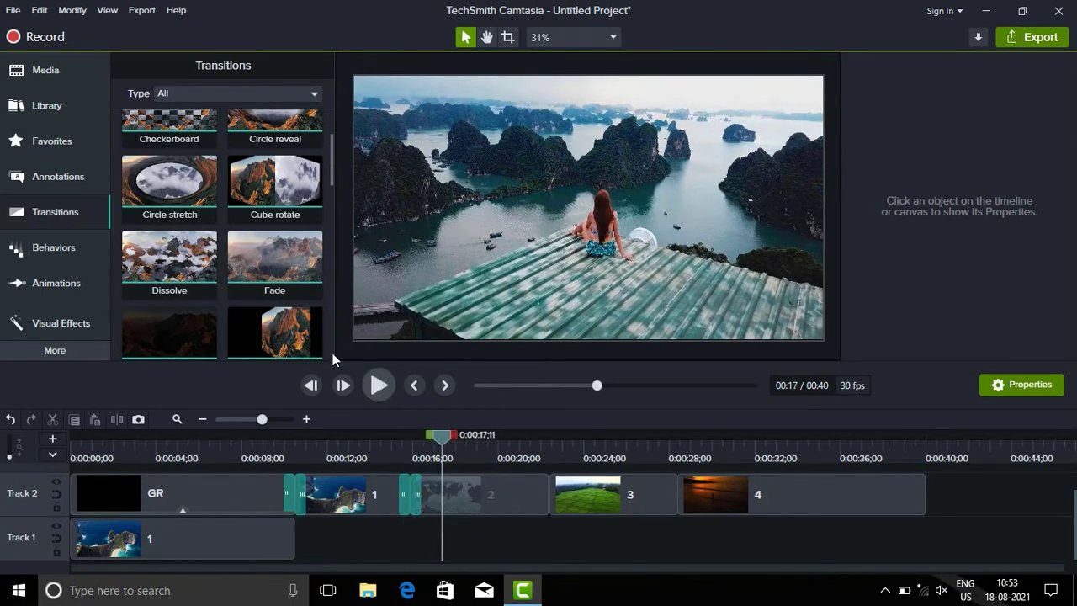
Add Dissolves between clips 2–3 and 3–4, previewing each from 0:00:21;06 and 0:00:27.
left_click_drag(175, 261, 557, 494)
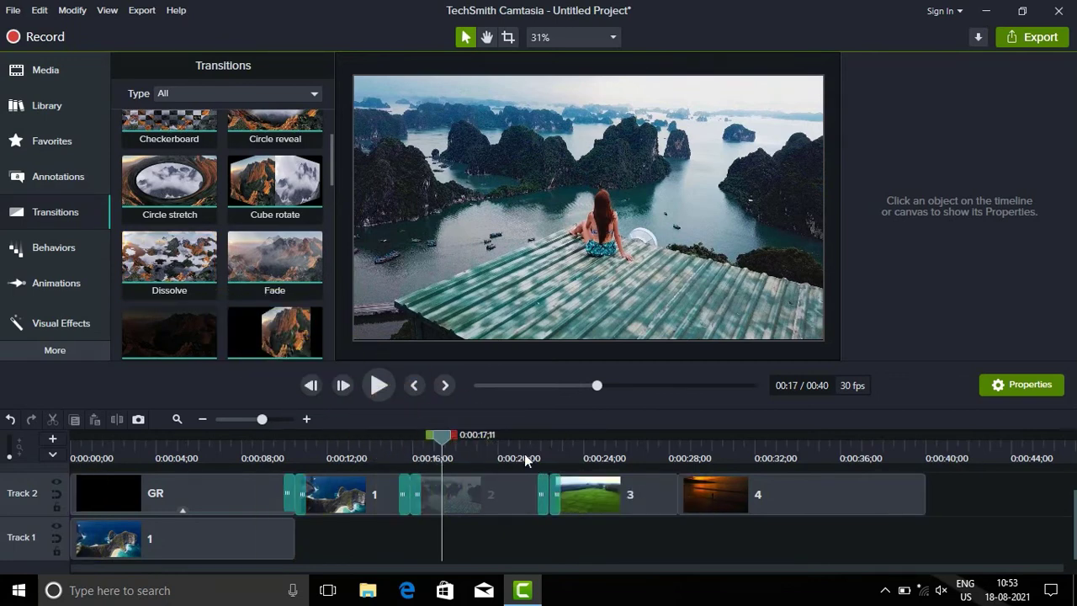
left_click(523, 453)
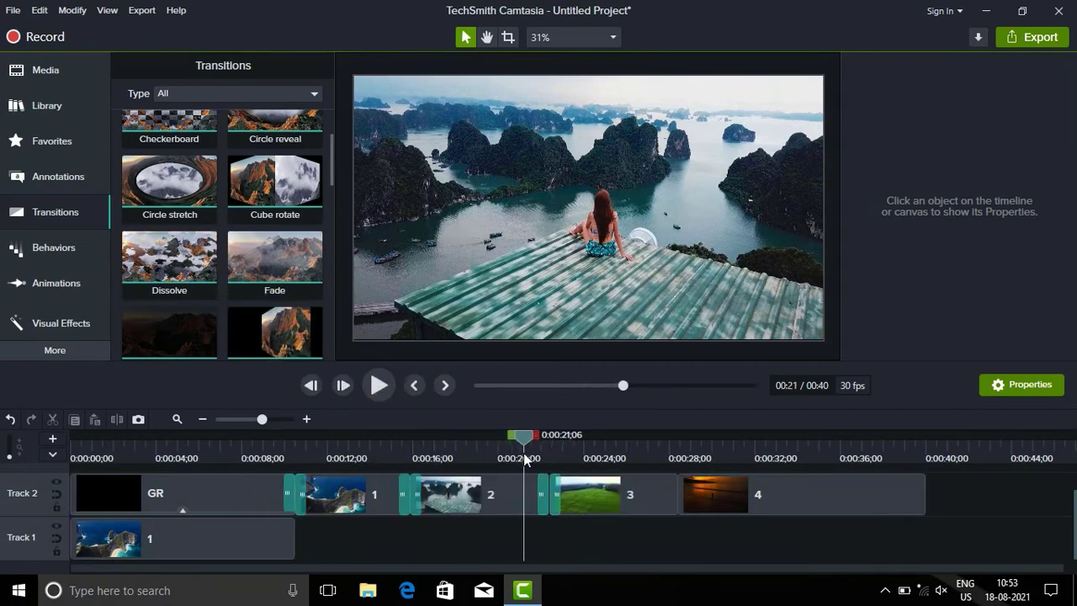
left_click(378, 385)
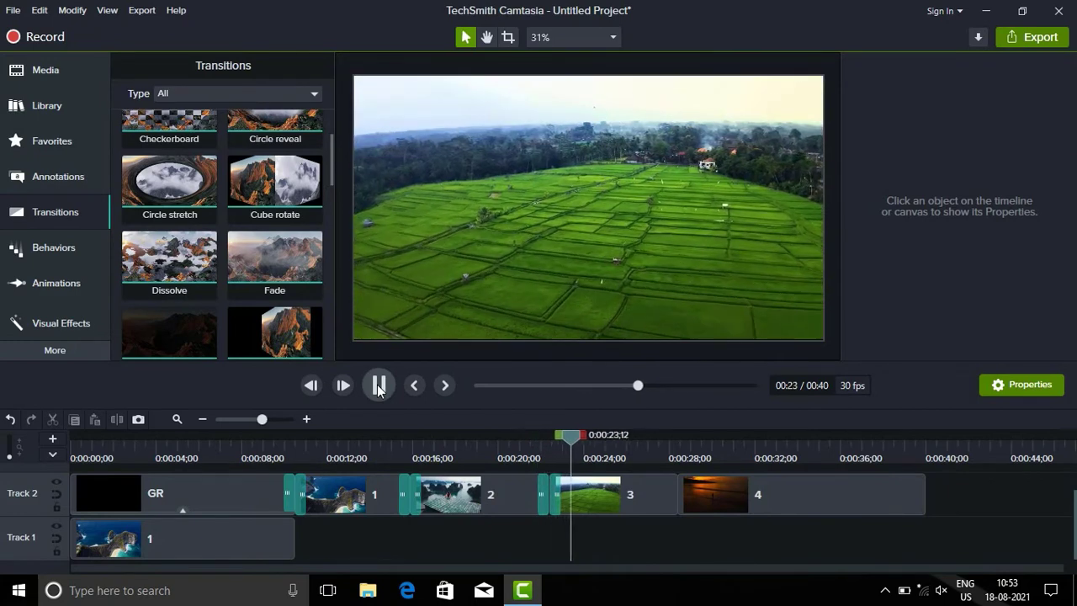
left_click(378, 385)
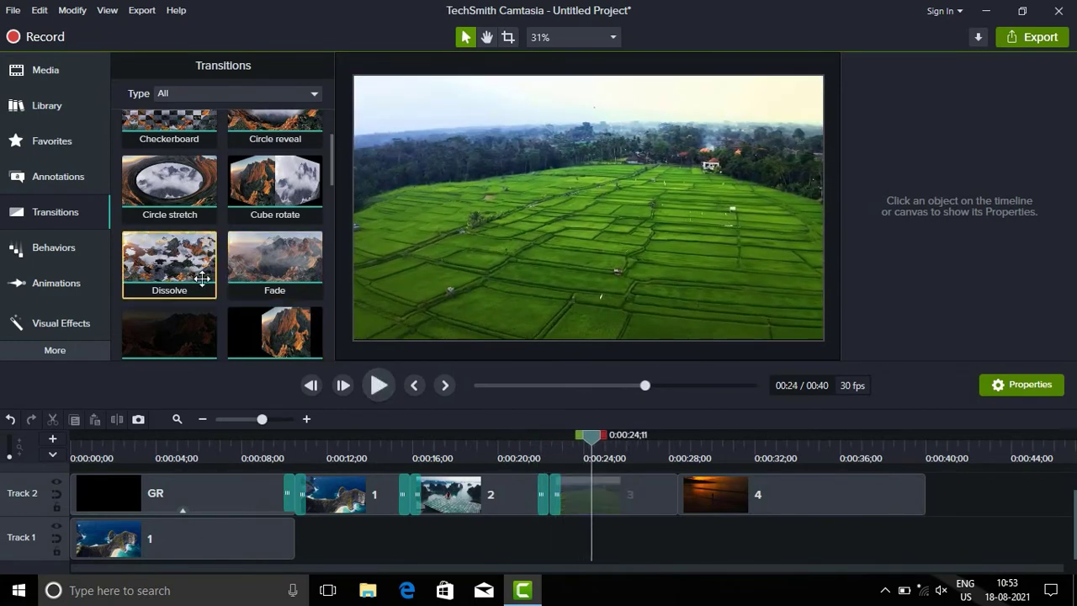
left_click_drag(194, 271, 671, 480)
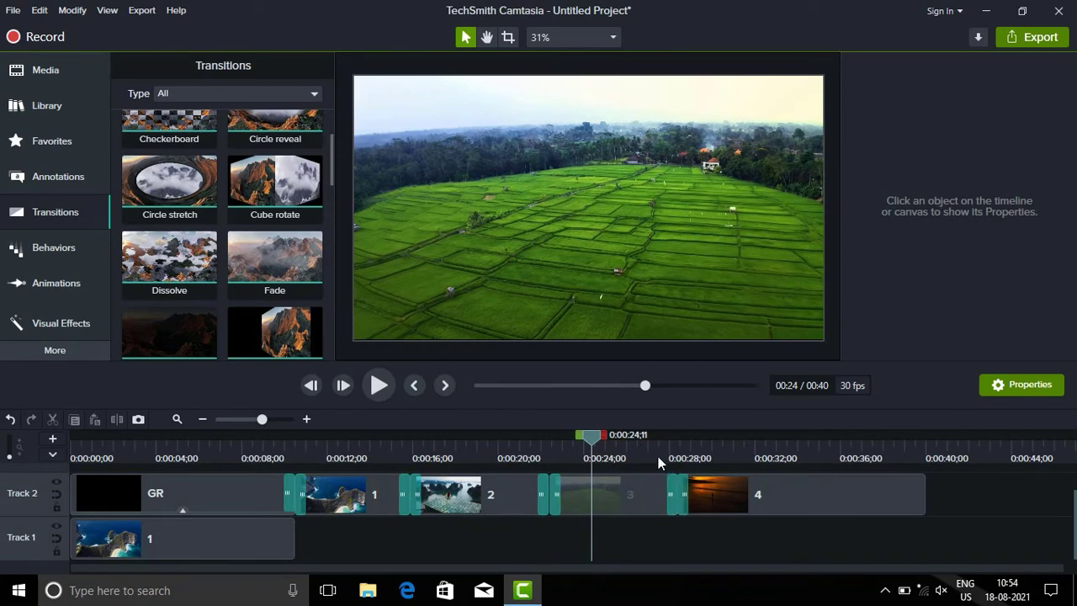
left_click(649, 449)
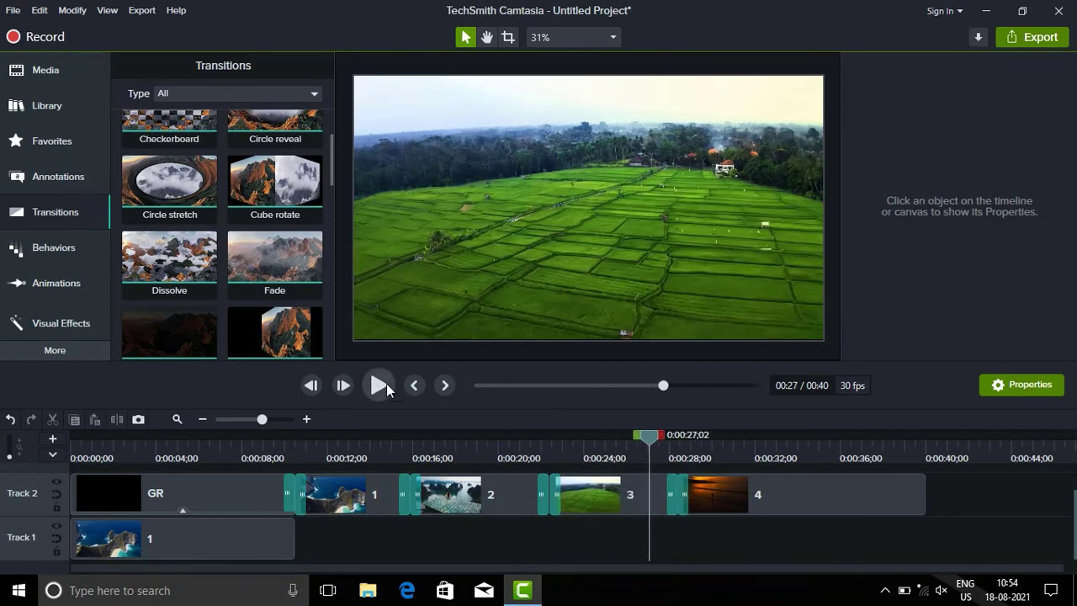
left_click(380, 386)
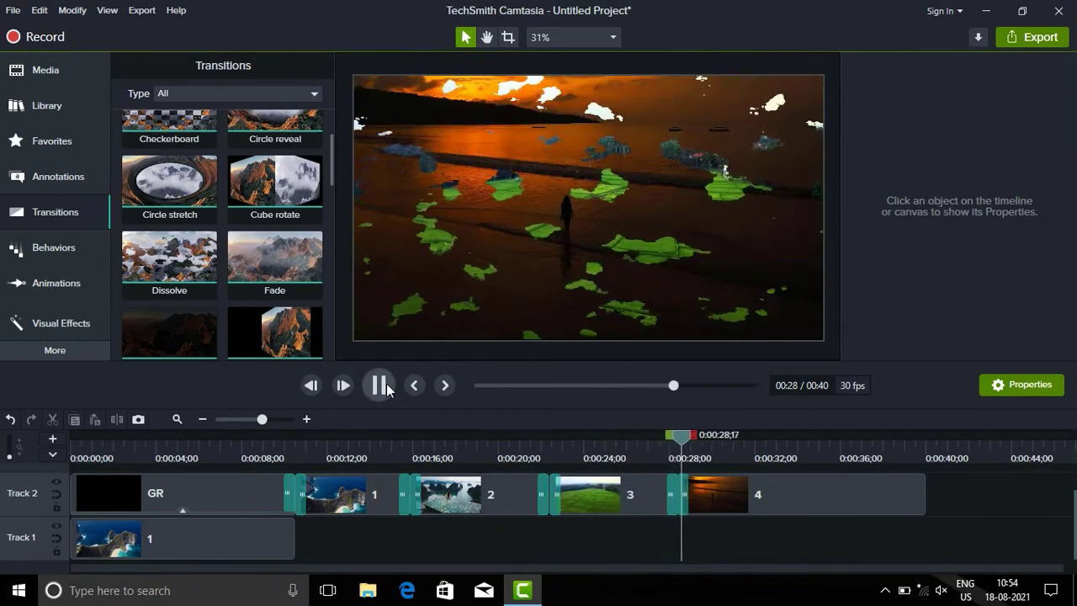
left_click(387, 389)
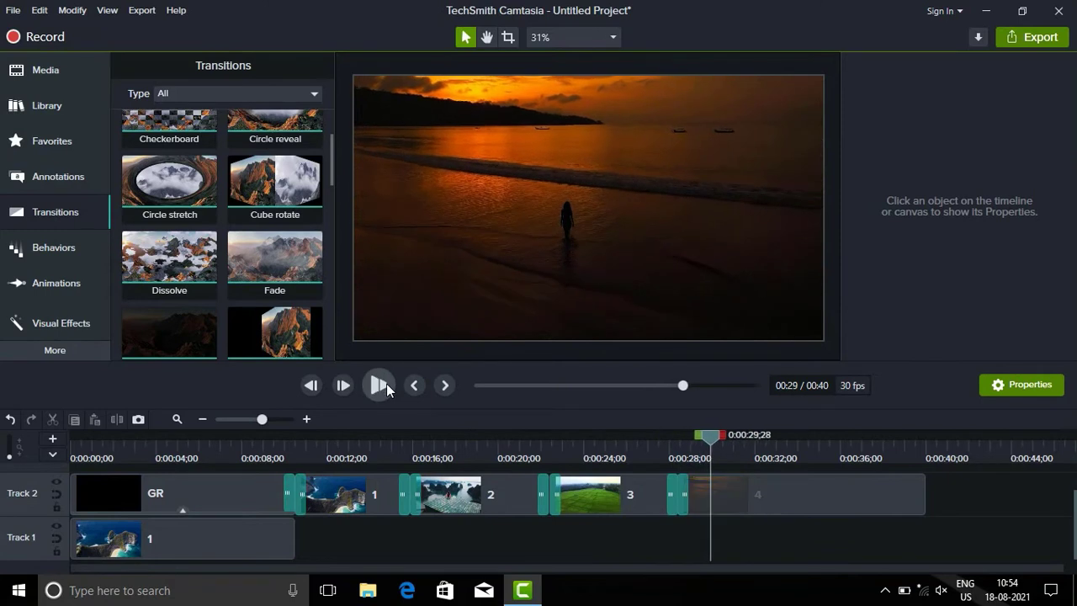
left_click(359, 482)
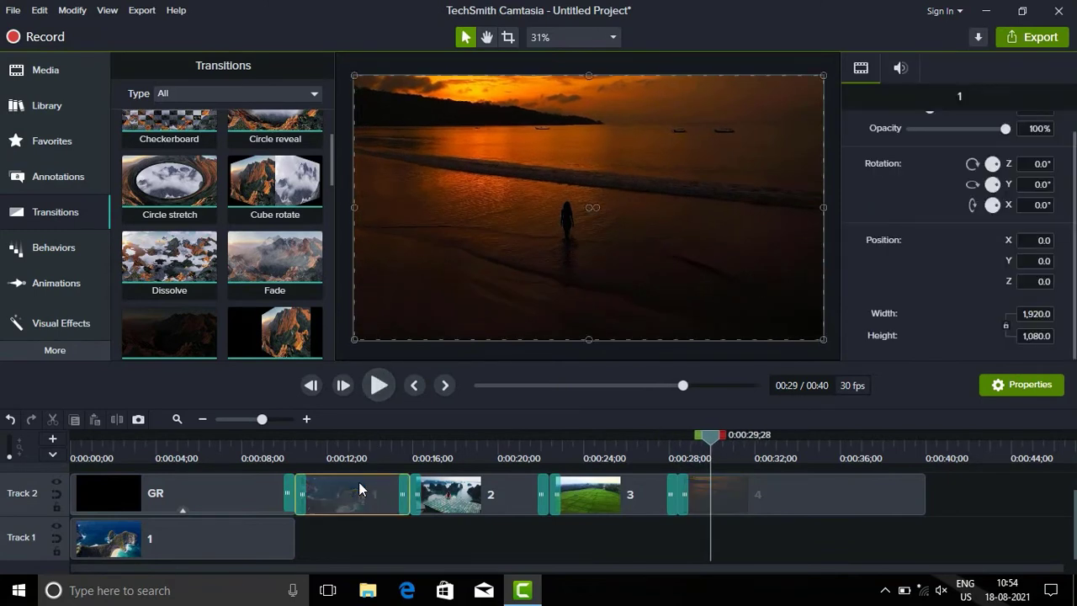
Add Track 3 and place black bar.png on it, extended to the end of clip 4.
left_click(349, 536)
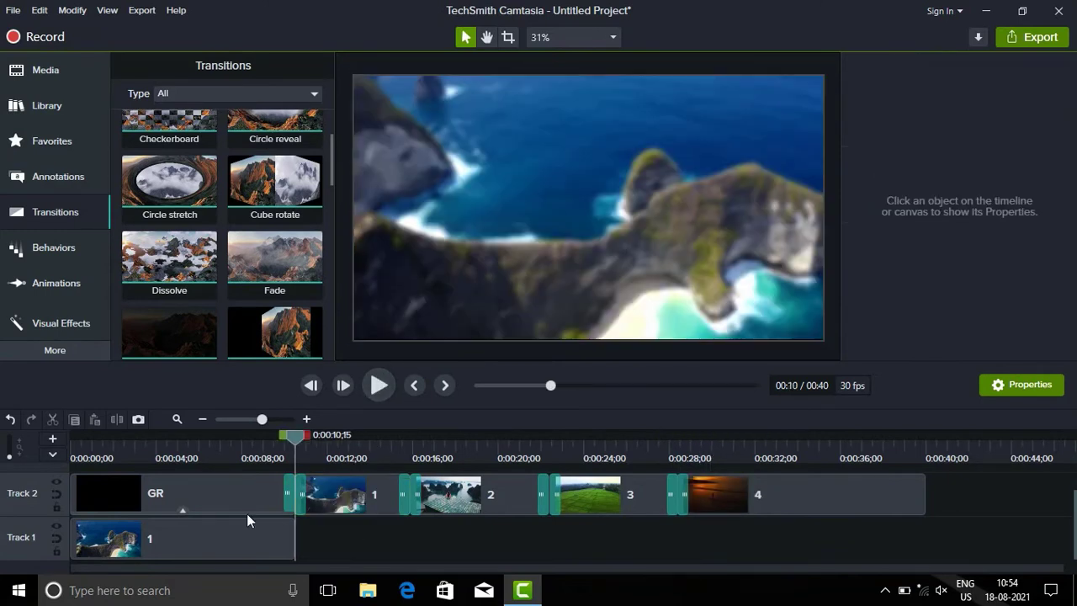
left_click(63, 439)
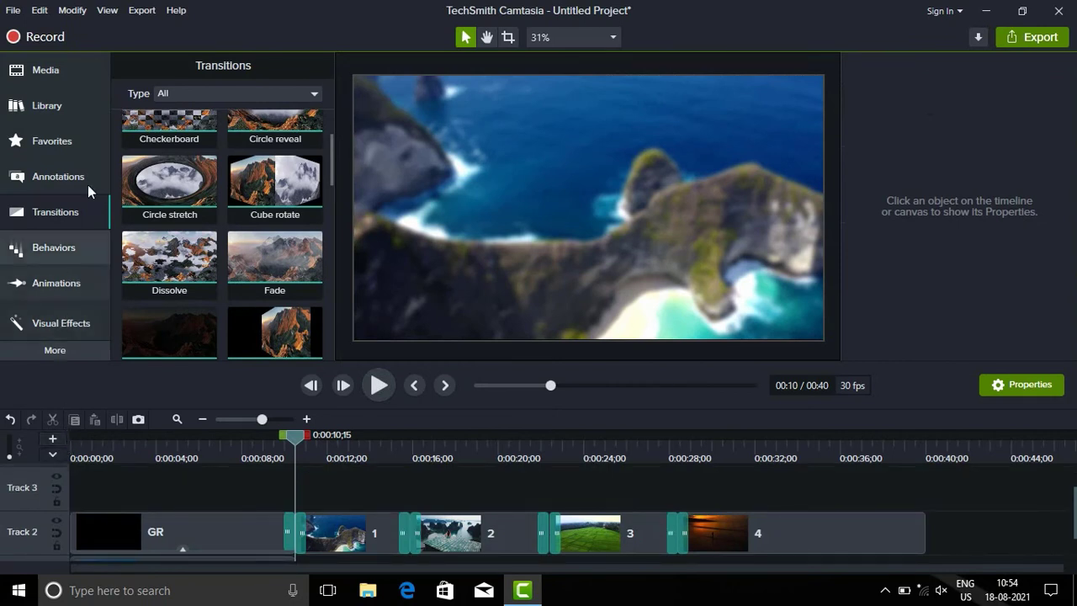
left_click(81, 82)
scroll(257, 253, "down", 1)
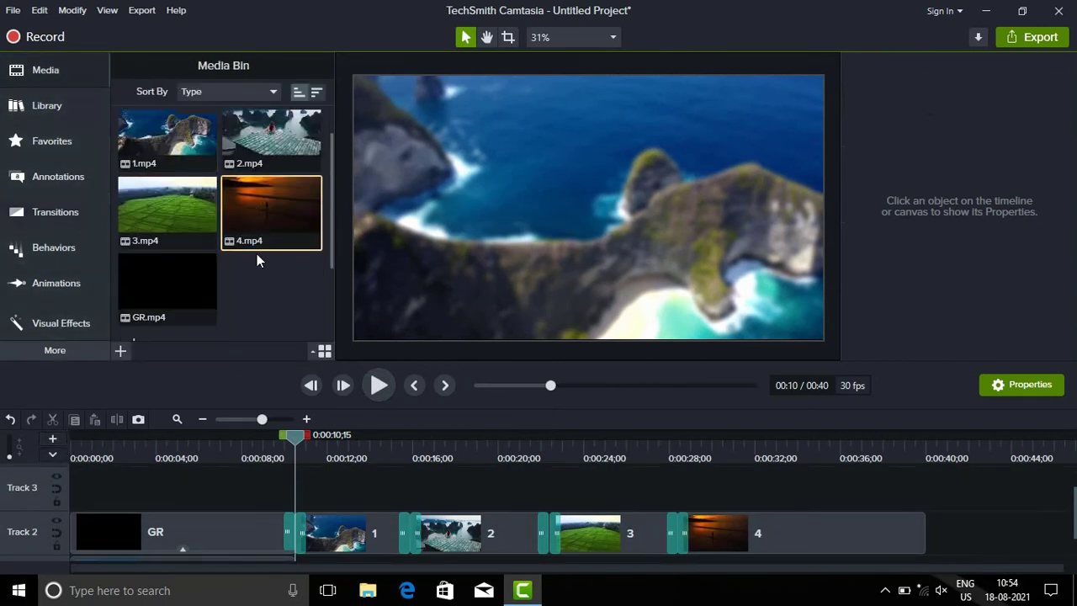
scroll(256, 253, "down", 3)
left_click_drag(184, 263, 331, 492)
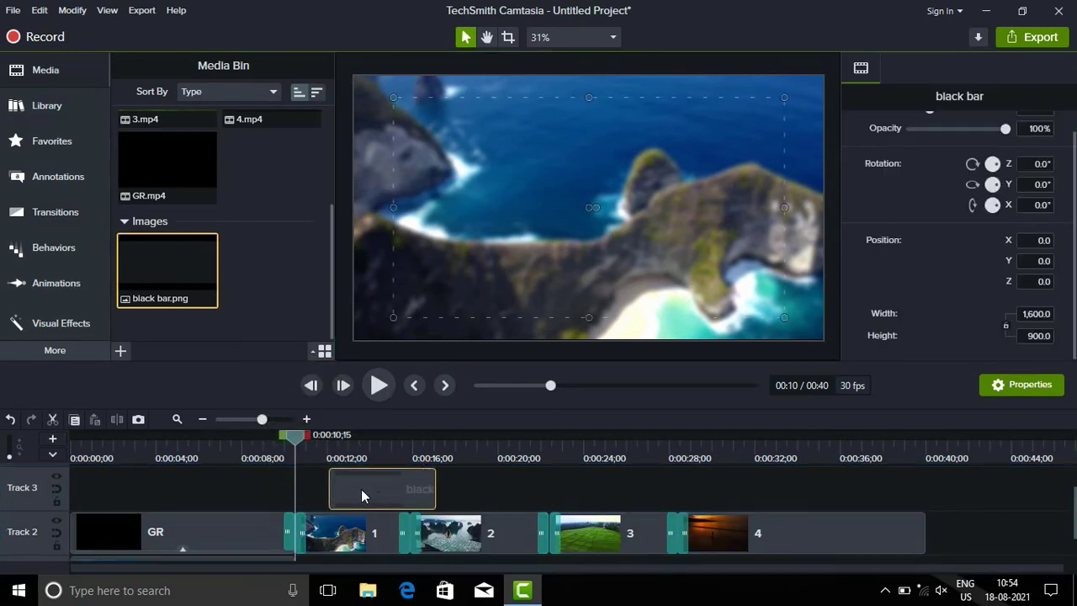
left_click_drag(331, 488, 930, 509)
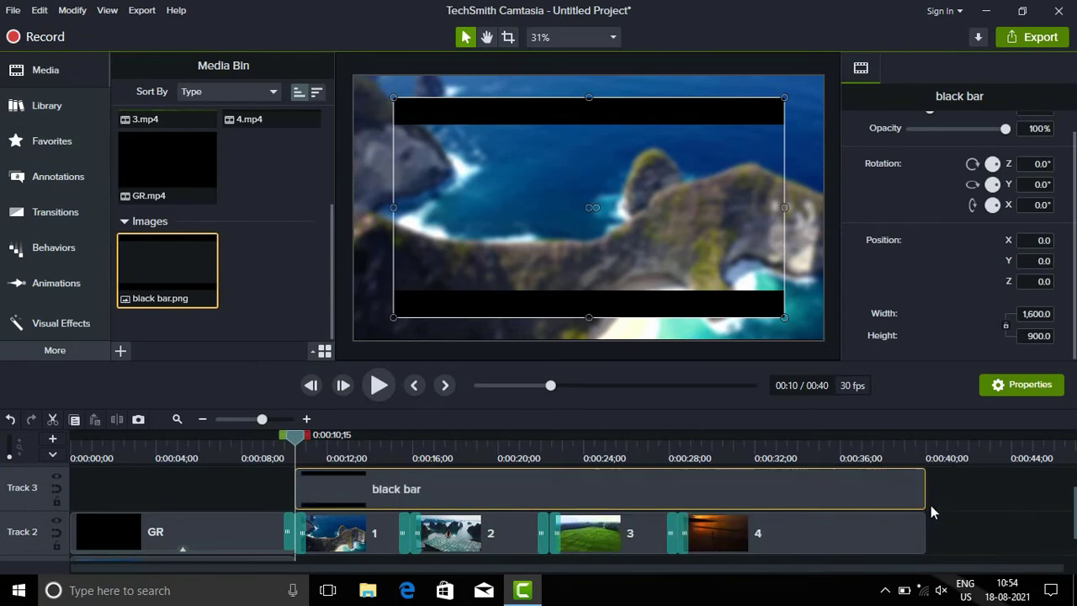
Enlarge the black bar to 160% beyond the canvas and apply a Custom animation.
left_click_drag(392, 317, 354, 339)
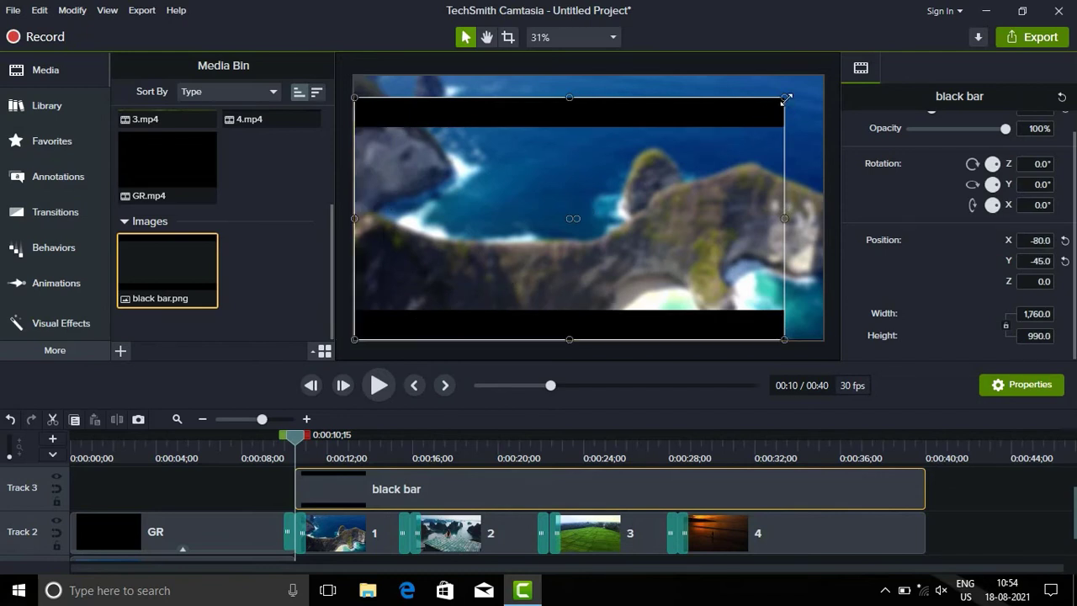
left_click_drag(791, 99, 824, 74)
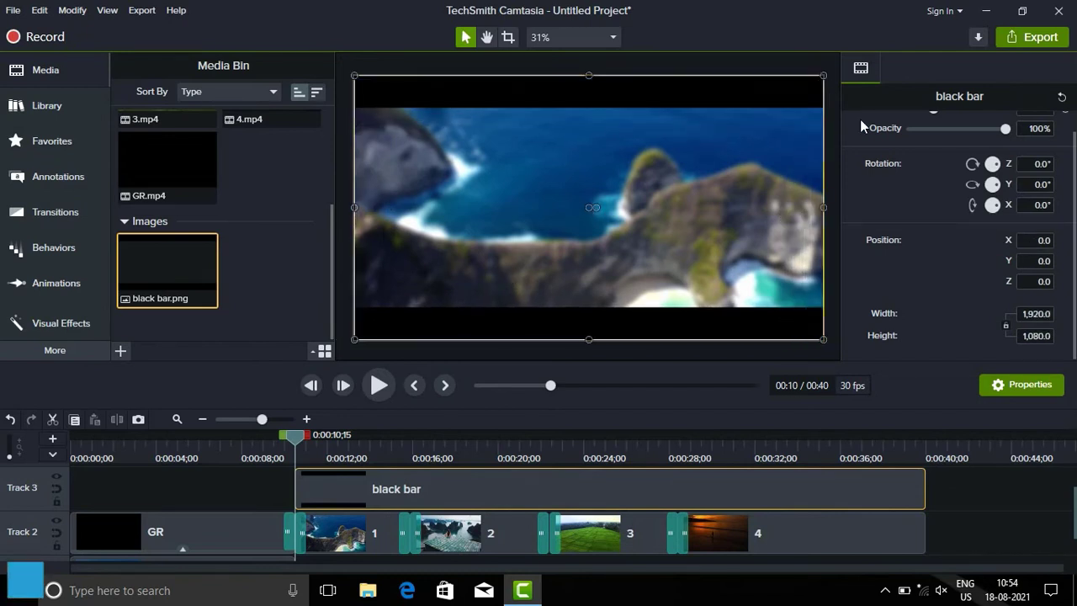
scroll(949, 188, "up", 1)
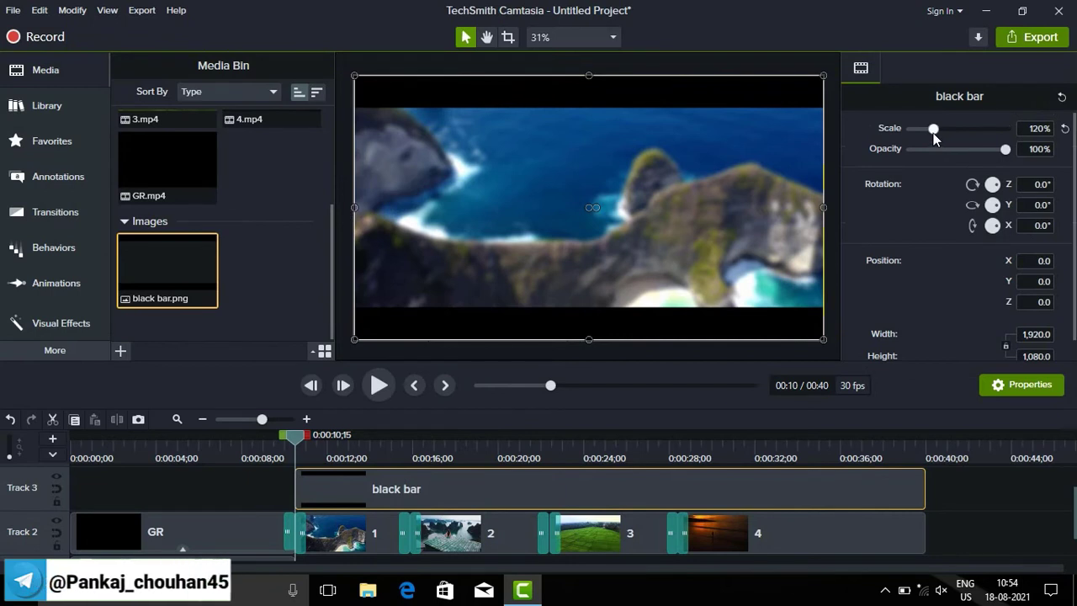
left_click_drag(933, 133, 941, 133)
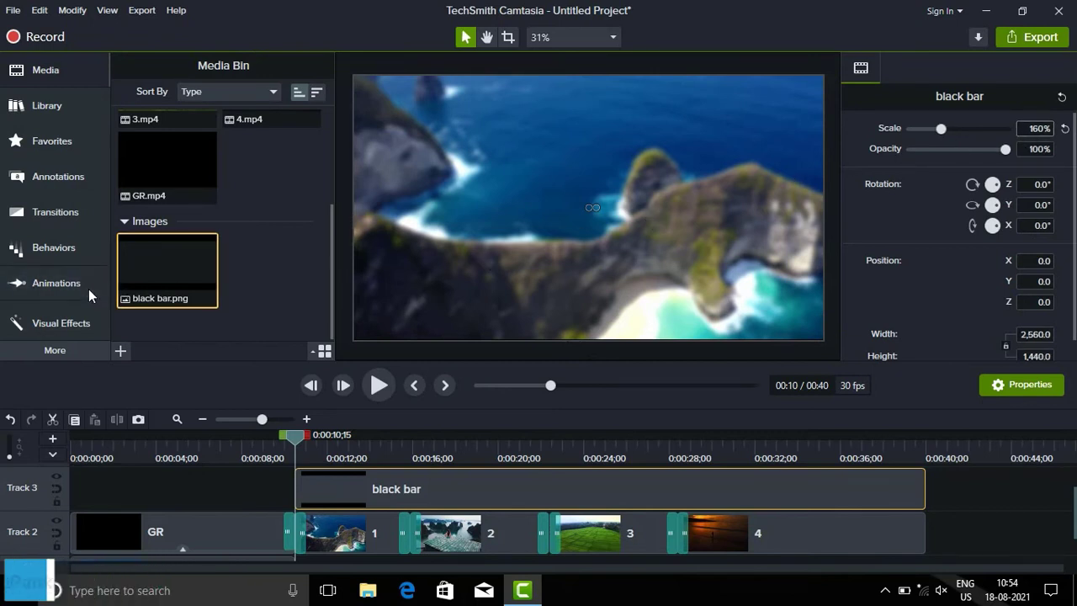
left_click(89, 286)
left_click_drag(183, 106, 331, 491)
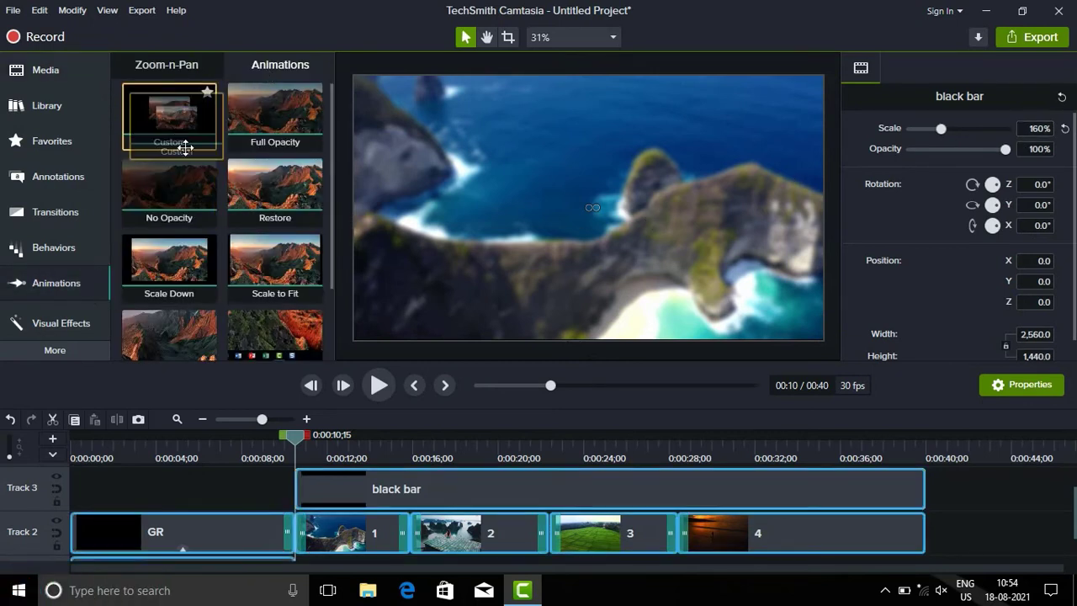
Set the black bar's scale to 135% at the animation's end frame.
left_click(311, 487)
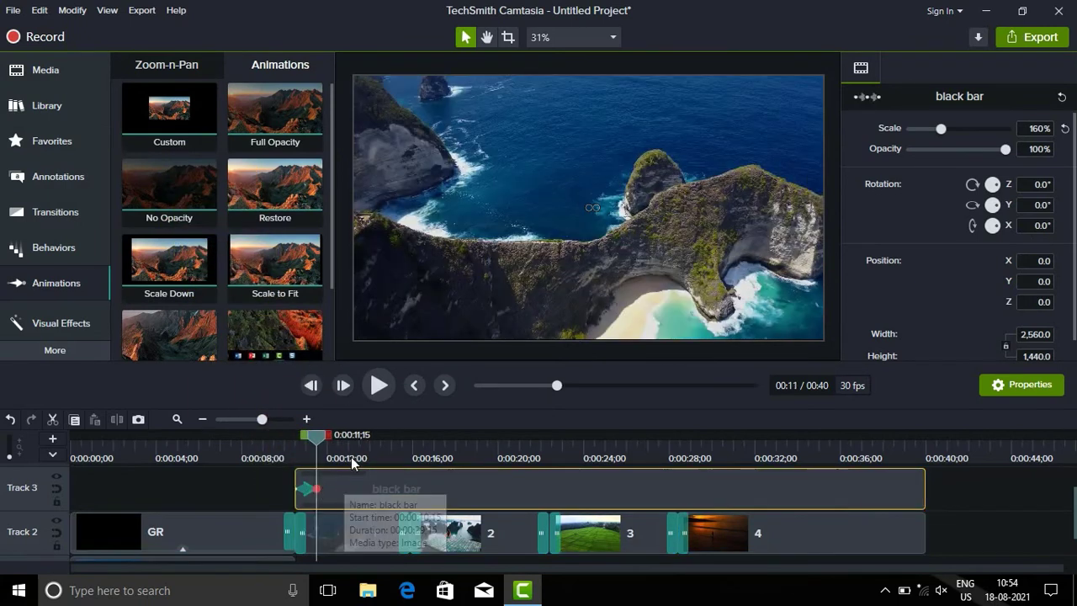
left_click(317, 390)
left_click(317, 391)
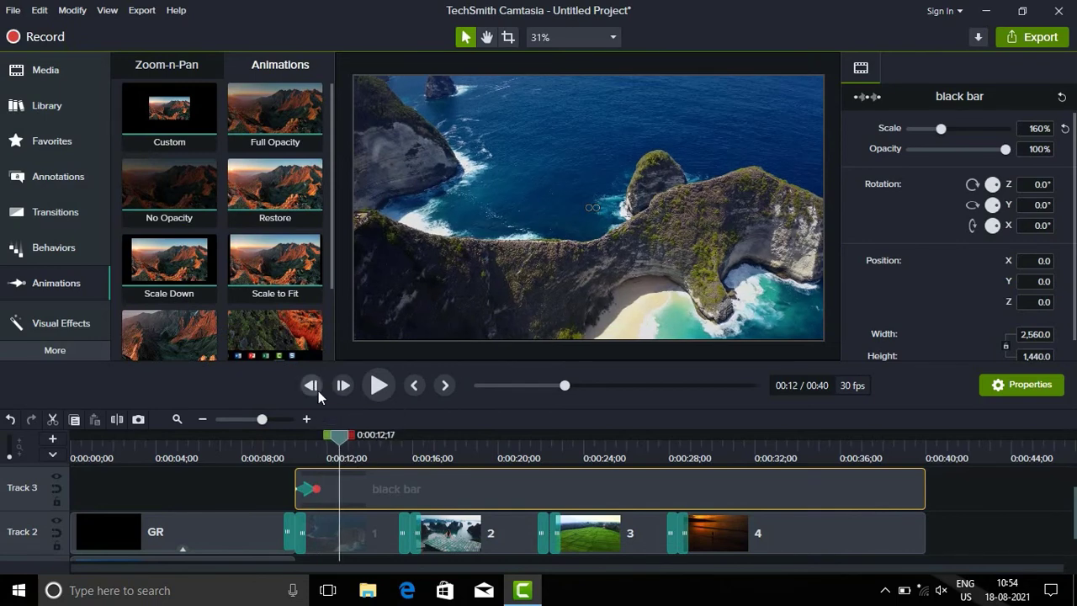
left_click(317, 390)
left_click(318, 390)
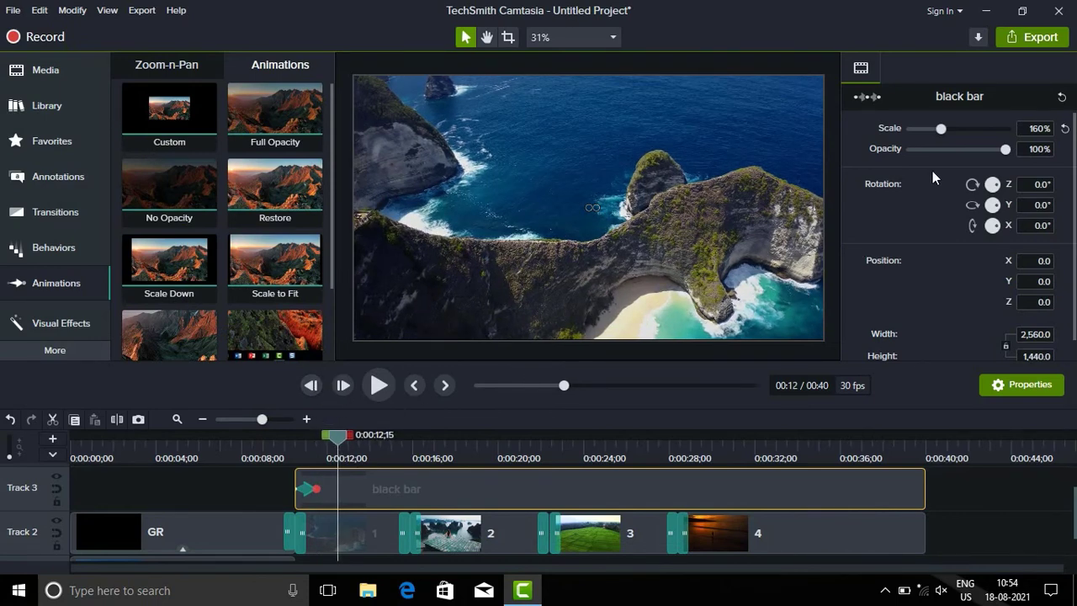
left_click_drag(940, 132, 936, 131)
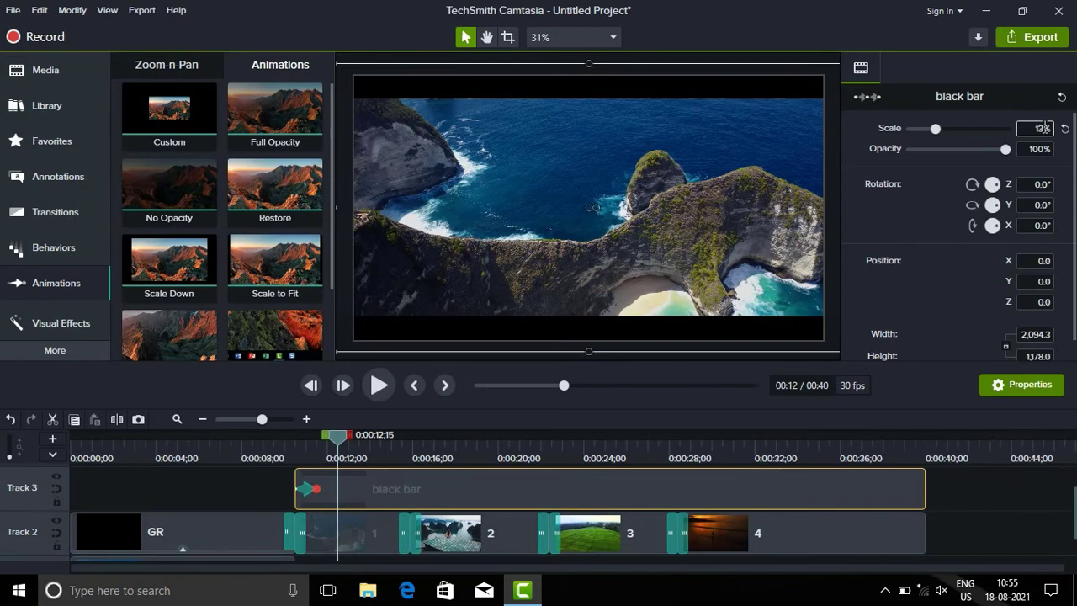
Lengthen the black bar's animation and preview the letterbox bars sliding in.
scroll(1043, 128, "up", 4)
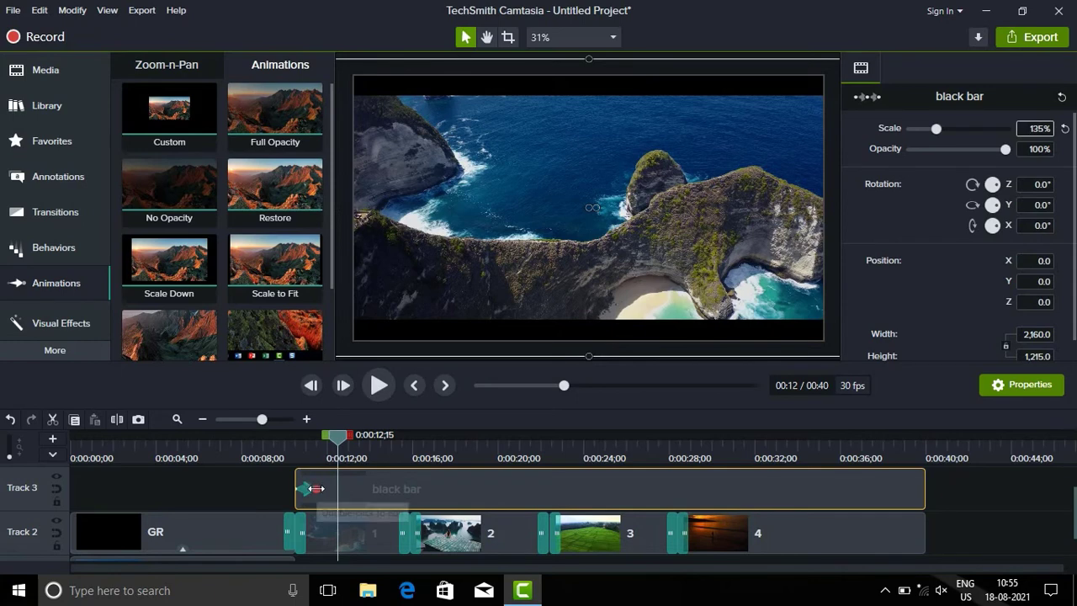
left_click_drag(316, 488, 333, 489)
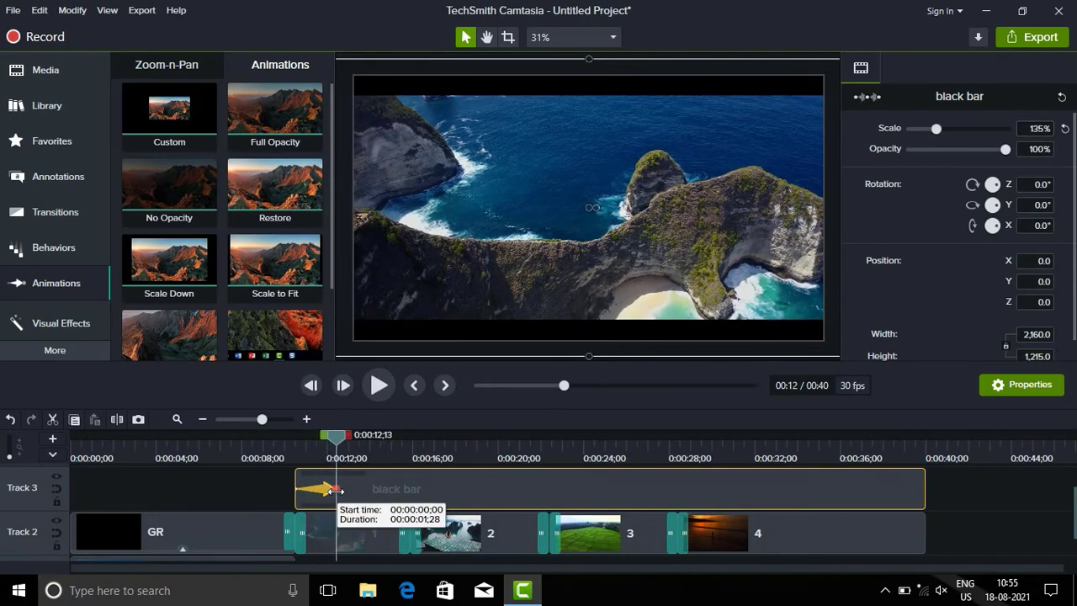
left_click_drag(333, 489, 338, 491)
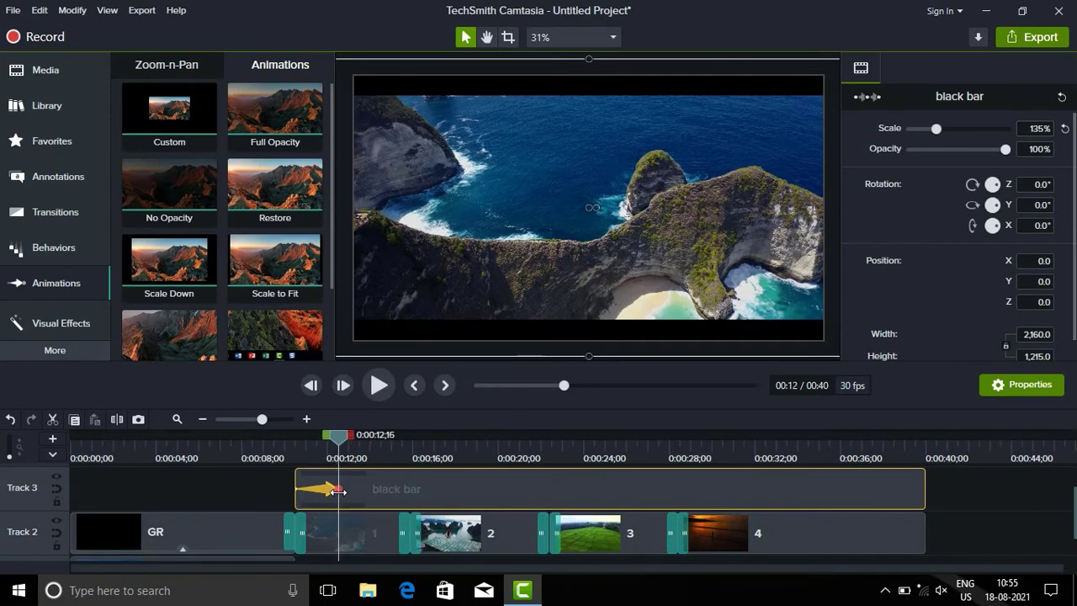
left_click(275, 475)
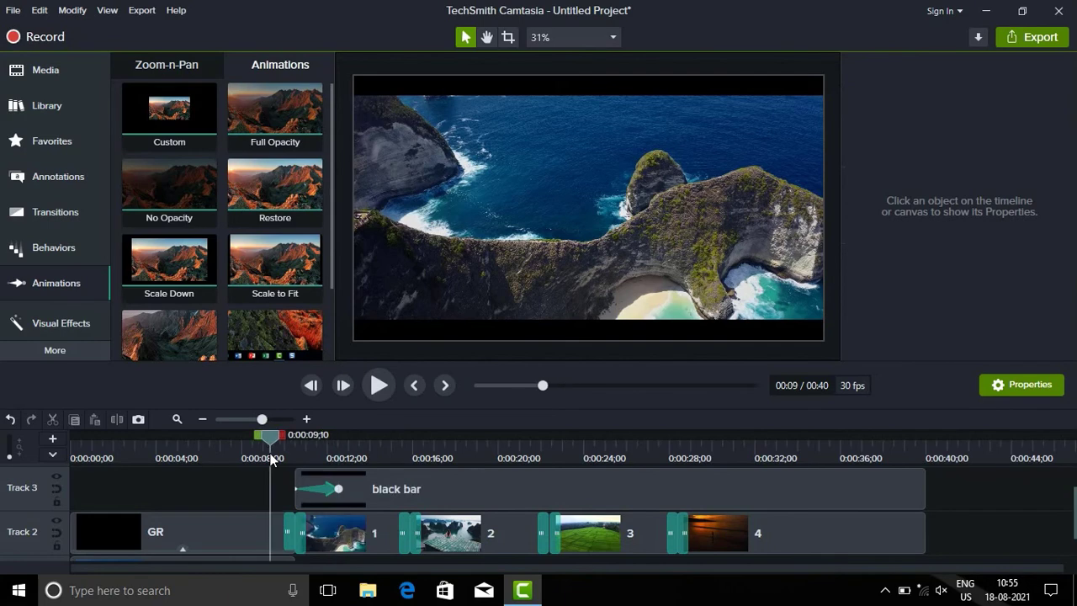
left_click(380, 385)
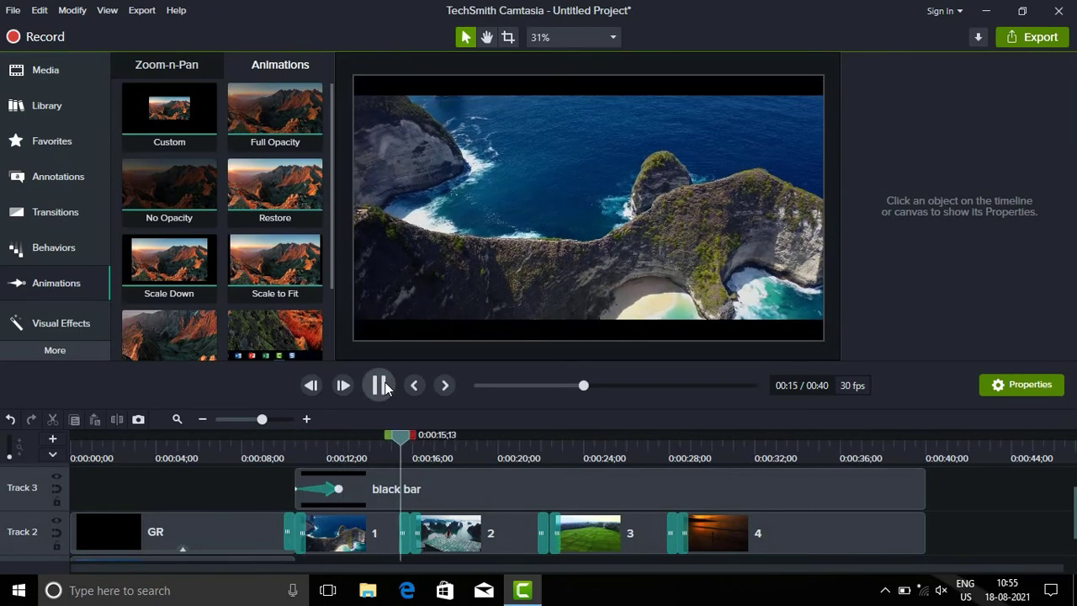
left_click(384, 386)
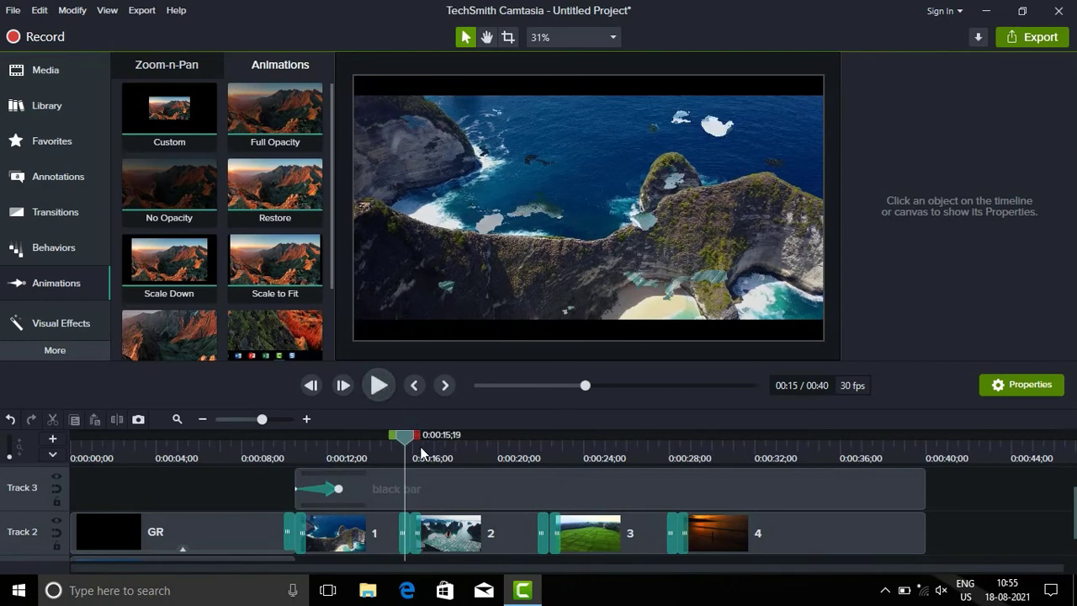
scroll(425, 508, "down", 1)
Rewind to the start, preview the full 40-second letterboxed montage, then bring up the export destinations.
left_click(219, 536)
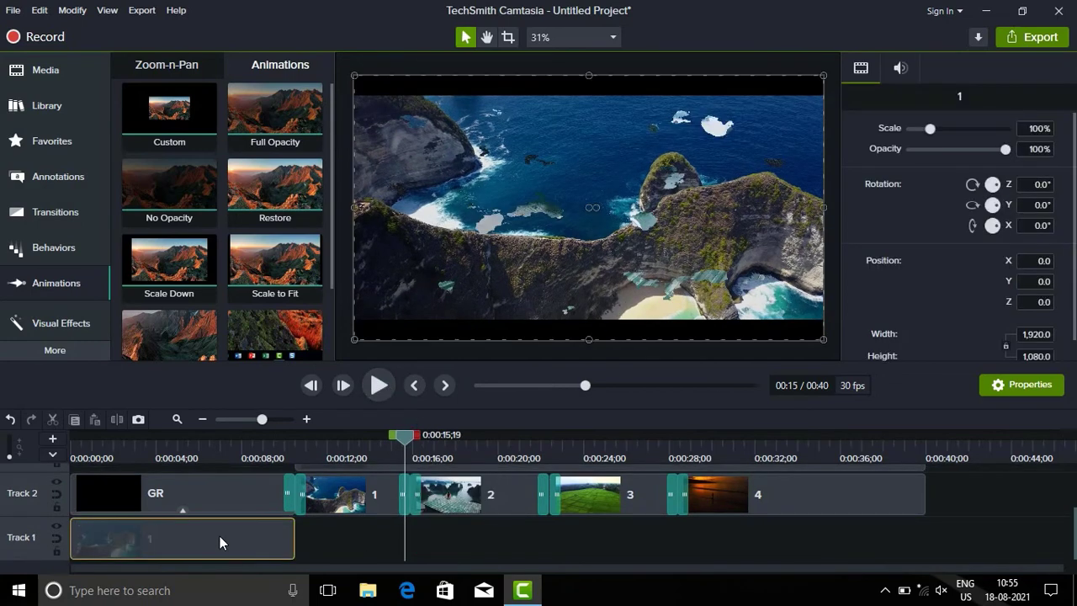
key("Home")
left_click(411, 532)
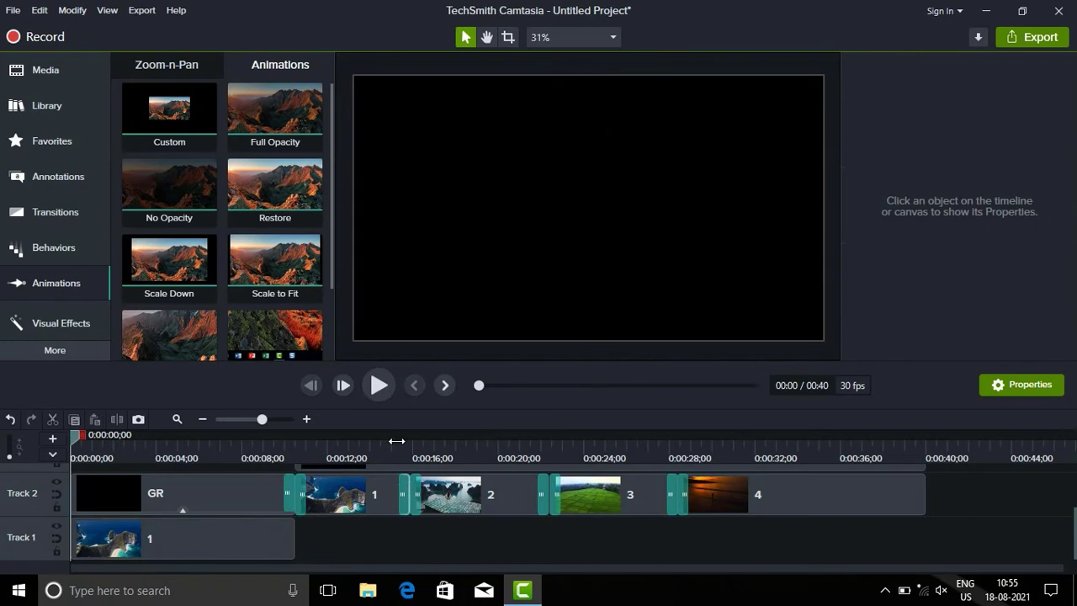
left_click(385, 383)
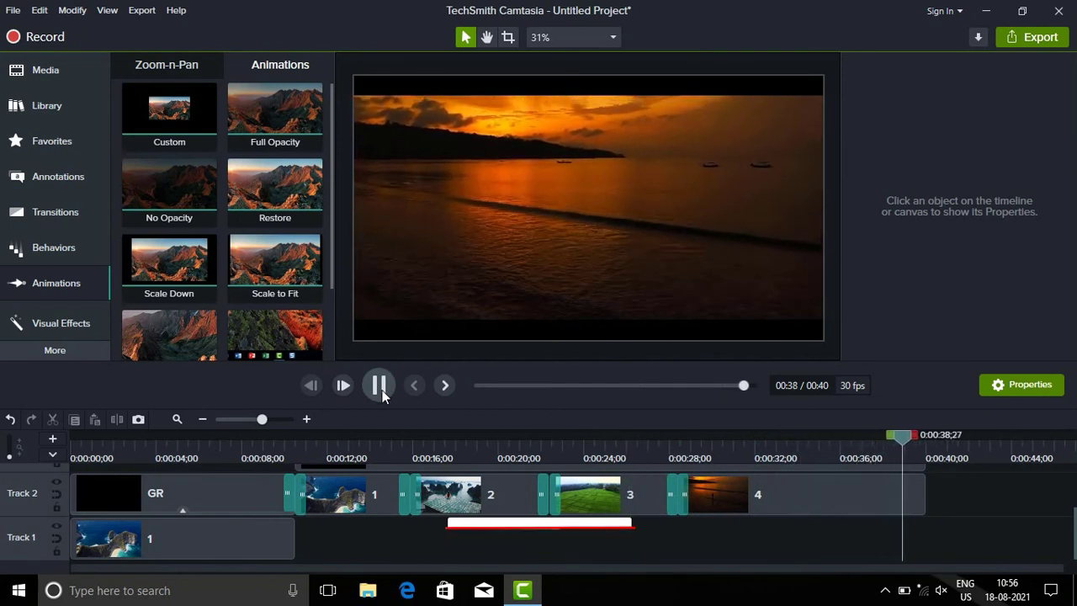
left_click(378, 386)
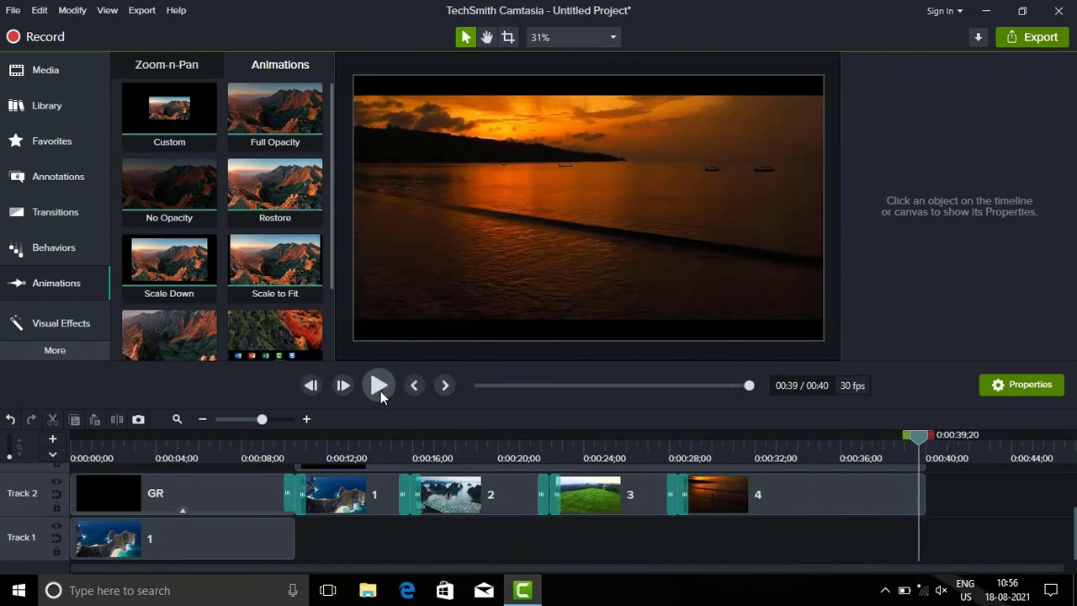
left_click(1022, 37)
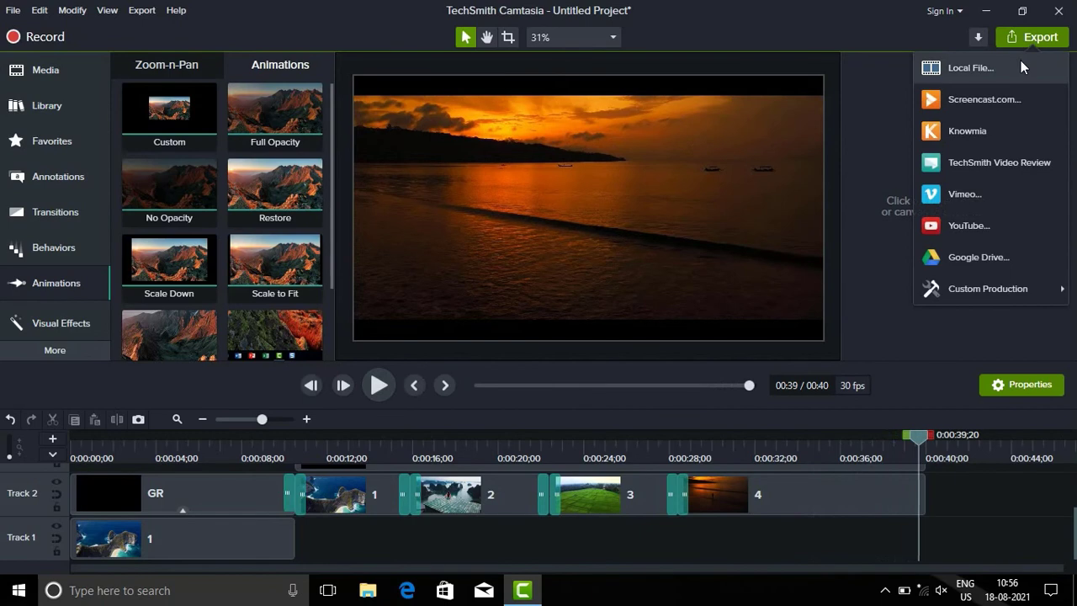
Export to a local file as MP4 - Smart Player with default options, named 'video inside text', and start rendering.
left_click(1022, 67)
left_click(649, 505)
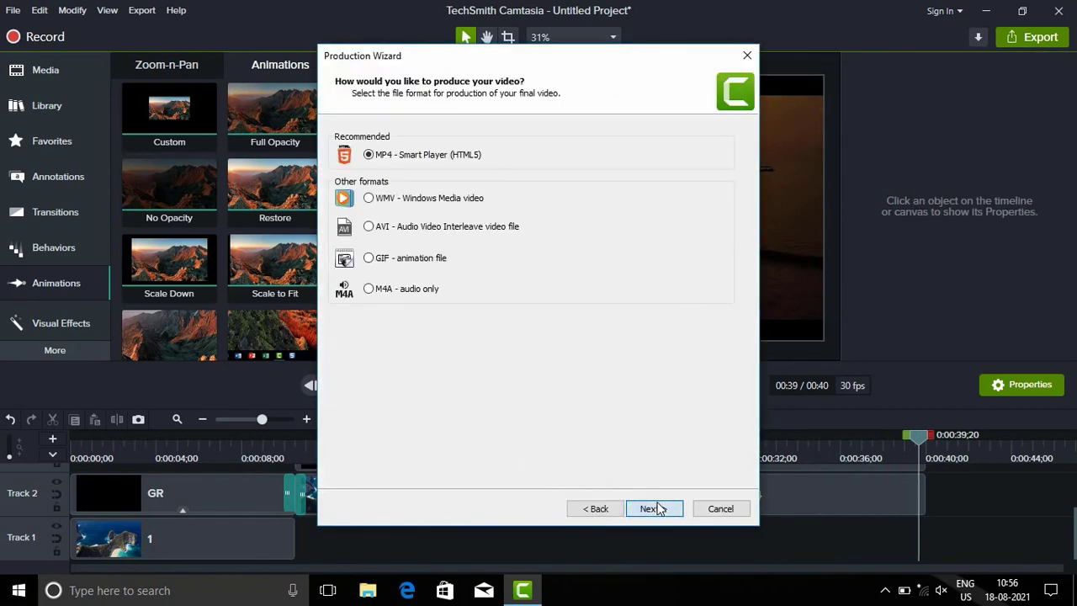
left_click(658, 508)
left_click(658, 508)
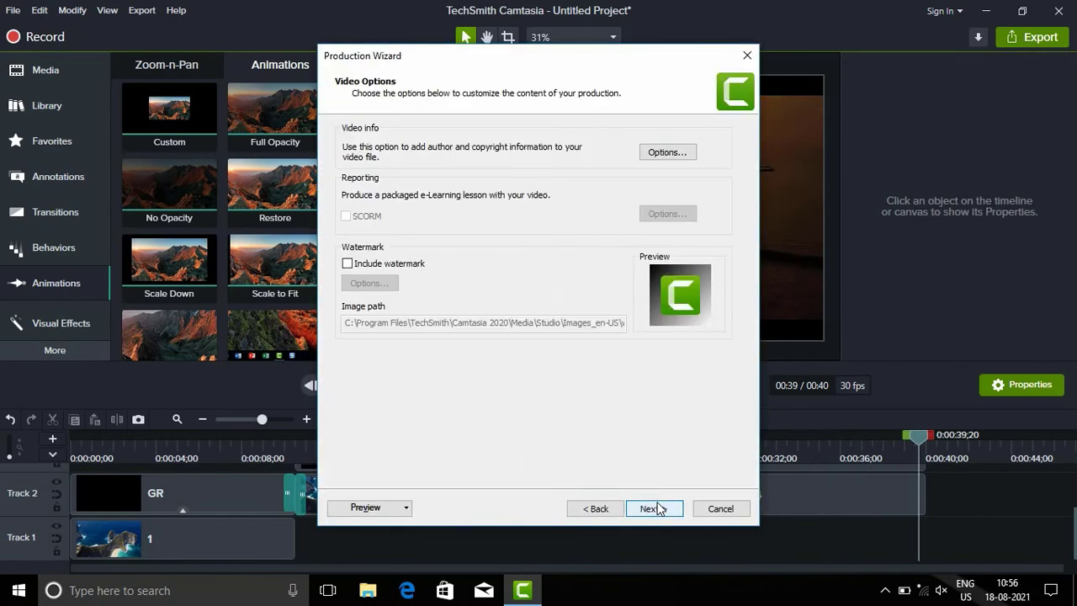
left_click(659, 508)
type("video inside text")
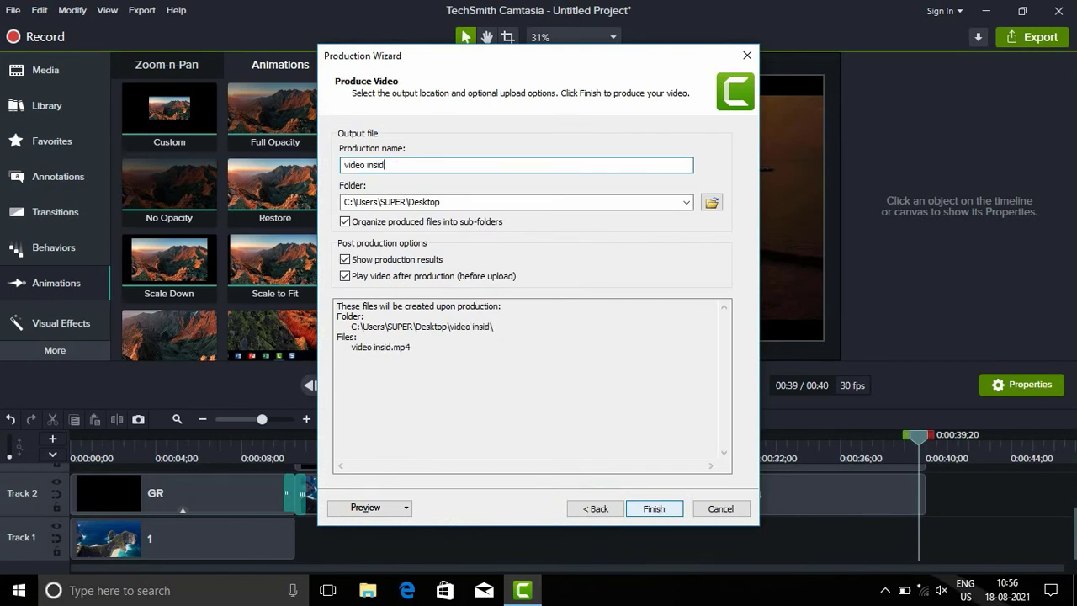
left_click(654, 509)
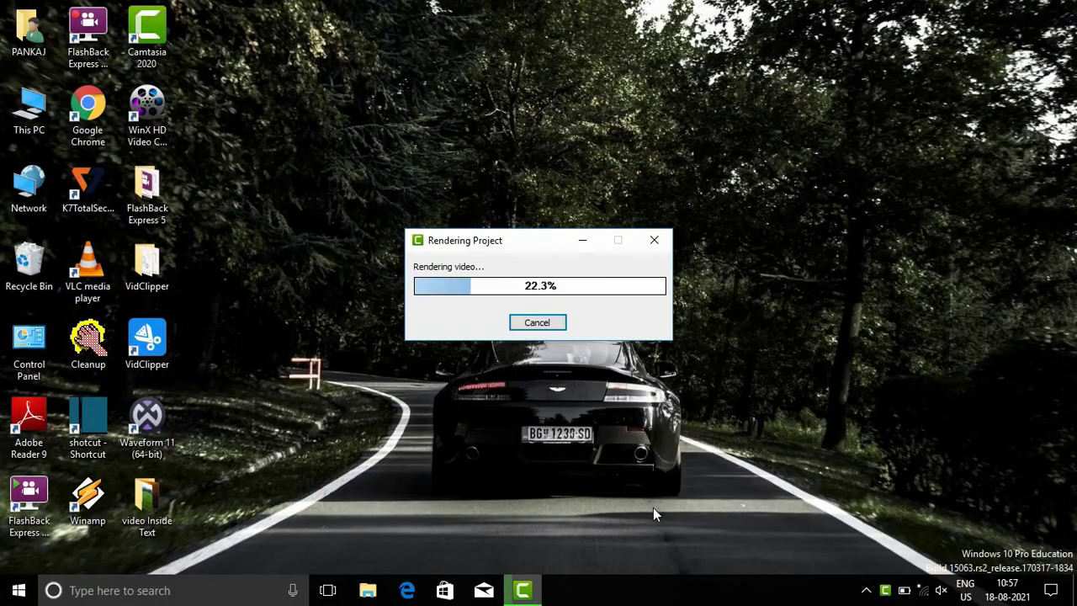